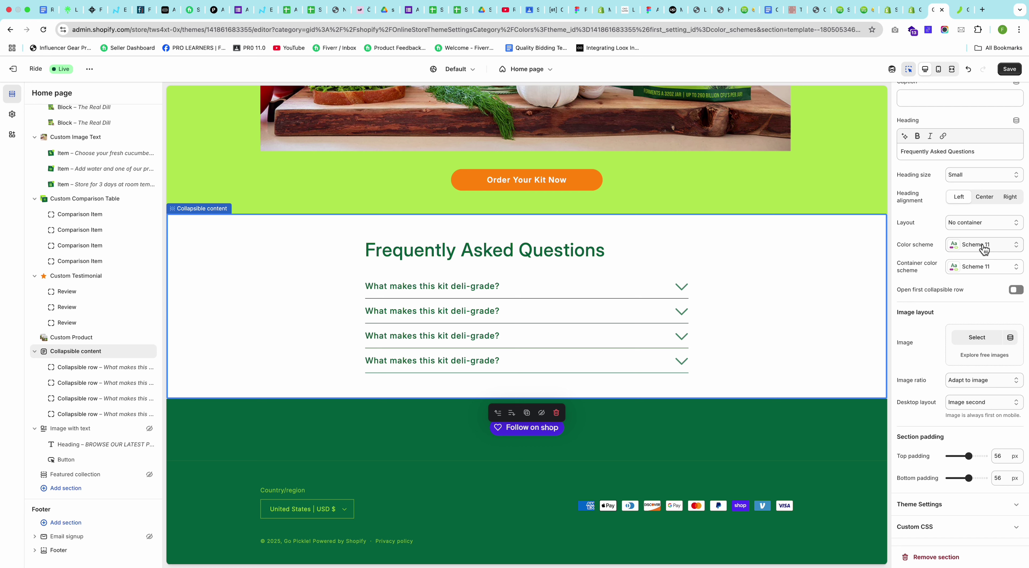
Step: Try Scheme 2 and then Scheme 8 as the FAQ section's colour scheme
left_click(983, 245)
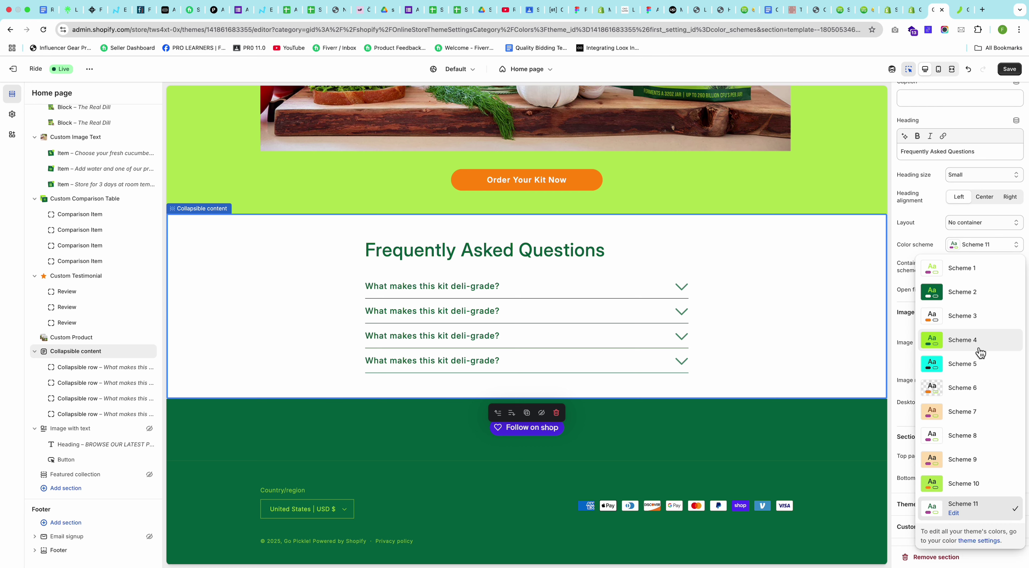
left_click(961, 292)
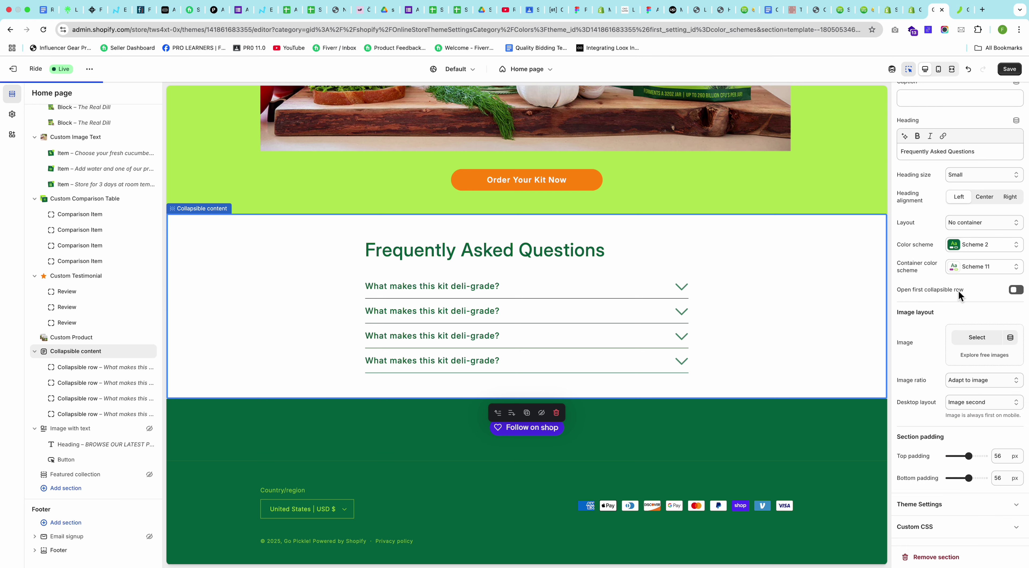
left_click(982, 248)
left_click(964, 438)
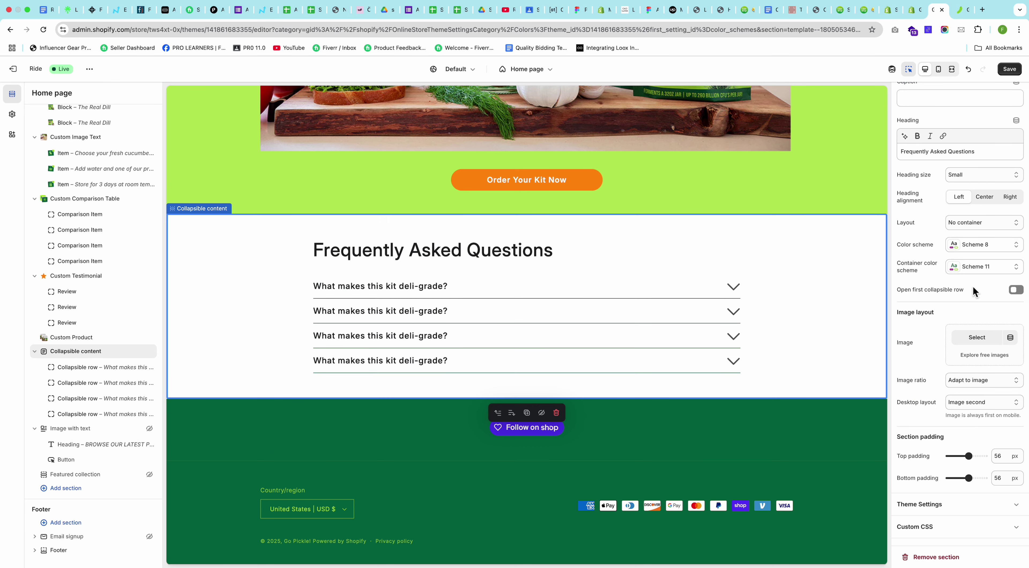
Step: Return the FAQ section to Scheme 11 and select the Footer section
left_click(979, 247)
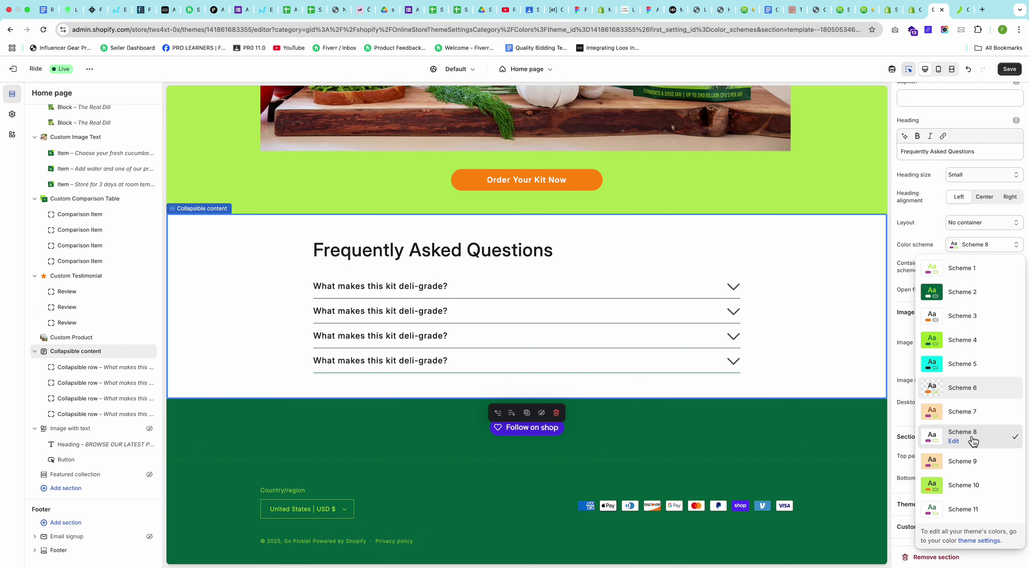
left_click(964, 509)
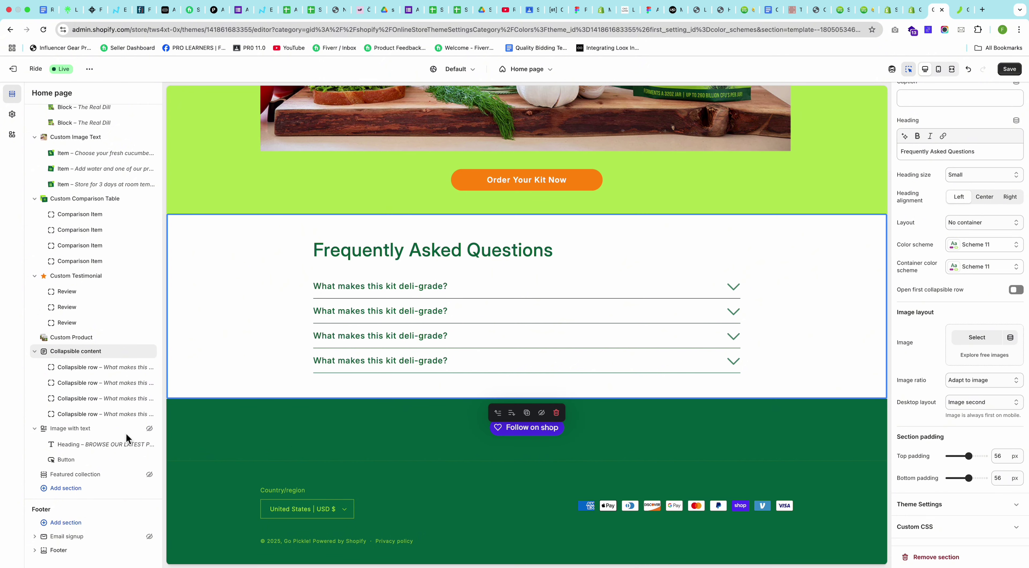
left_click(60, 552)
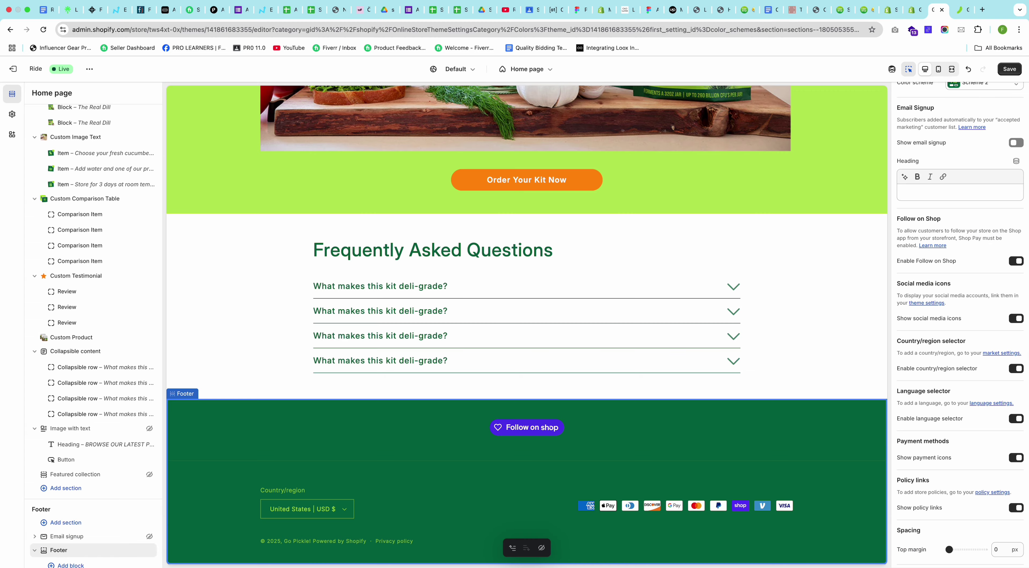
Step: Check the footer colour in the Figma design and open the theme's colour scheme settings
scroll(904, 239, "up", 1)
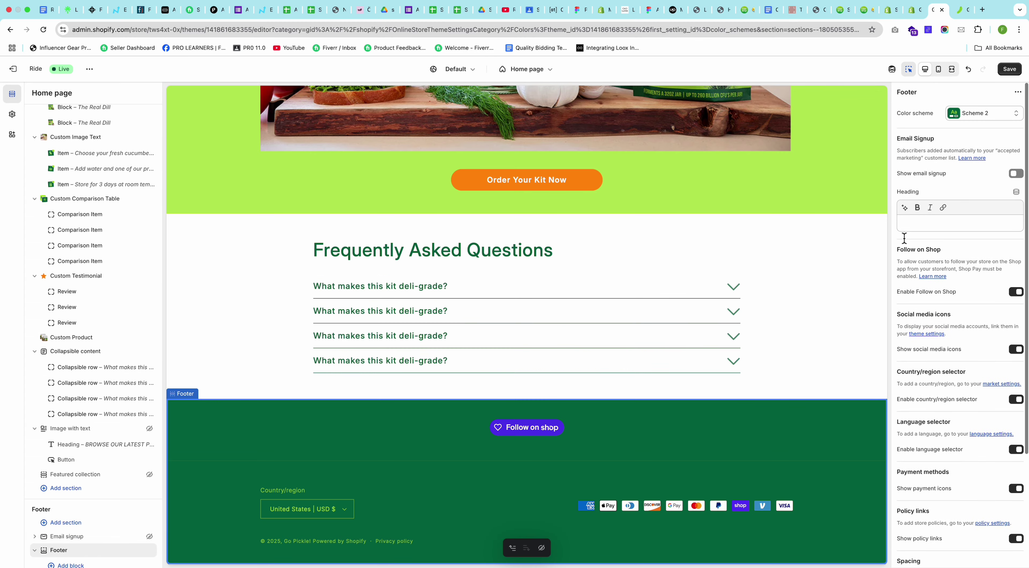
key("ctrl+Left")
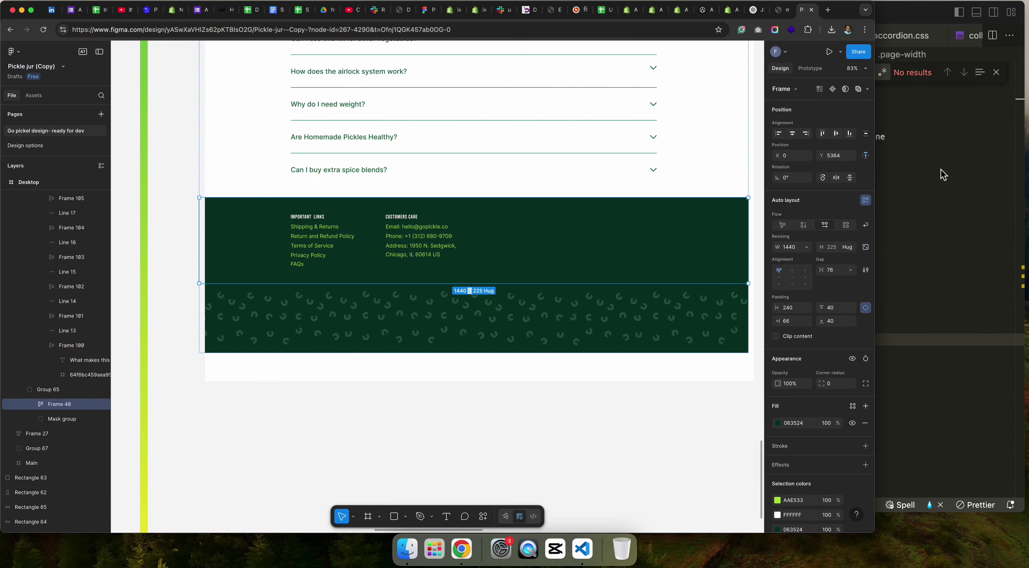
key("ctrl+Right")
left_click(978, 116)
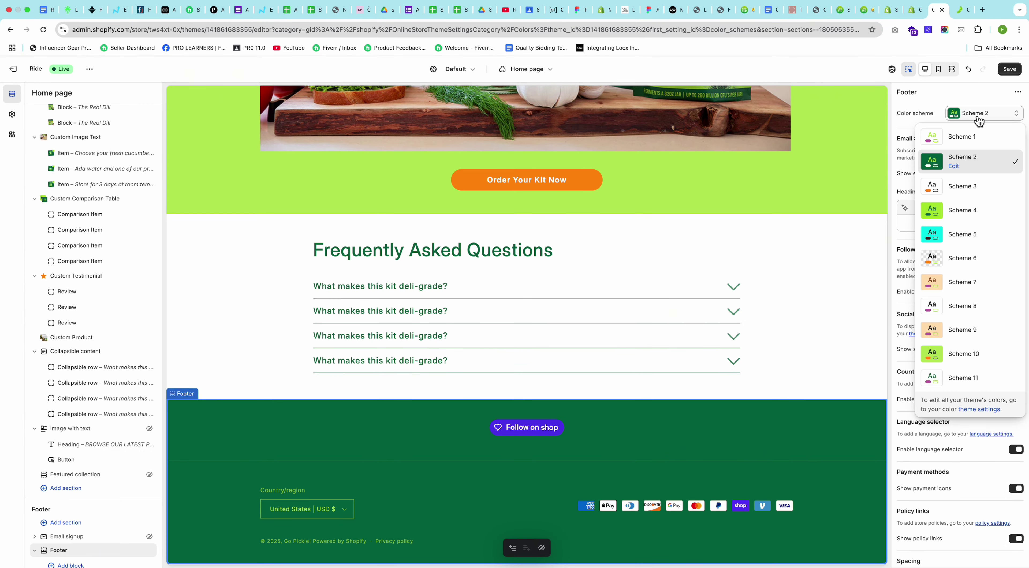
left_click(976, 415)
Step: Add Scheme 12 with a #063524 background and save the theme
left_click(138, 342)
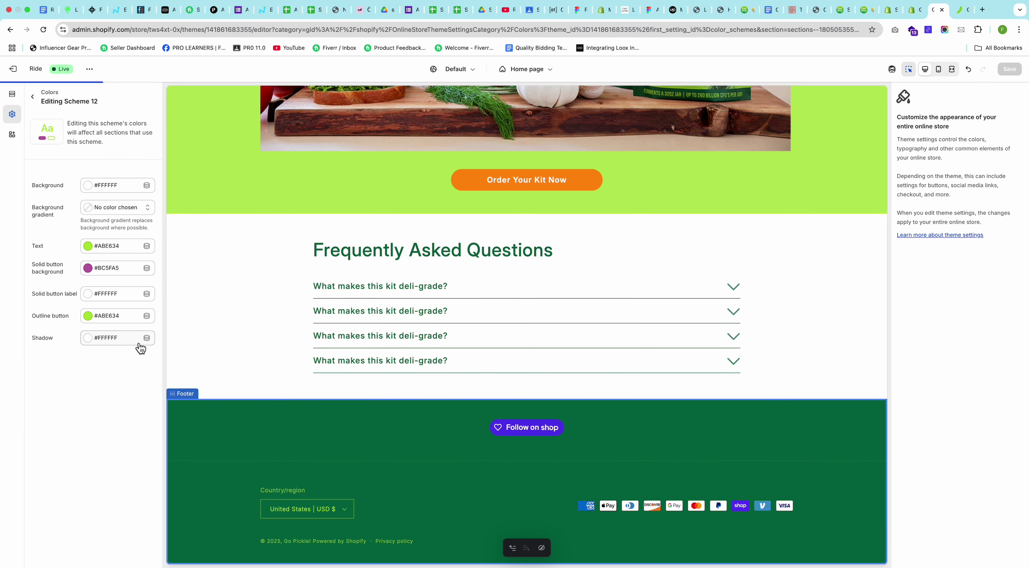
left_click(115, 191)
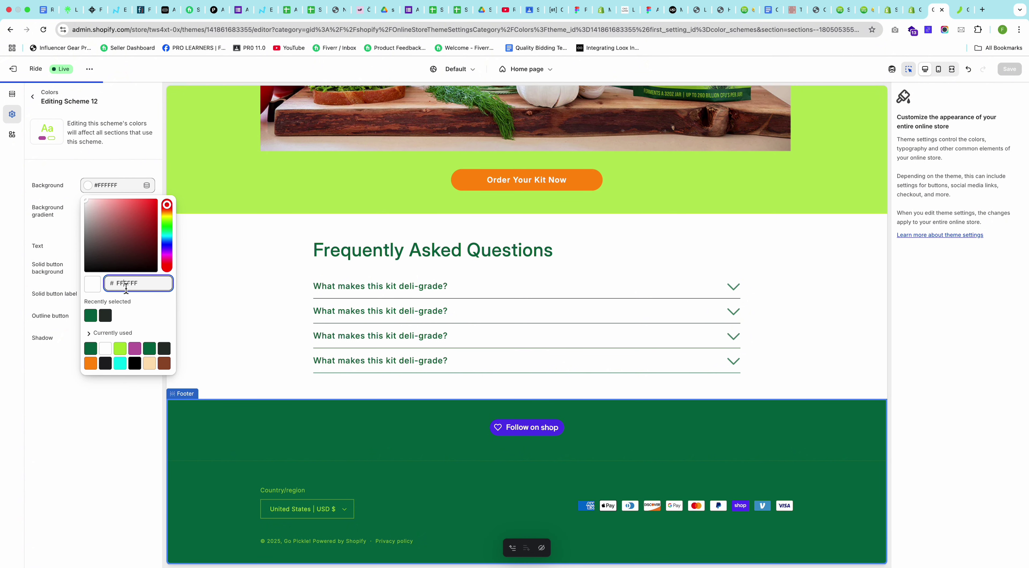
type("063524")
key("Return")
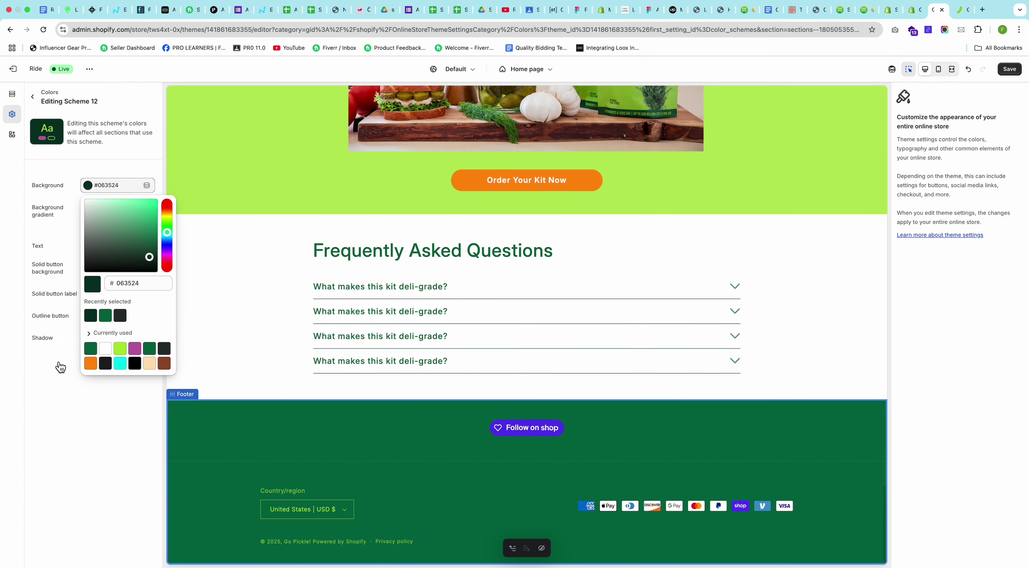
left_click(60, 404)
left_click(1009, 69)
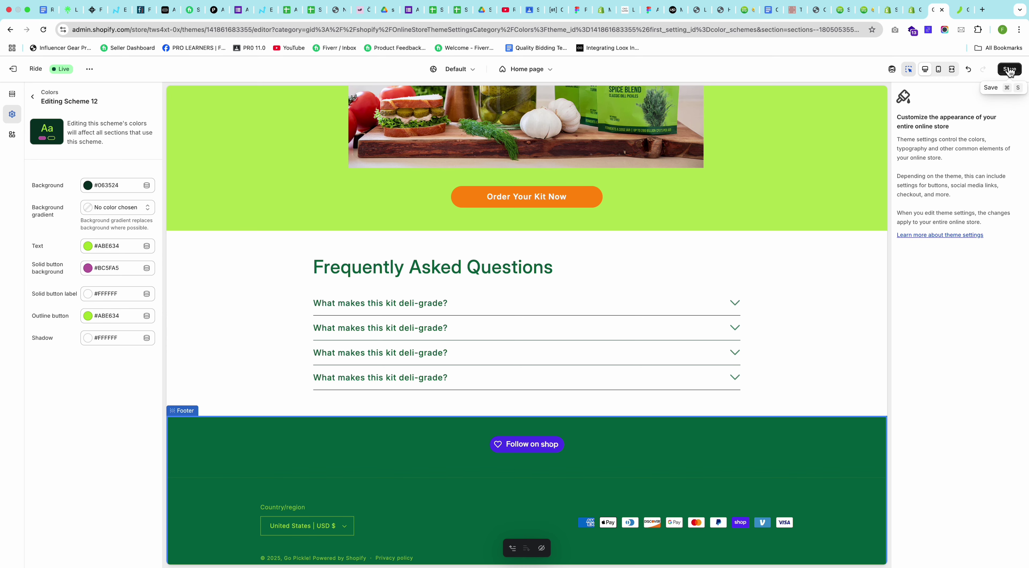
left_click(12, 95)
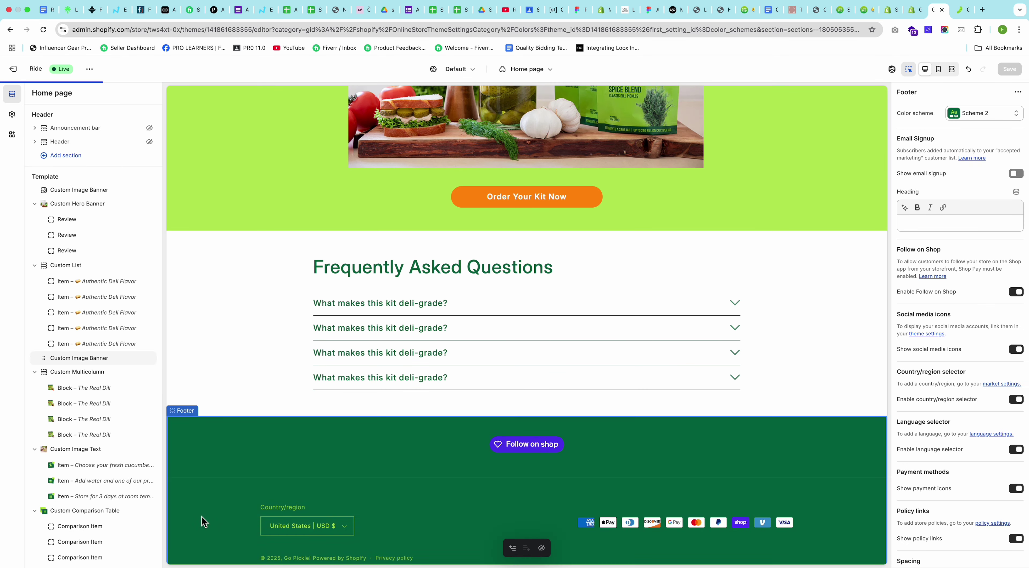
scroll(36, 474, "down", 5)
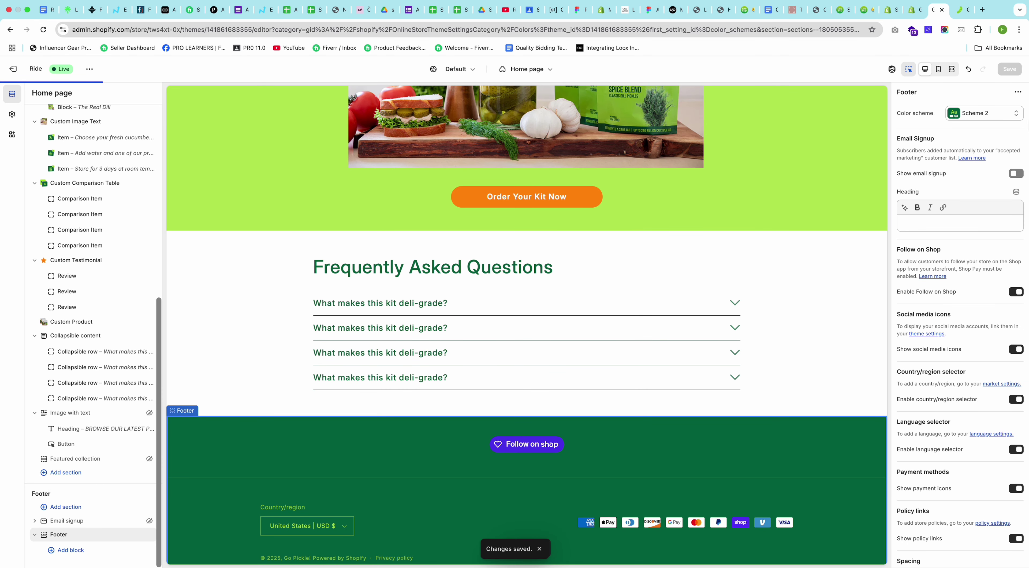
Step: Apply colour Scheme 12 to the footer
left_click(981, 113)
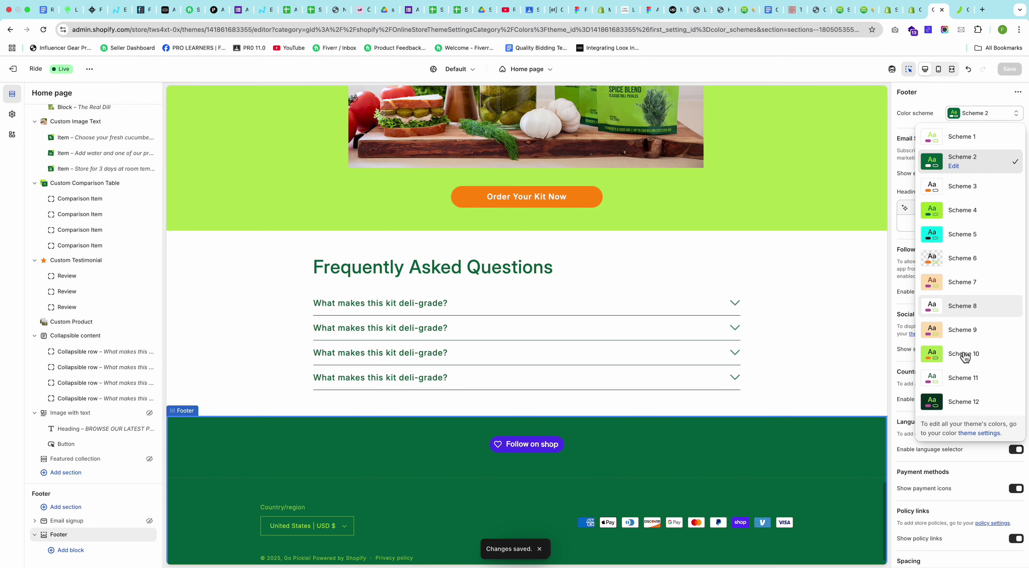
left_click(955, 403)
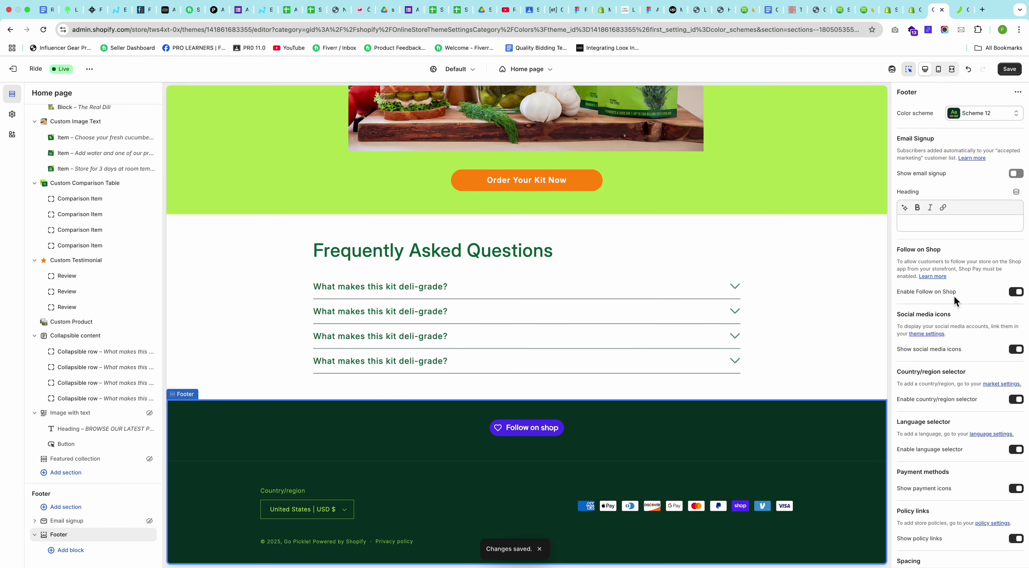
scroll(965, 284, "down", 4)
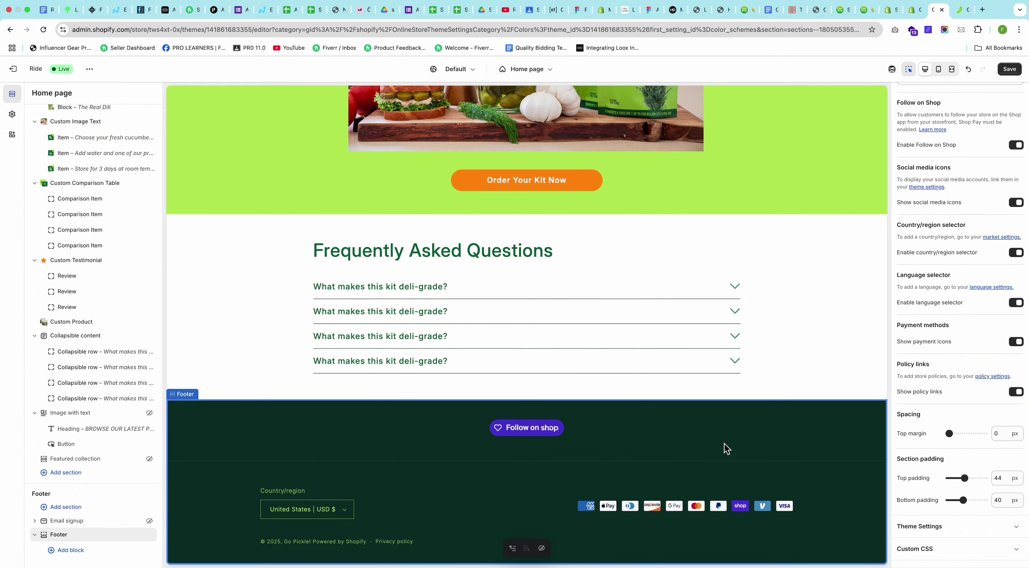
scroll(956, 207, "up", 2)
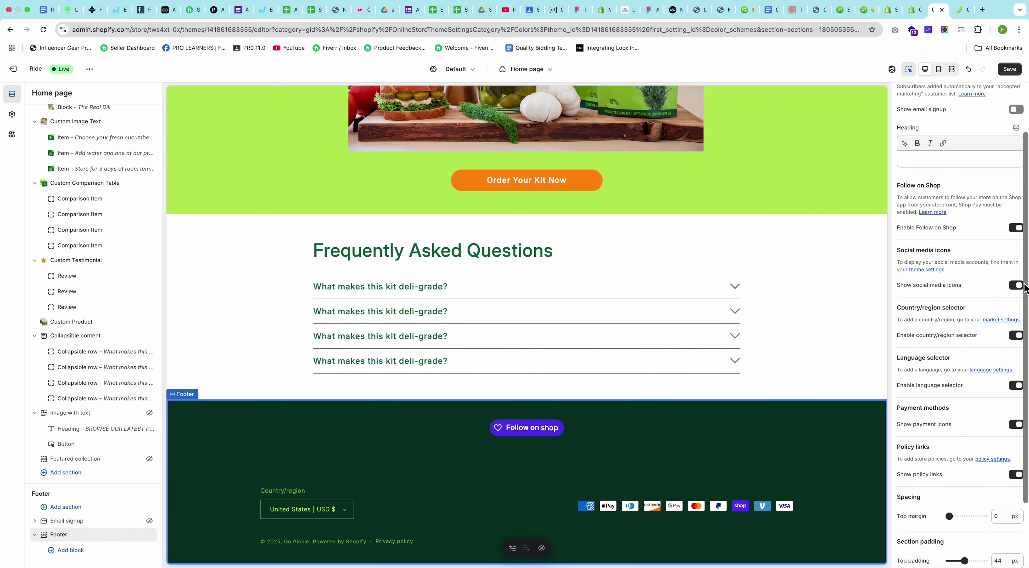
Step: Turn off the footer's social icons, Follow on Shop, country/region, language, payment icons and policy links
left_click(1017, 286)
left_click(1015, 228)
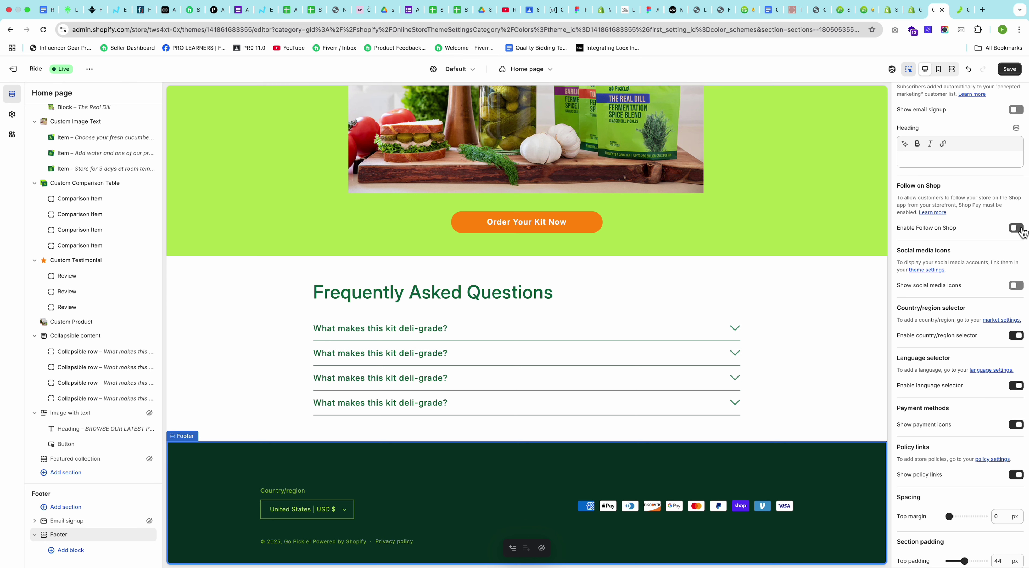
scroll(1000, 250, "down", 2)
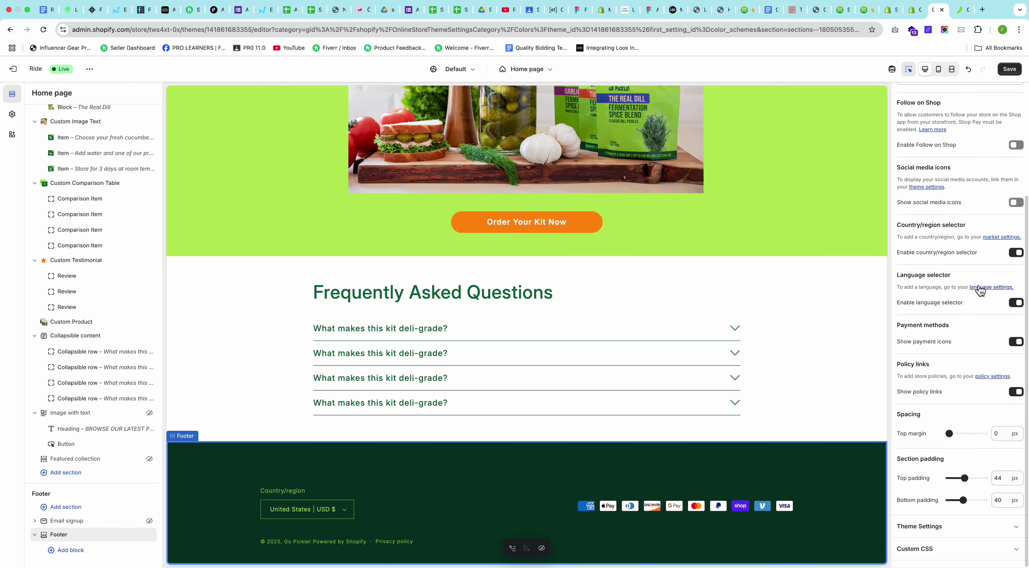
left_click(1016, 253)
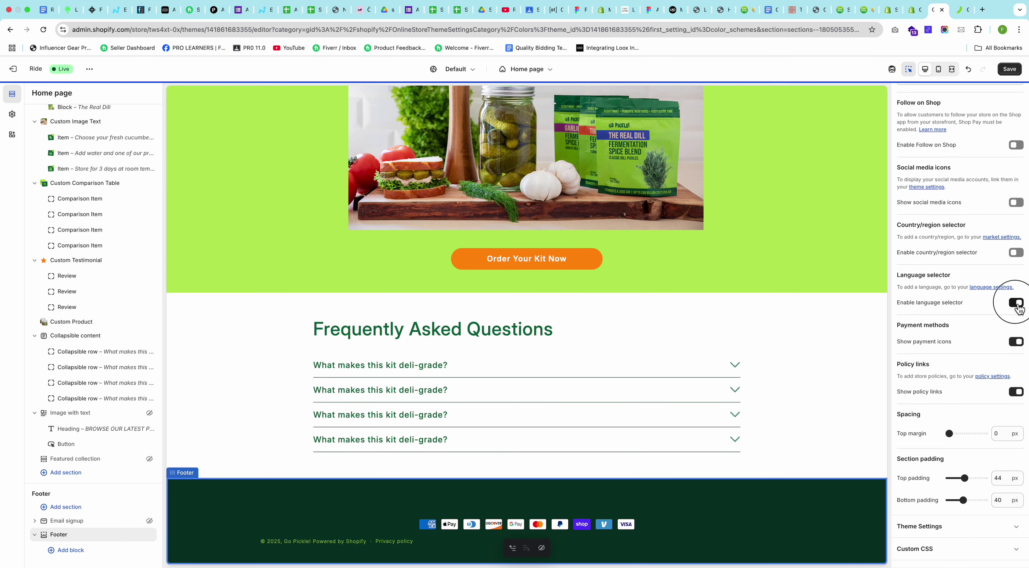
left_click(1017, 303)
left_click(1018, 344)
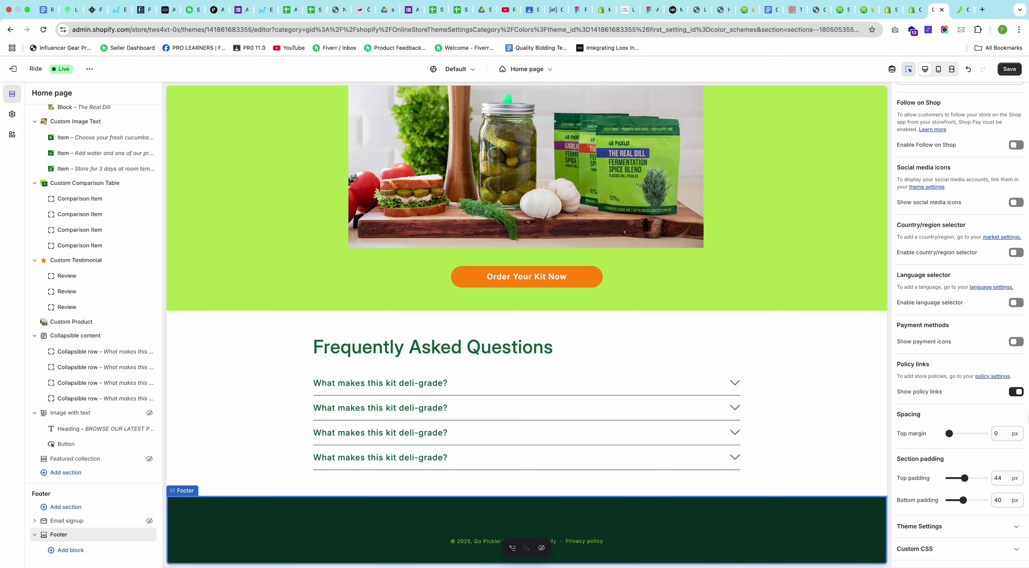
left_click(1019, 393)
Step: Expand the footer's Theme Settings and choose a Go_Pickle product photo as its image
left_click(948, 527)
scroll(946, 452, "down", 10)
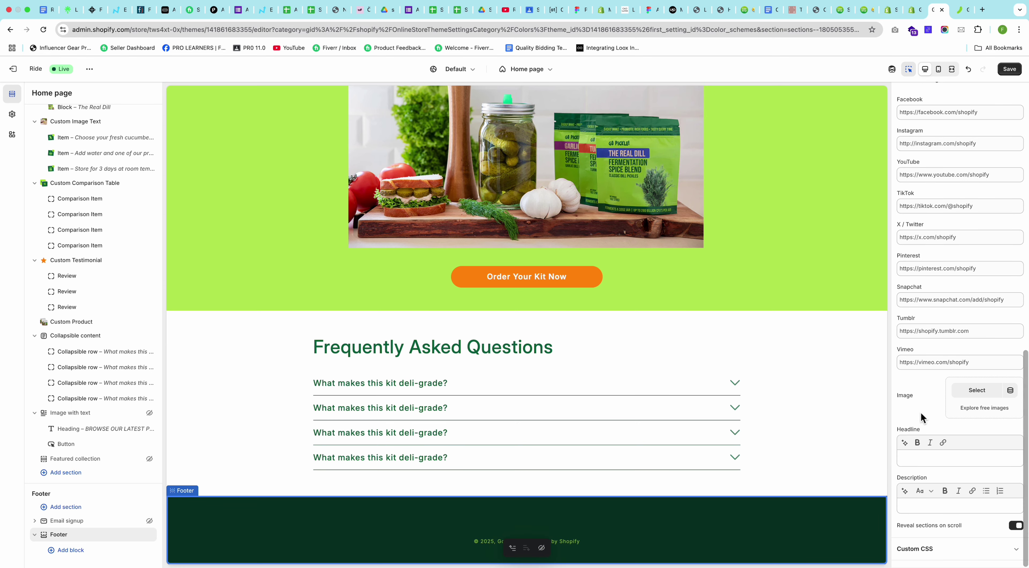
left_click(977, 391)
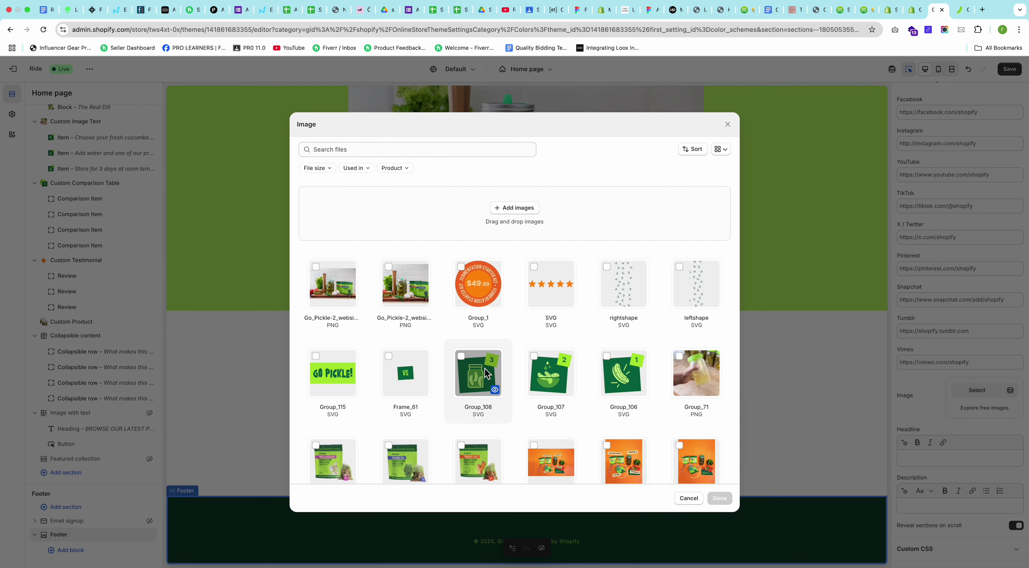
left_click(422, 295)
left_click(720, 498)
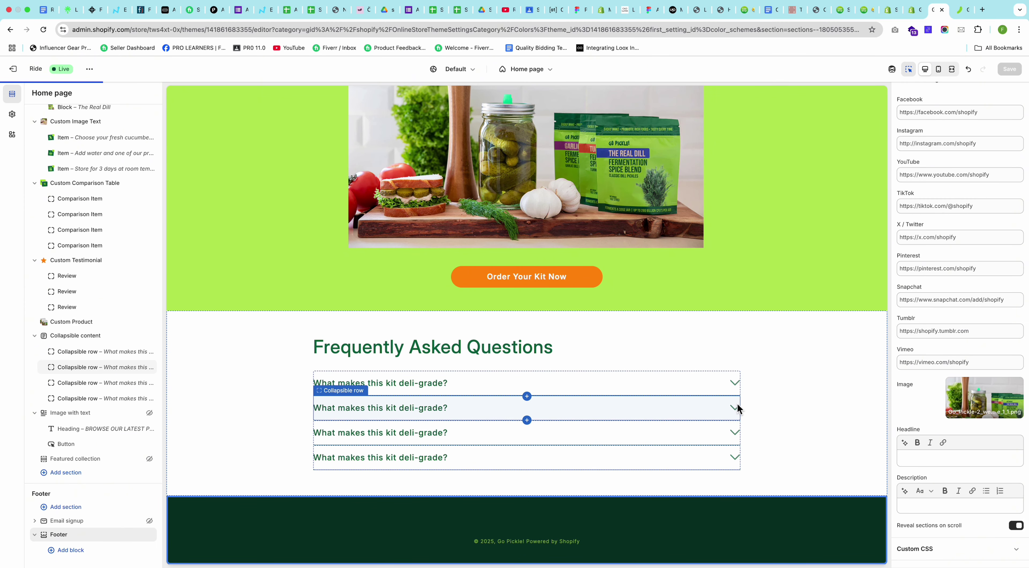
Step: Remove the product photo so the footer image is empty again
left_click(777, 459)
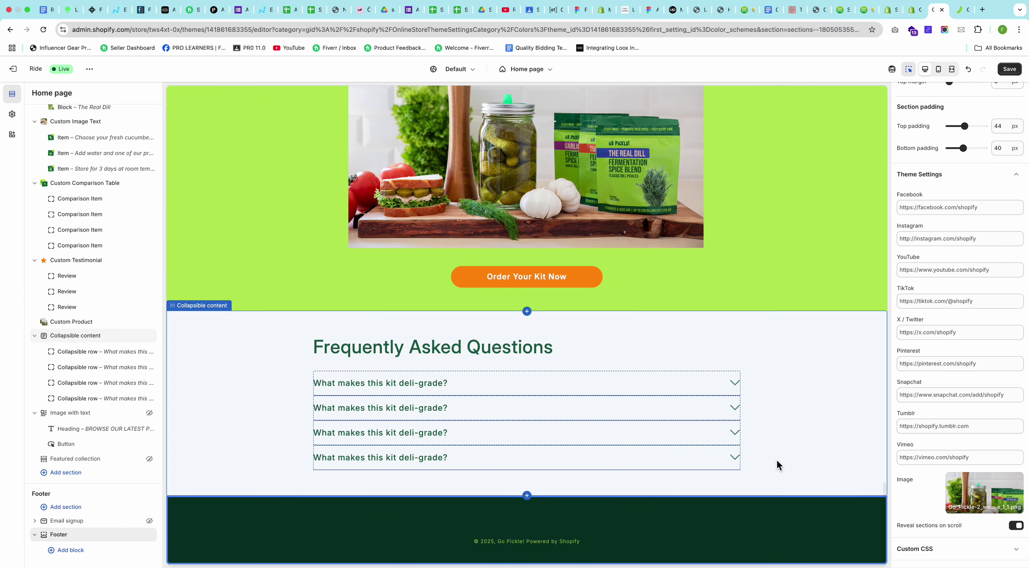
left_click(995, 497)
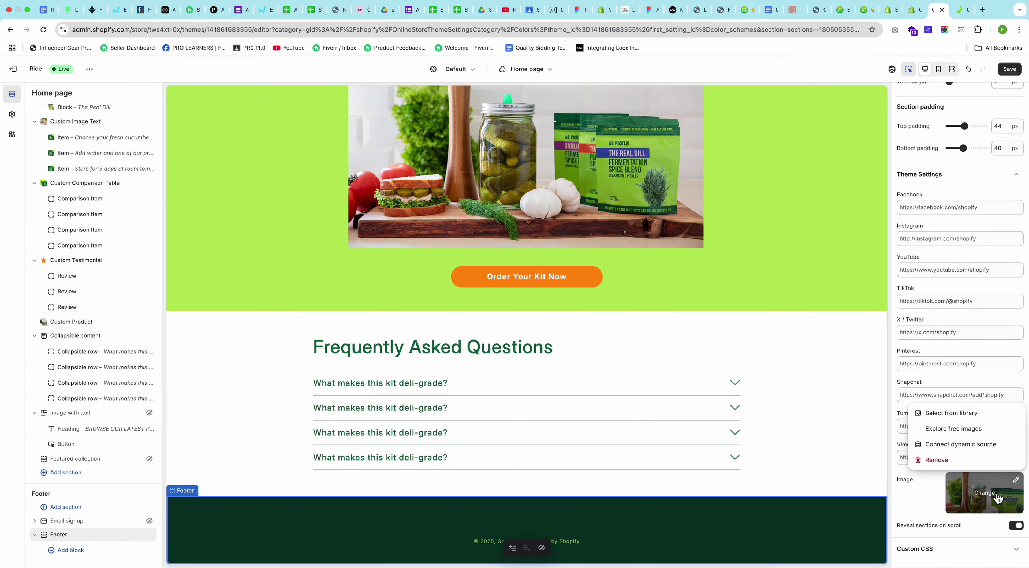
left_click(937, 462)
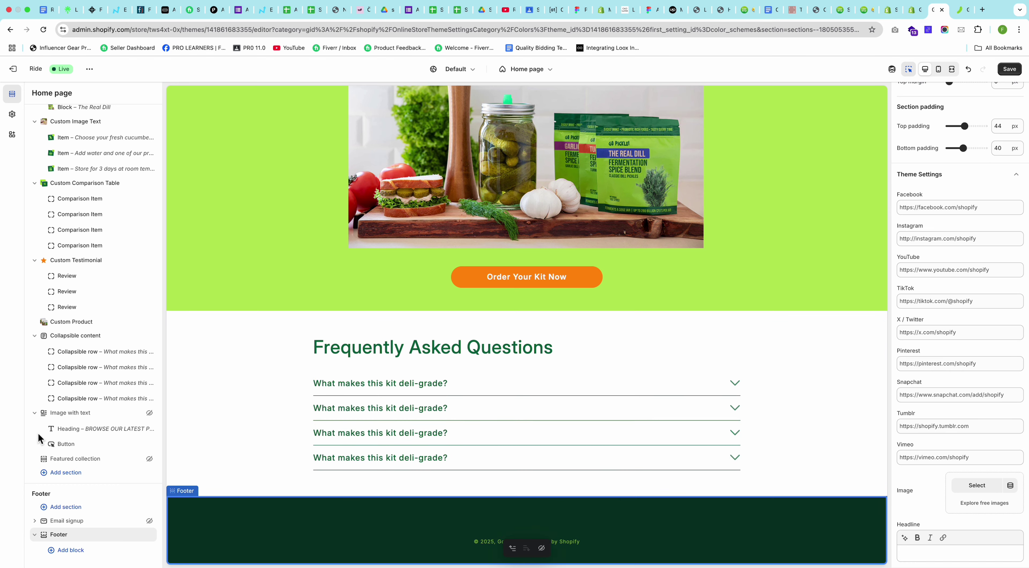
Step: Add a Brand information block to the footer, delete it, and add a Text block instead
left_click(71, 552)
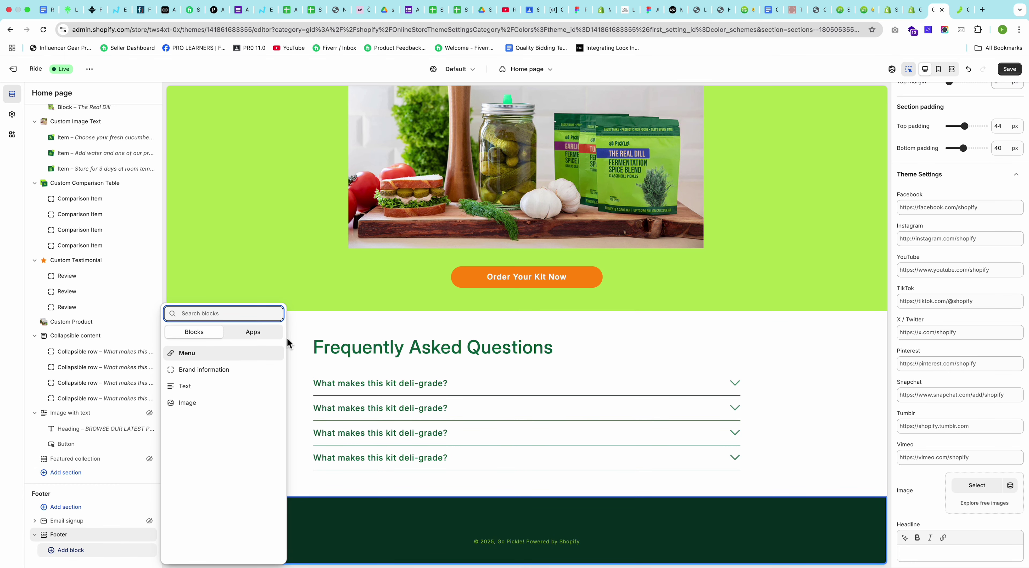
left_click(196, 371)
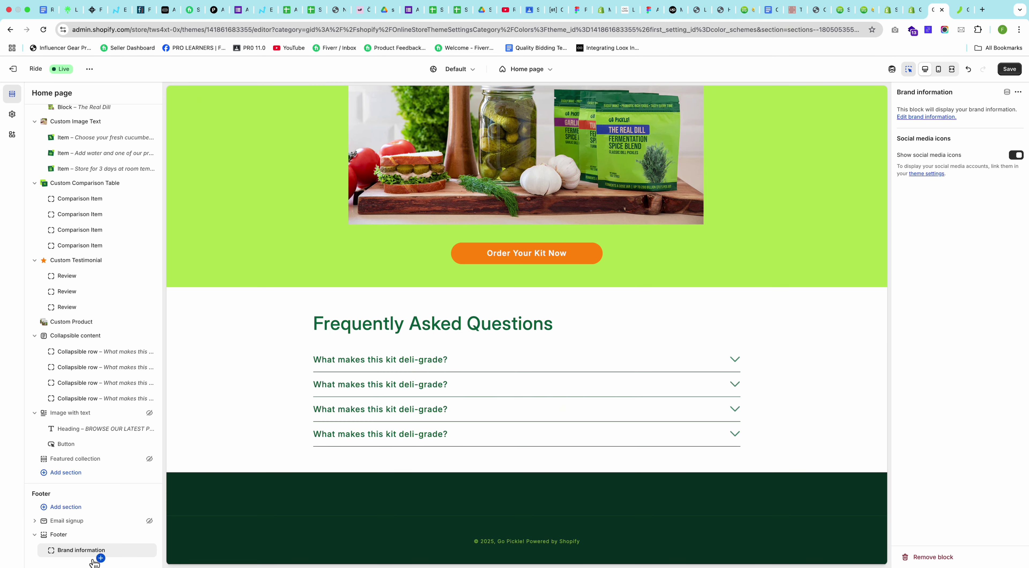
left_click(138, 551)
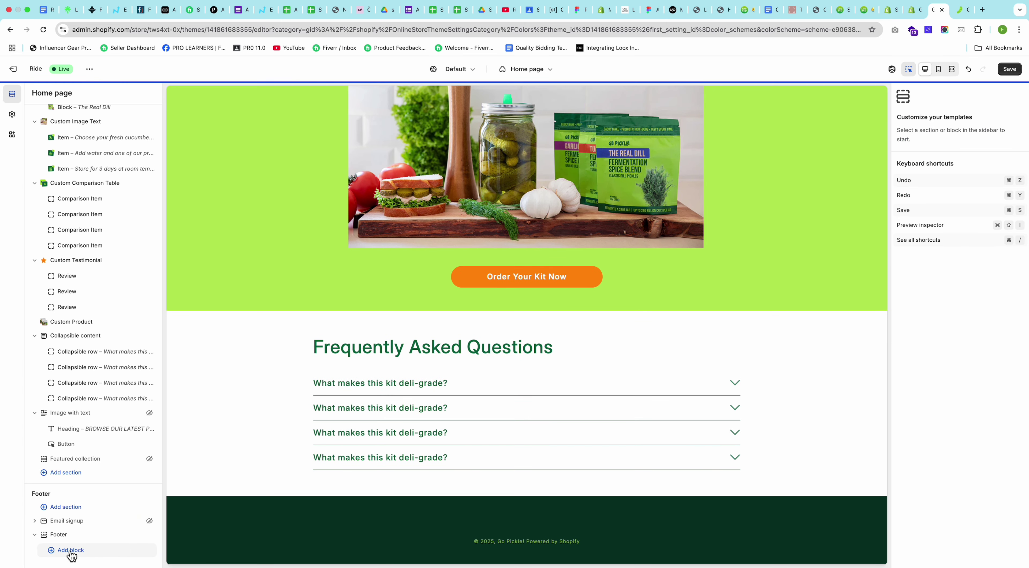
left_click(69, 552)
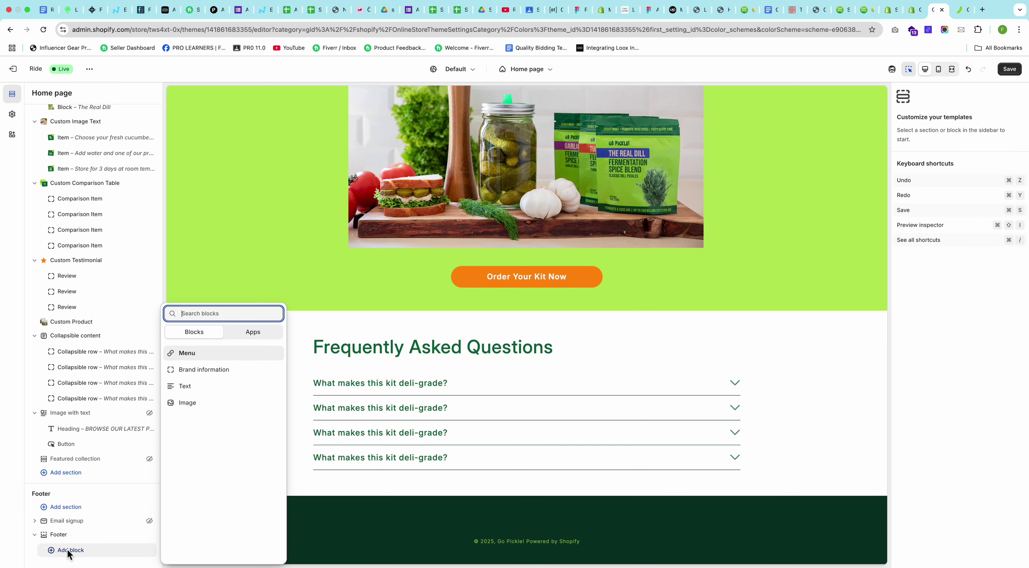
left_click(192, 386)
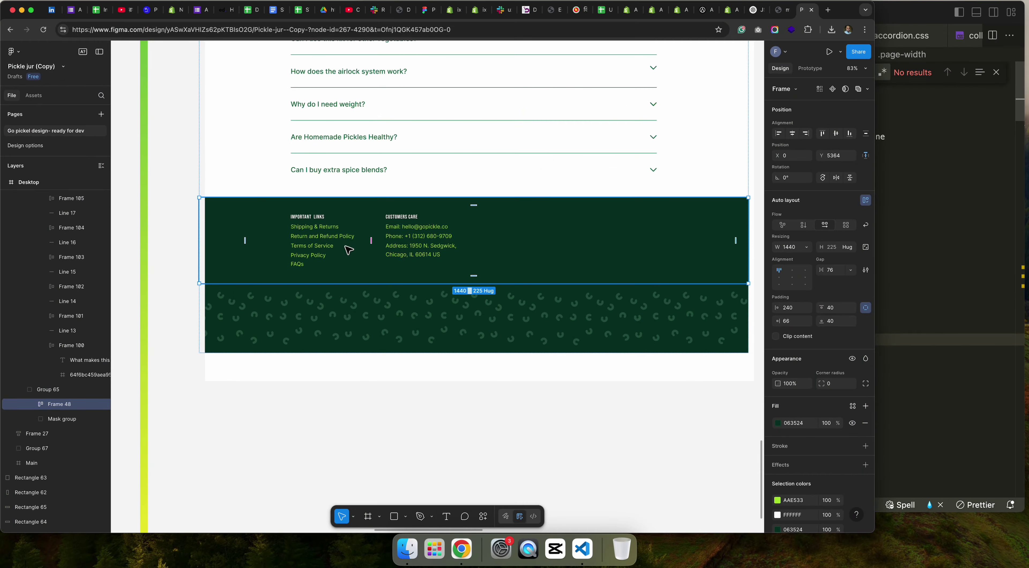
Step: Copy the 'Important links' heading from Figma into the footer Text block's heading
scroll(343, 240, "up", 10)
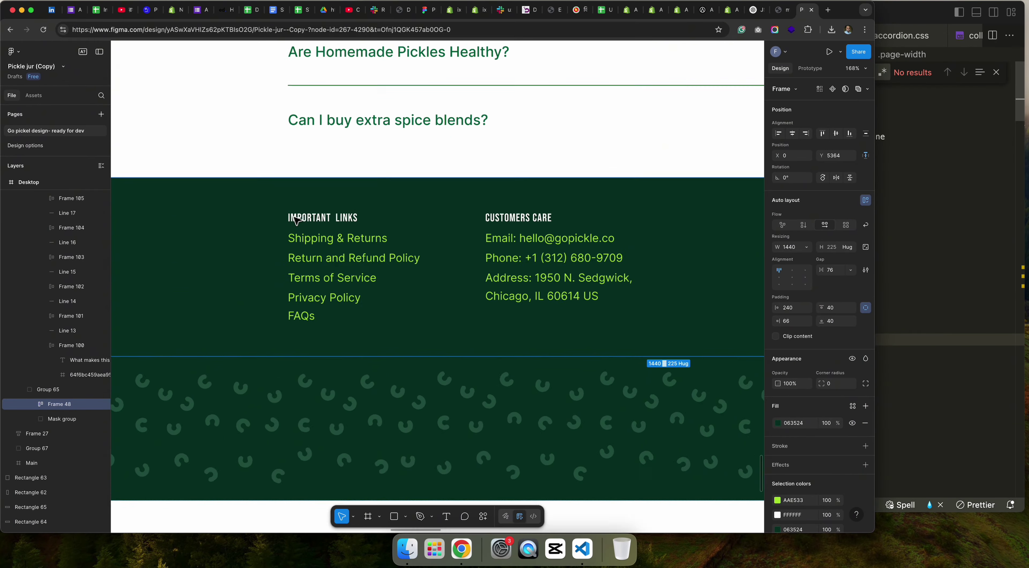
double_click(326, 222)
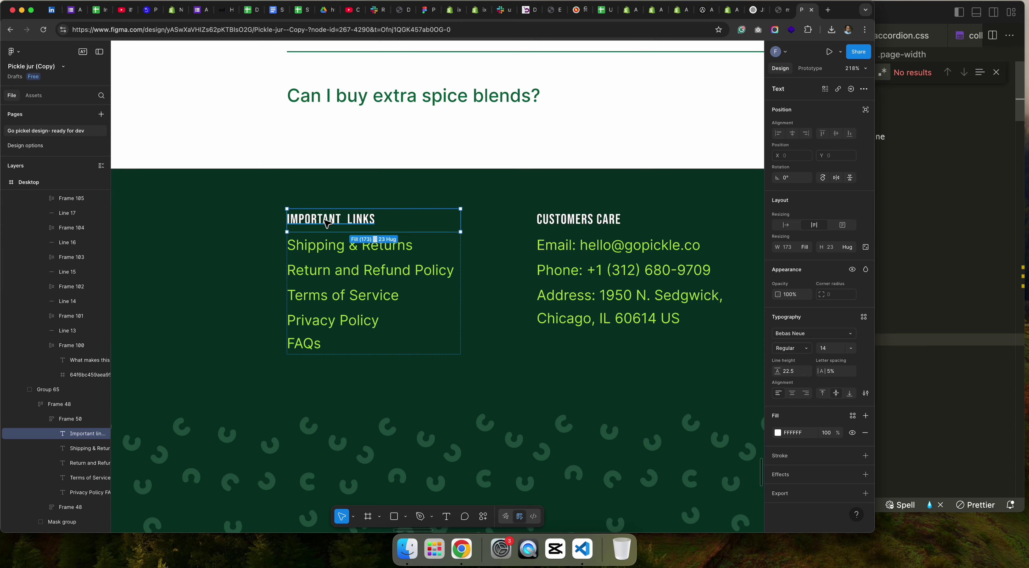
double_click(324, 222)
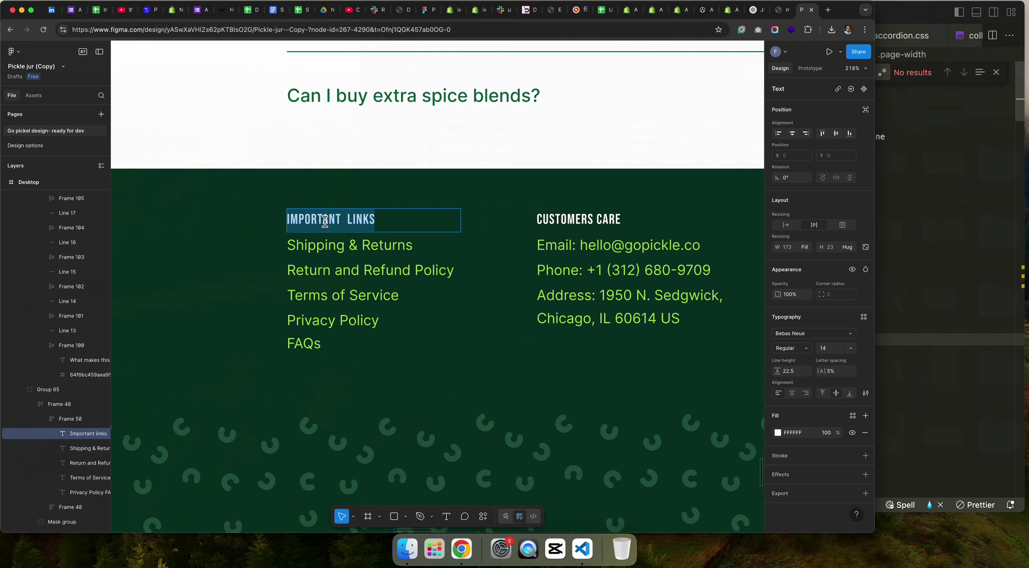
key("super+grave")
double_click(952, 146)
type("Important links")
Step: Check the footer link font in Figma and copy the 'CUSTOMERS CARE' heading
key("super+grave")
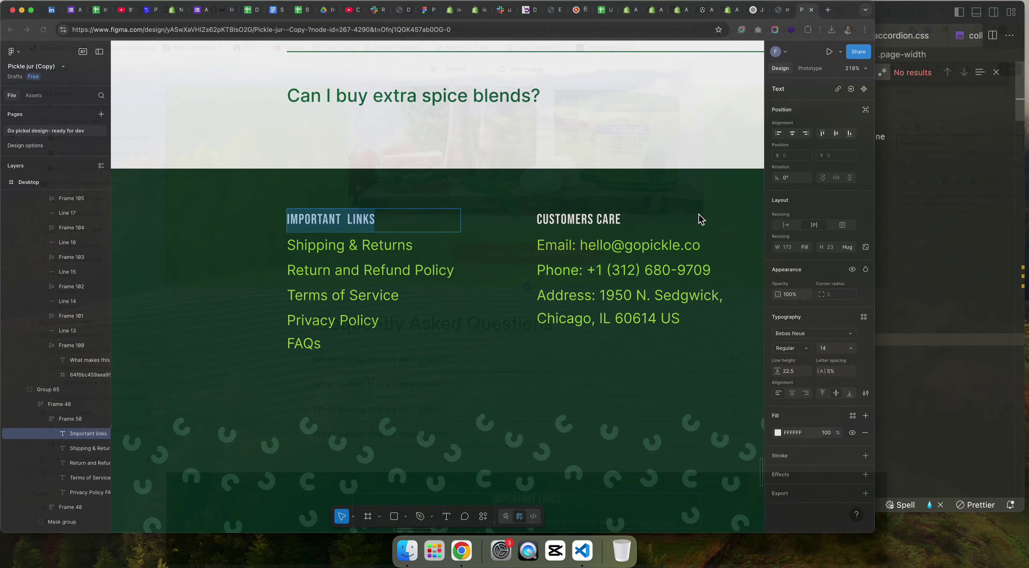
double_click(392, 245)
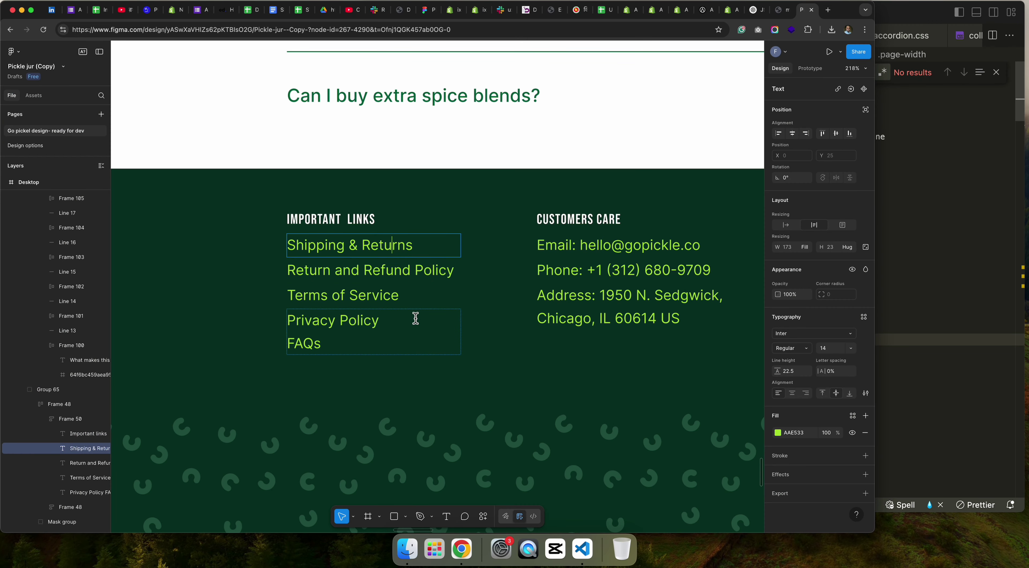
double_click(572, 219)
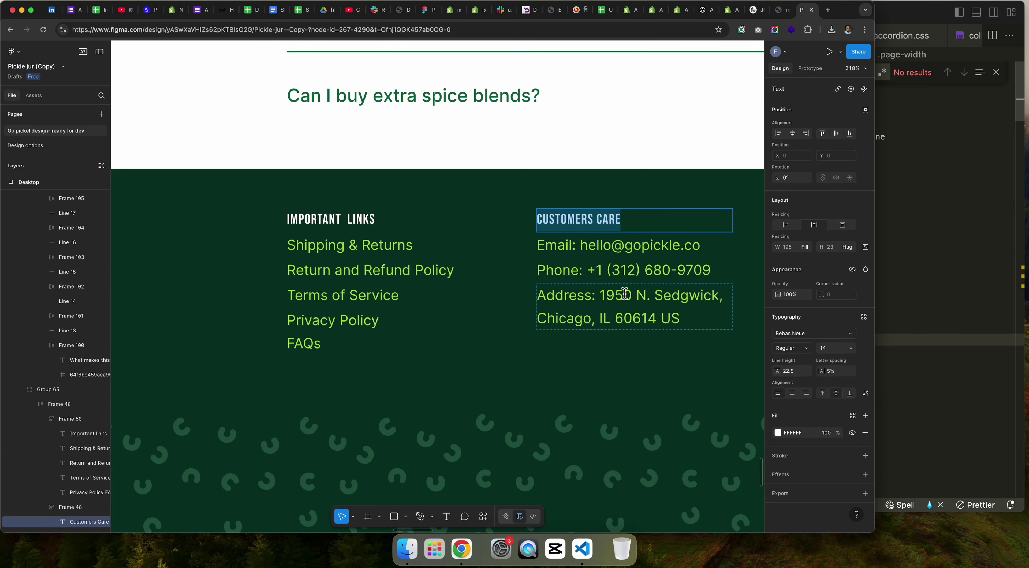
key("ctrl+Right")
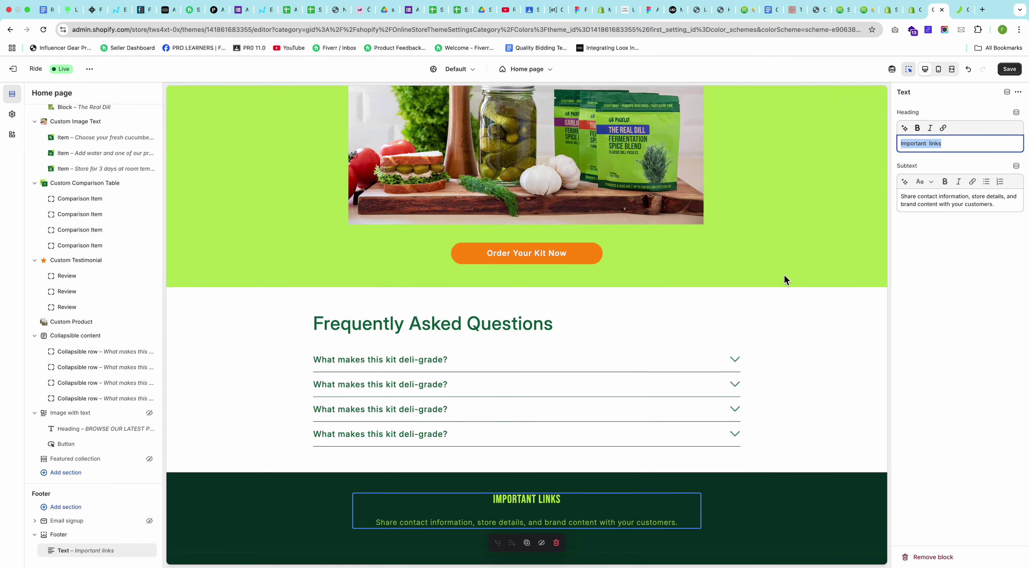
Step: Make 'Customers Care' the block heading and the design's email line its subtext
key("ctrl+Left")
left_click(585, 254)
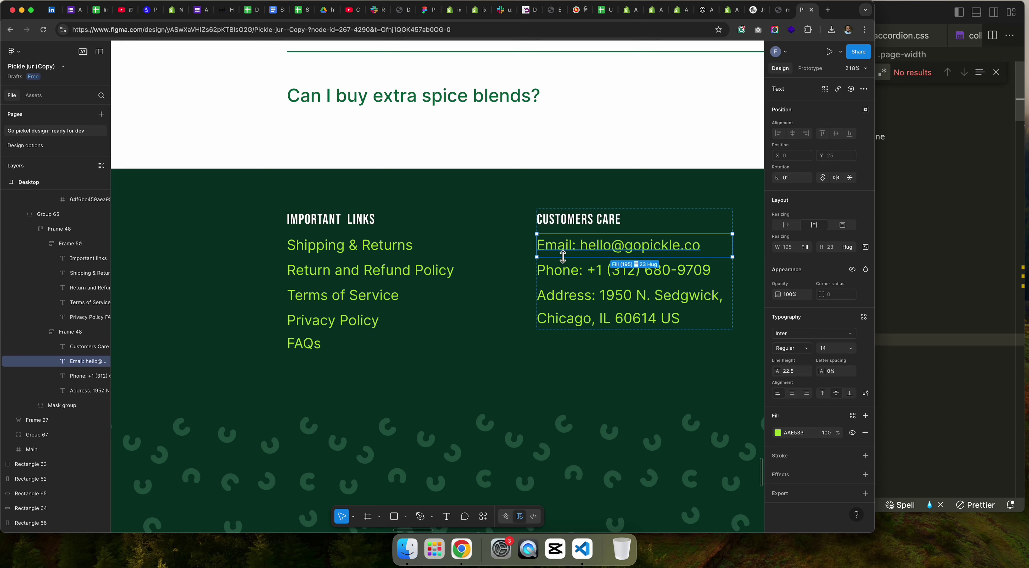
key("ctrl+Right")
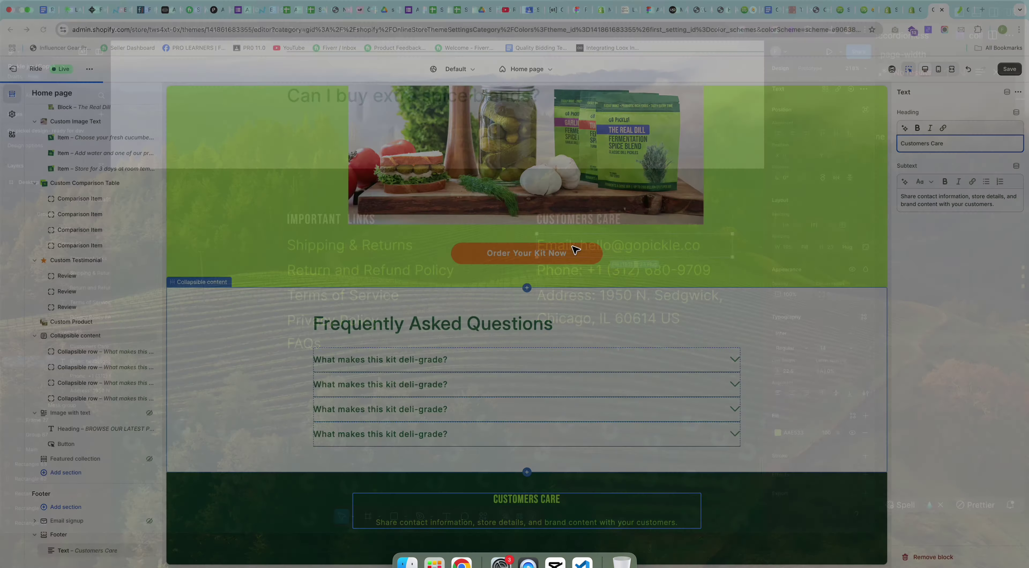
triple_click(964, 198)
key("super+v")
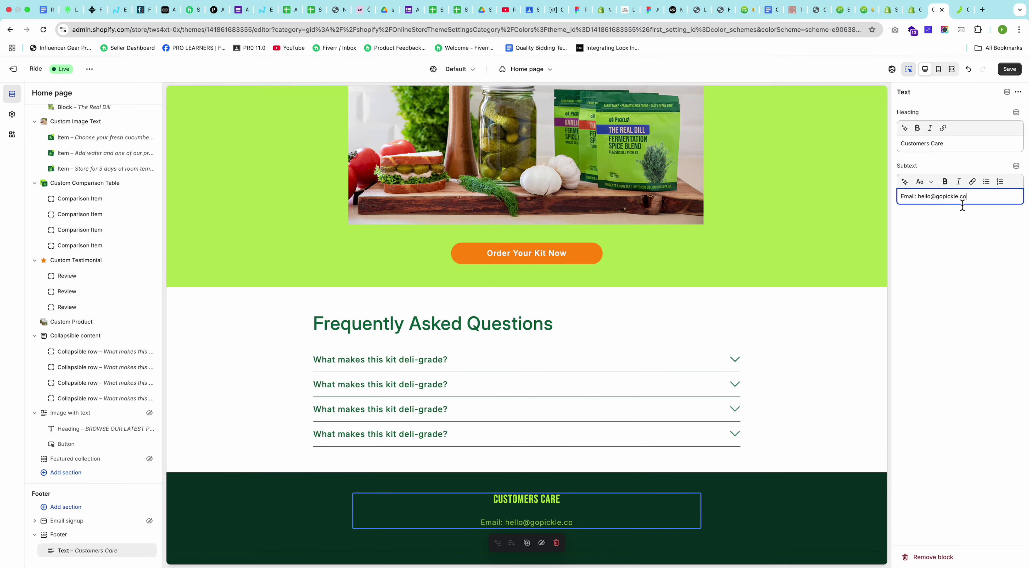
Step: Add the design's phone and address lines on separate subtext lines below the email
key("ctrl+Left")
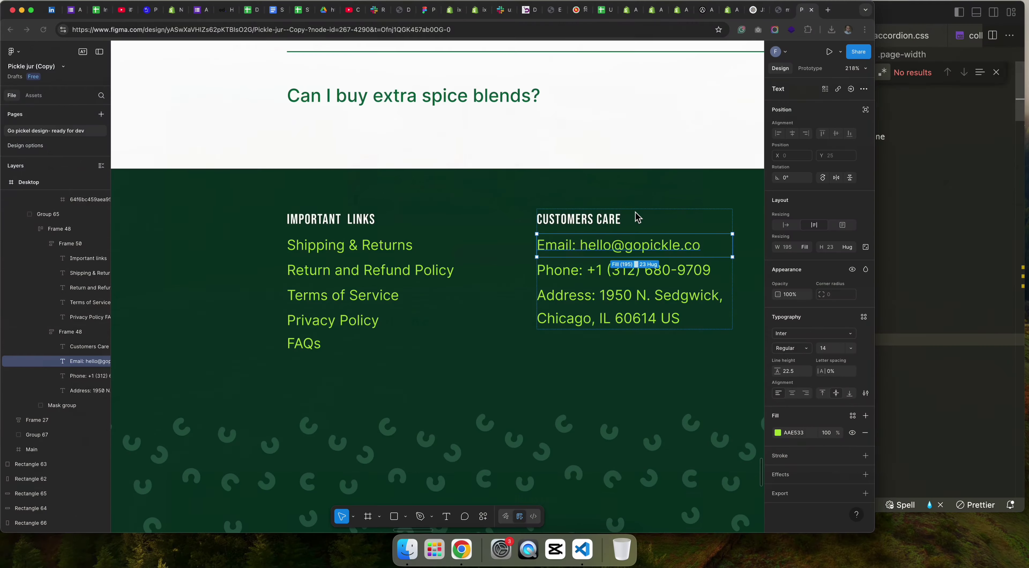
left_click(587, 275)
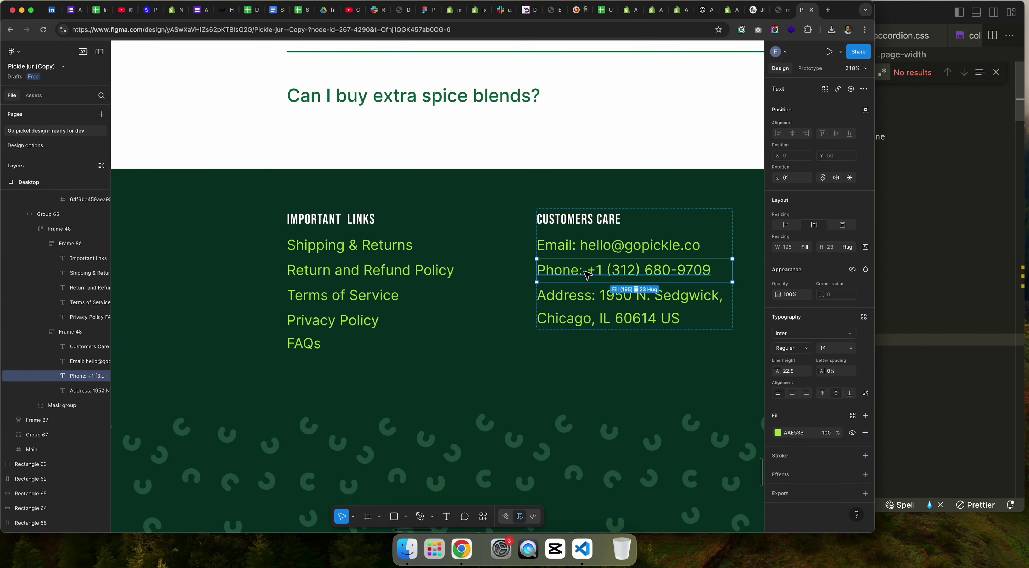
key("ctrl+Right")
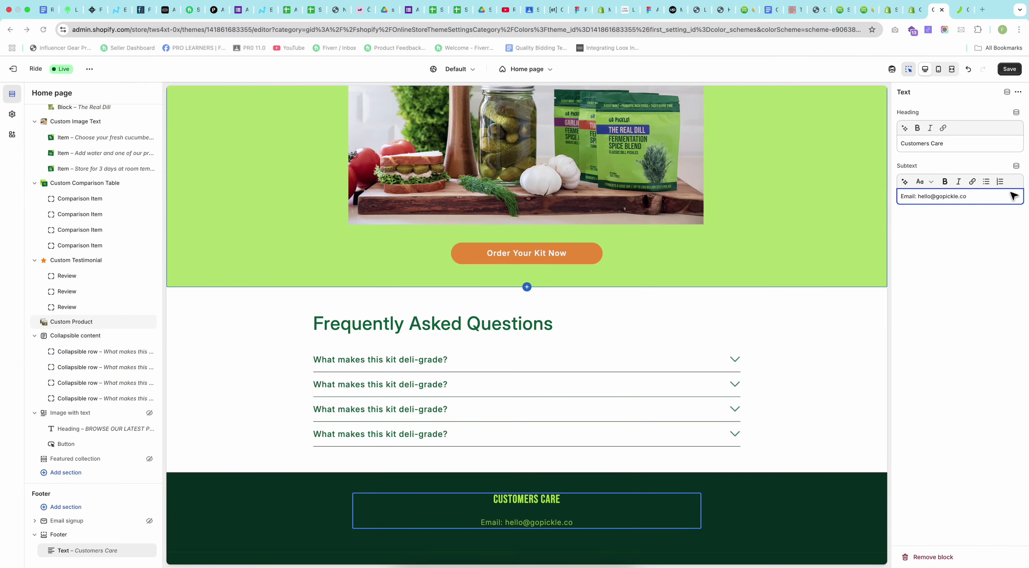
key("Return")
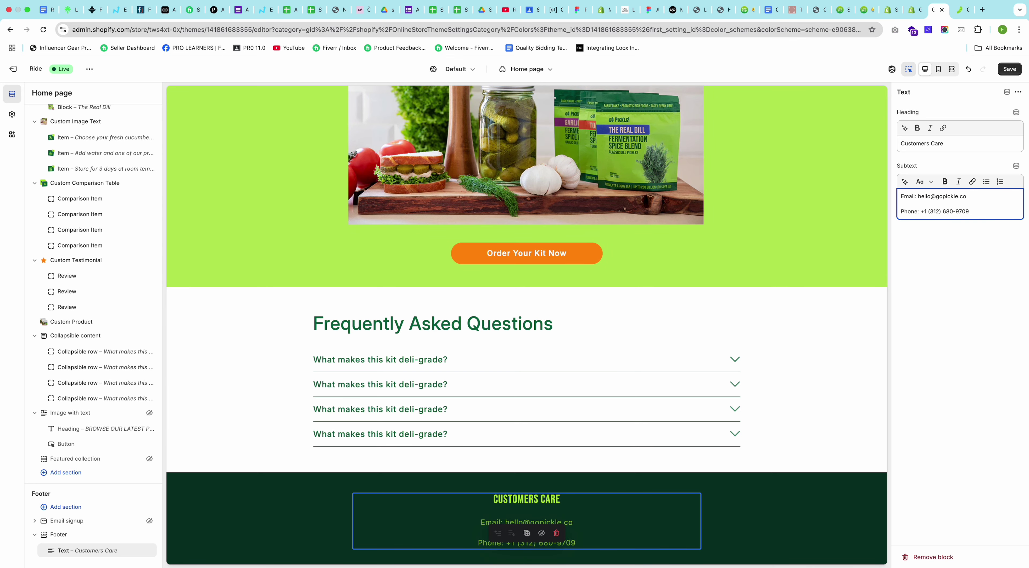
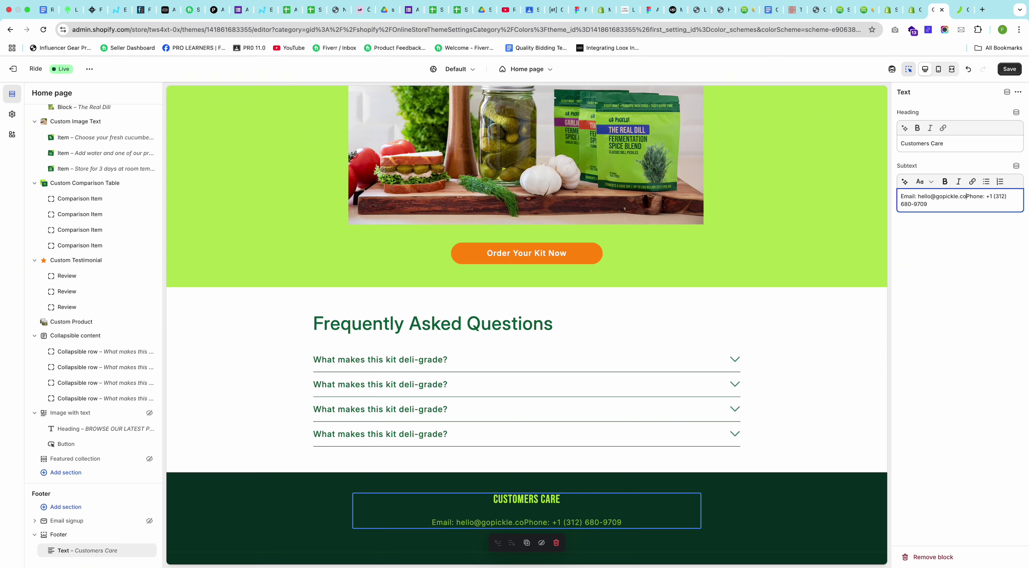
key("Return")
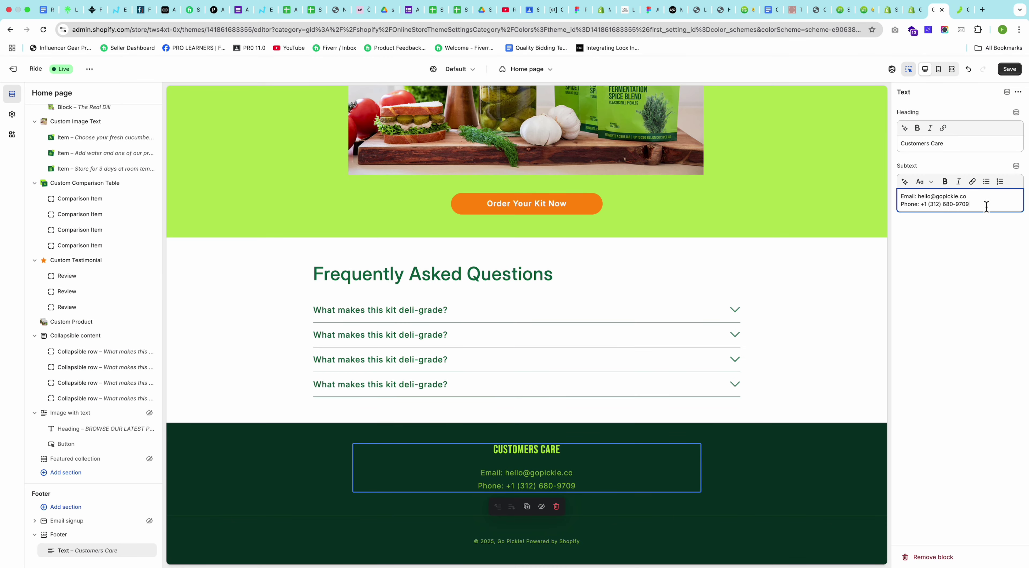
key("Return")
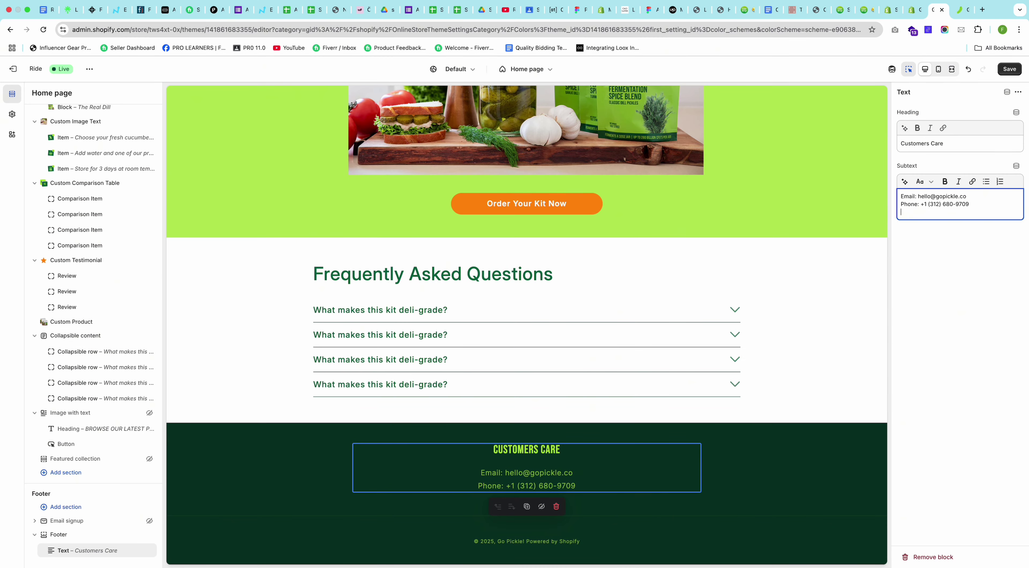
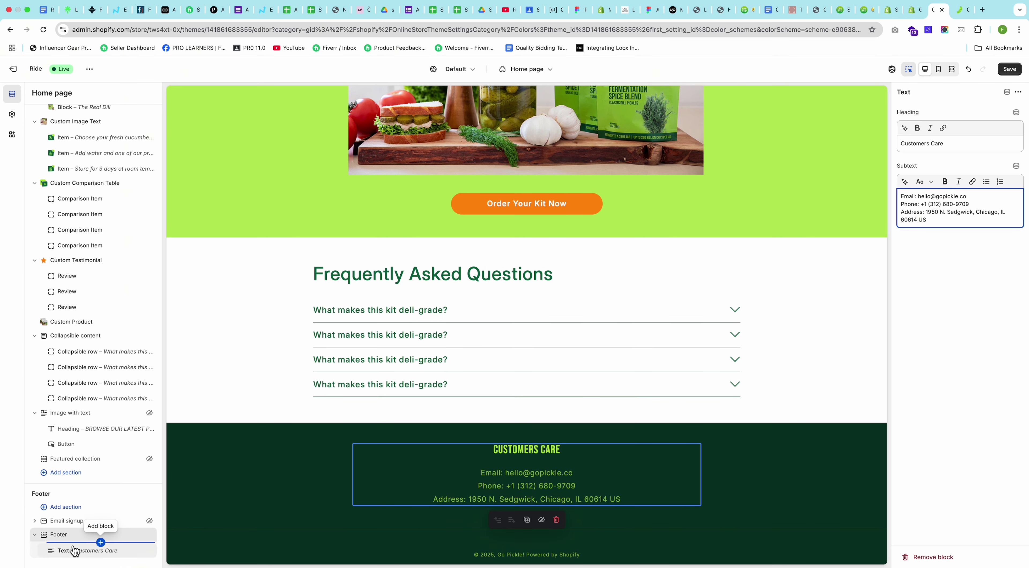
Step: Add a Quick links Menu block to the footer linked to the Main menu (Home, Catalog, Contact)
left_click(101, 543)
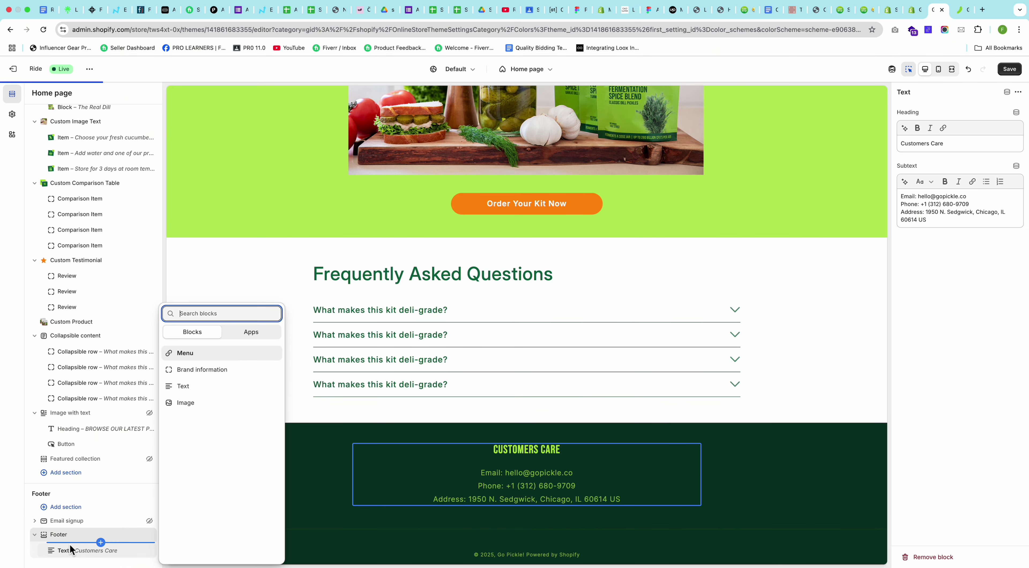
left_click(196, 353)
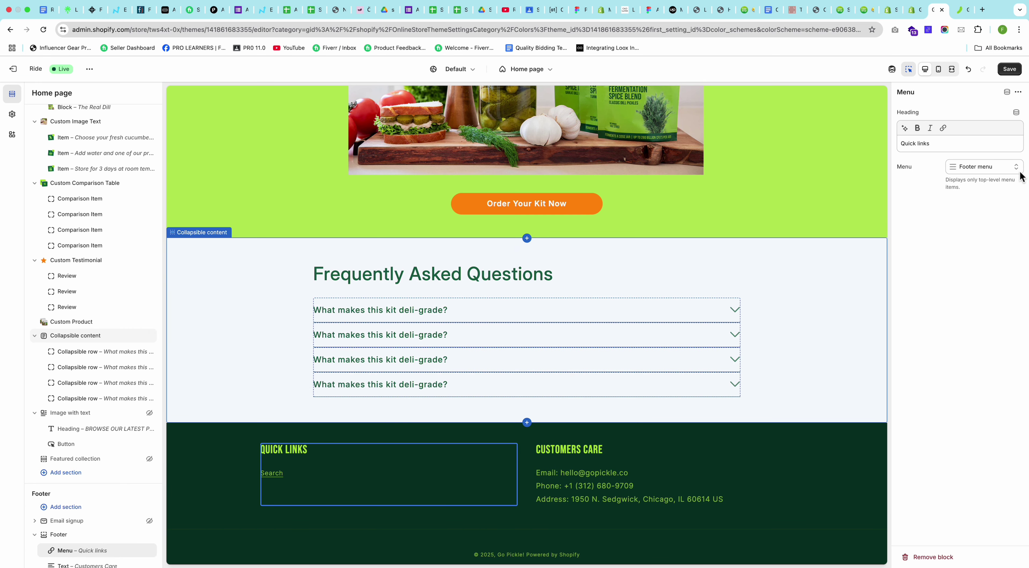
left_click(995, 167)
left_click(952, 188)
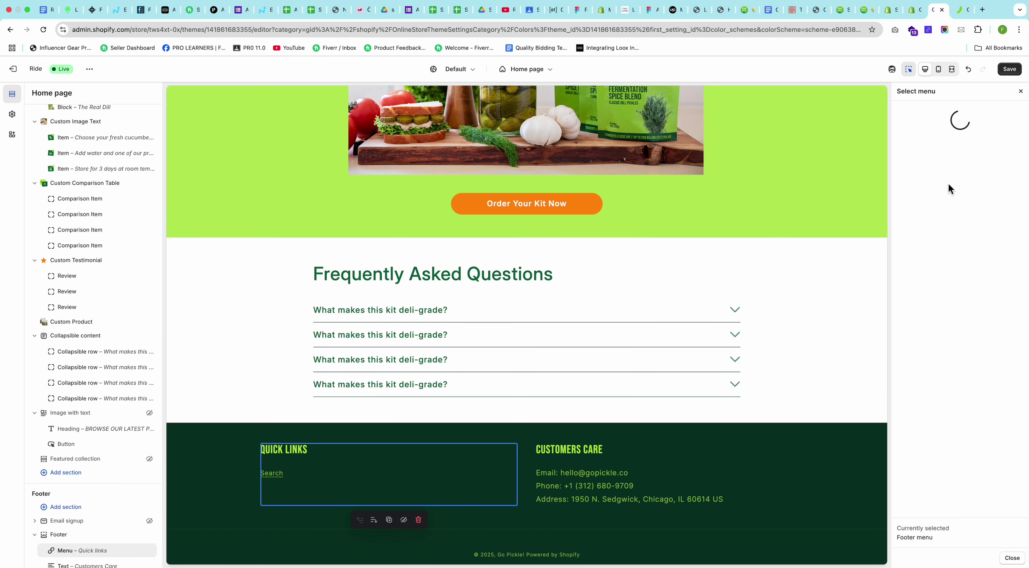
left_click(935, 221)
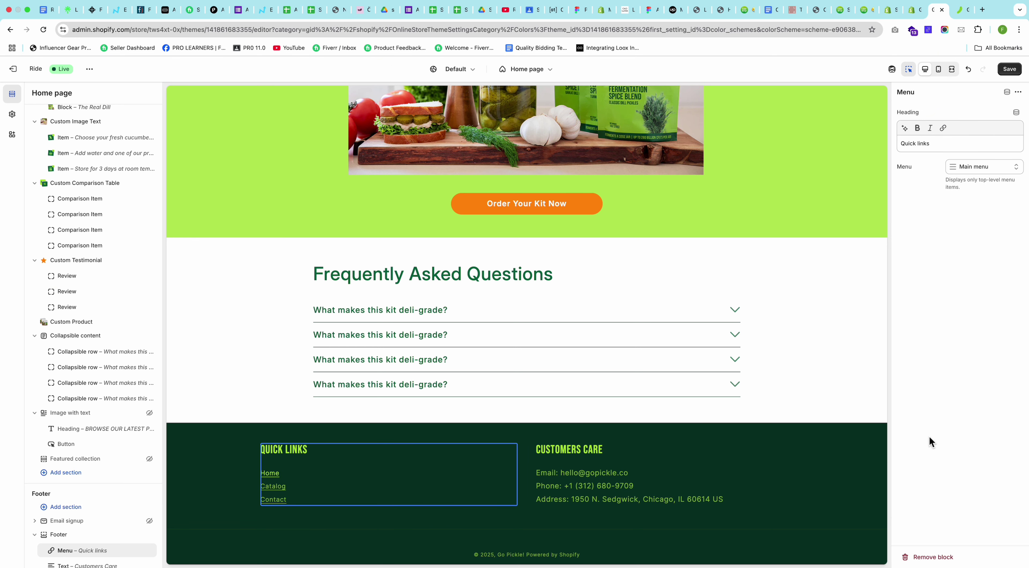
scroll(572, 408, "down", 1)
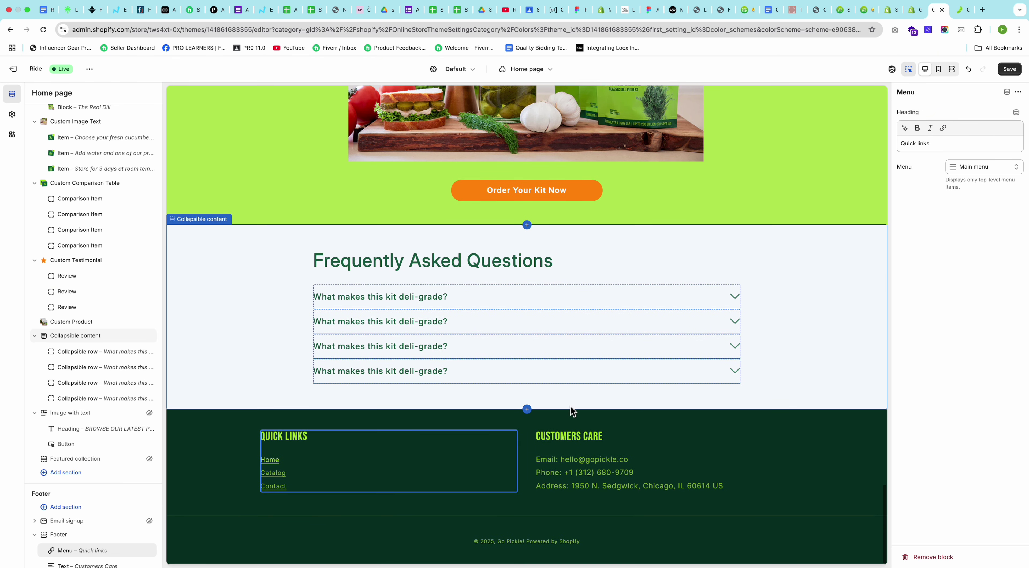
Step: Return to the Footer section's settings and save the theme changes
left_click(62, 538)
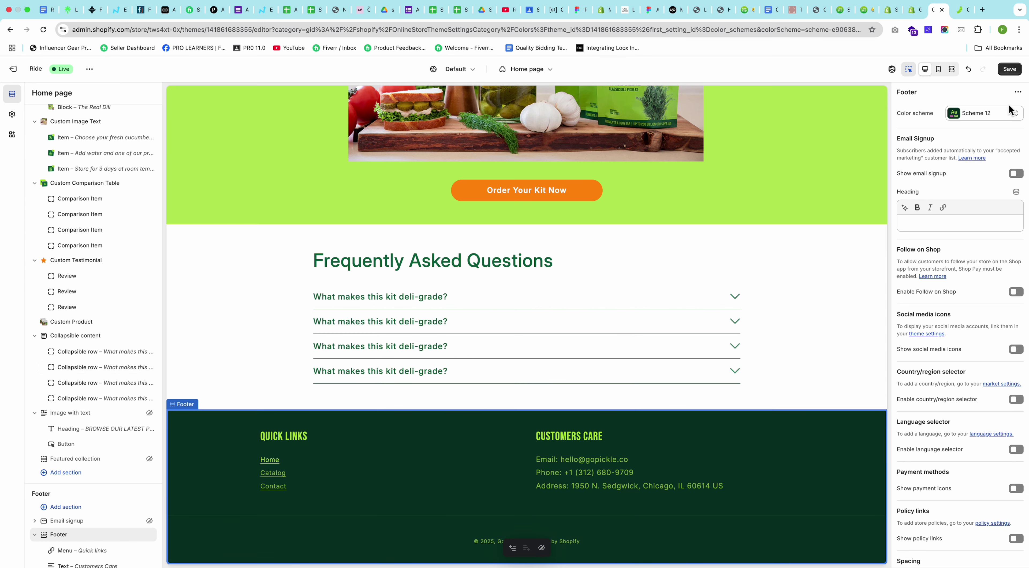
left_click(1010, 69)
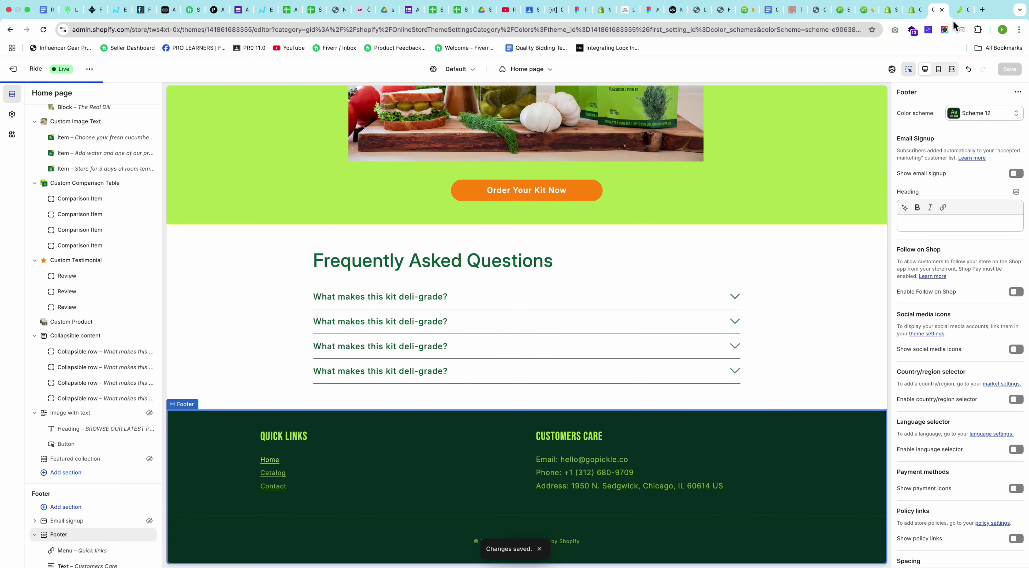
left_click(957, 14)
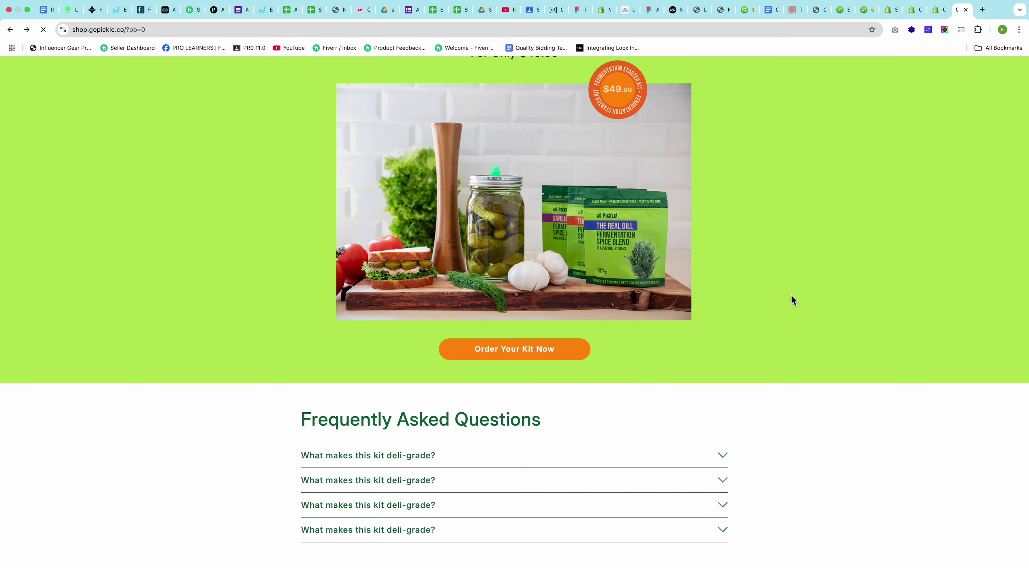
Step: Scroll the live storefront down to review the dark green footer, then go back to the theme editor
scroll(795, 296, "down", 15)
scroll(794, 296, "down", 10)
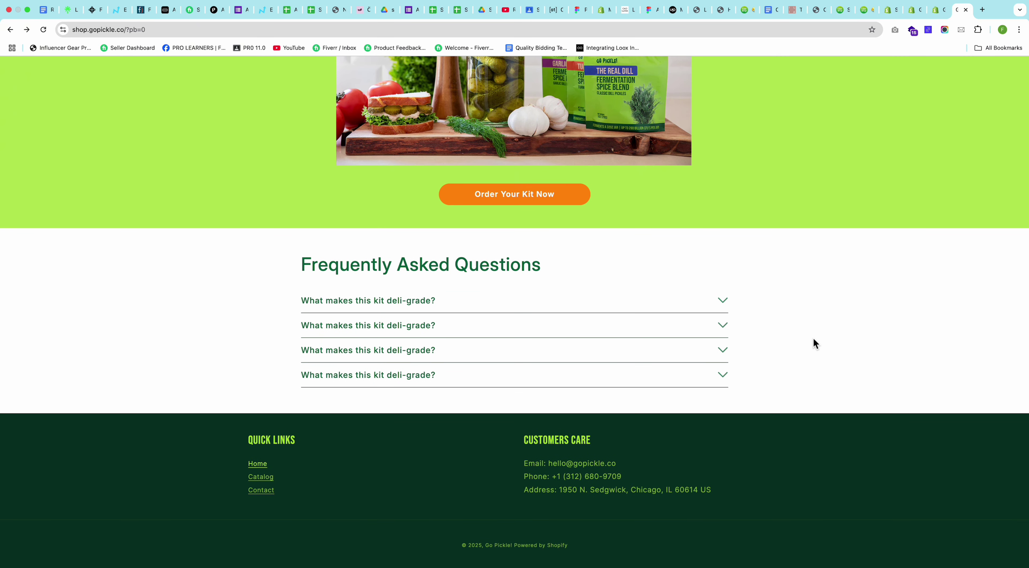
key("ctrl+shift+Tab")
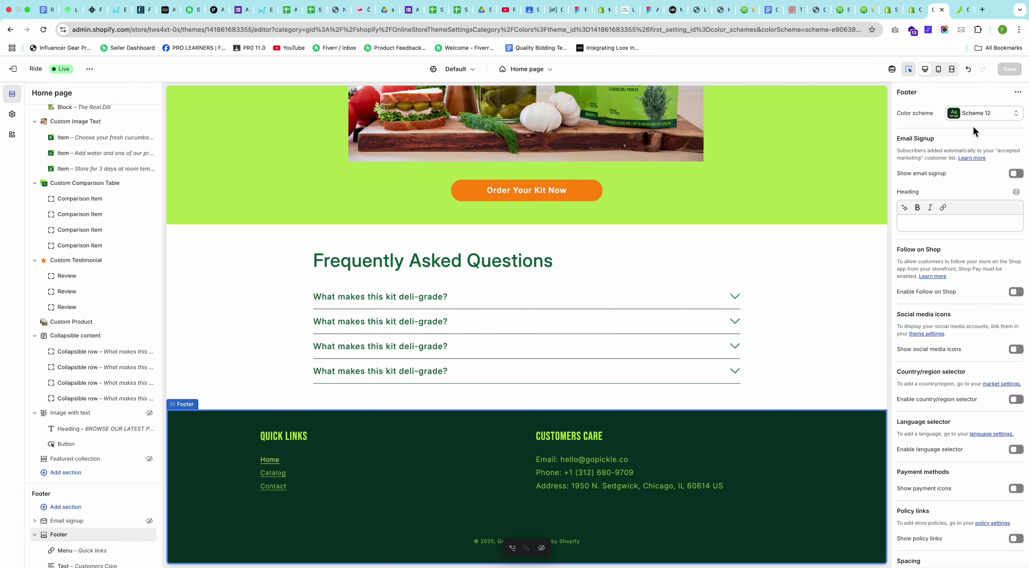
Step: Set Scheme 12's text colour to white #FFFFFF, save, and view the live footer
left_click(979, 116)
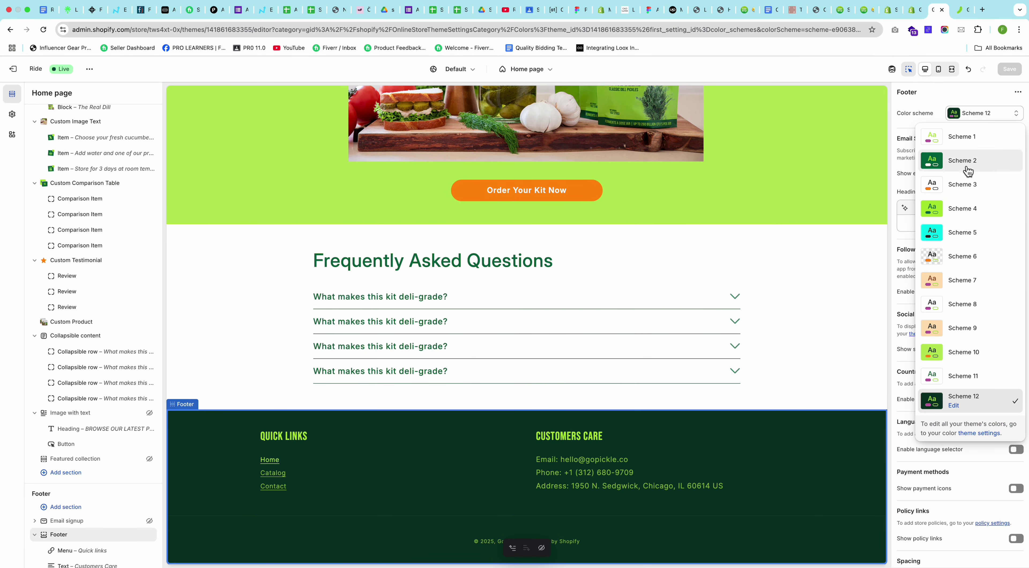
left_click(954, 406)
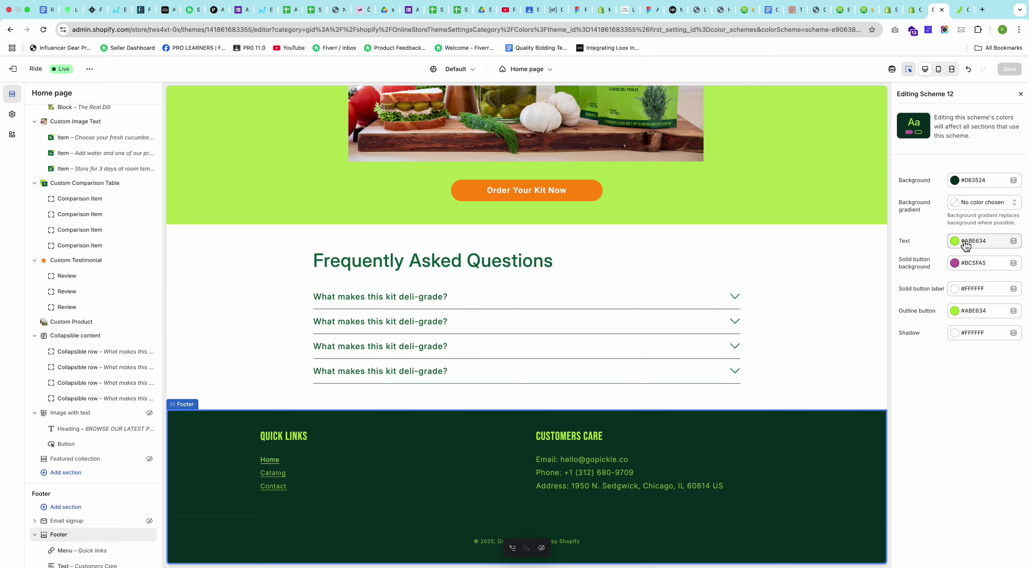
left_click(966, 245)
left_click(970, 404)
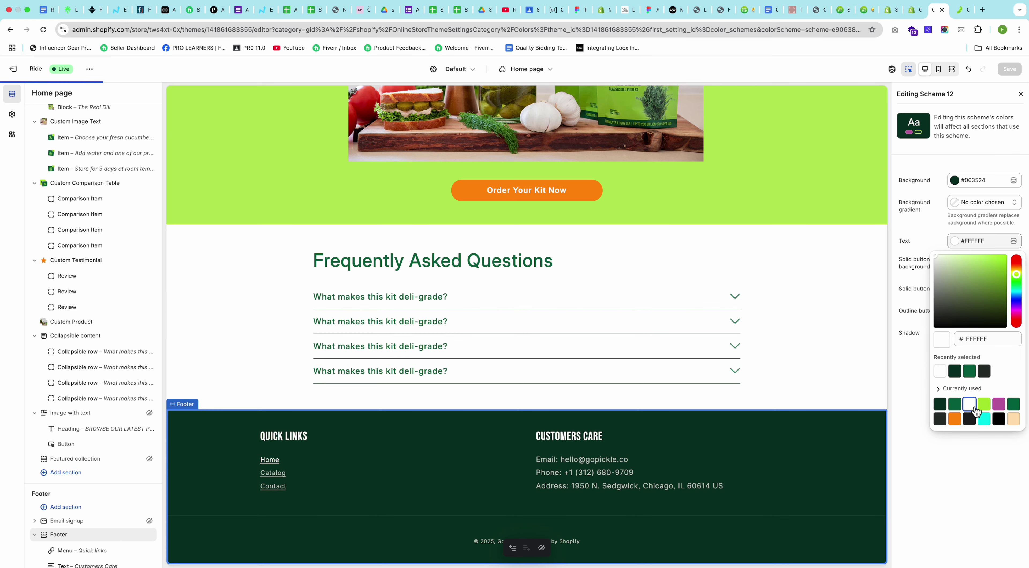
left_click(968, 472)
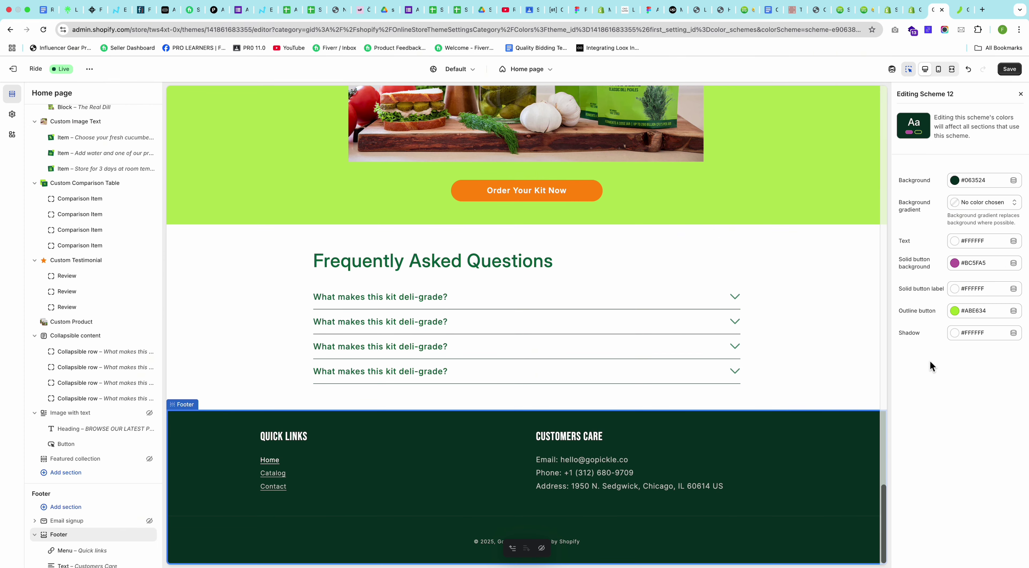
left_click(1011, 70)
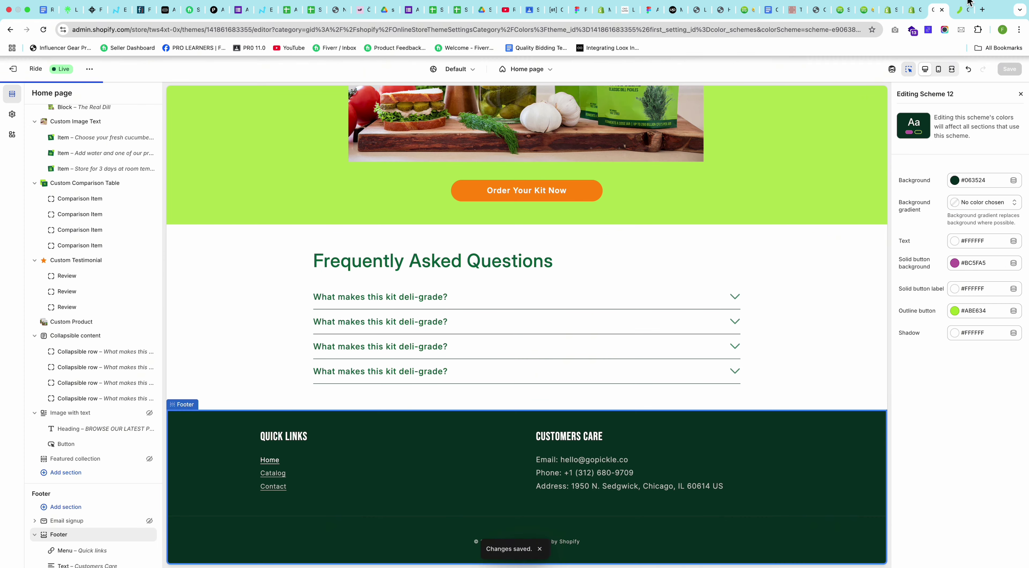
left_click(960, 10)
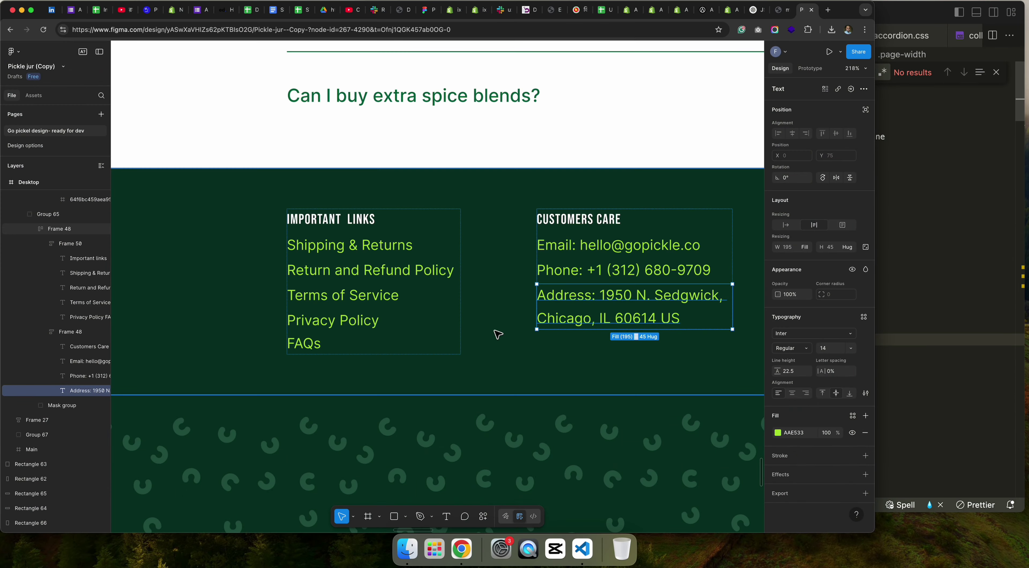
Step: Select Rectangle 66, the footer's dark green pattern layer in Figma, then return to the Shopify editor
scroll(495, 333, "up", 3)
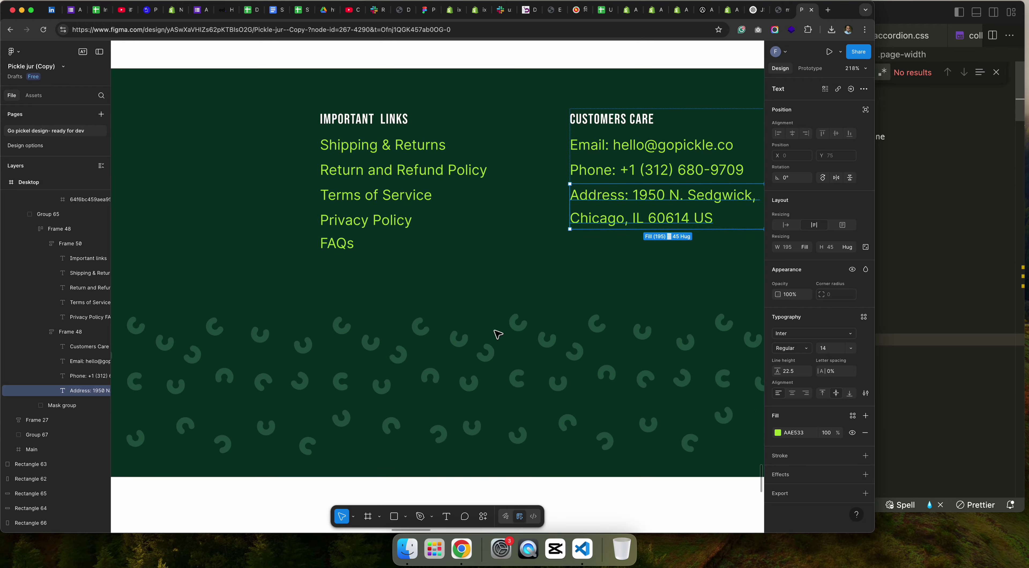
scroll(495, 332, "down", 5)
double_click(477, 355)
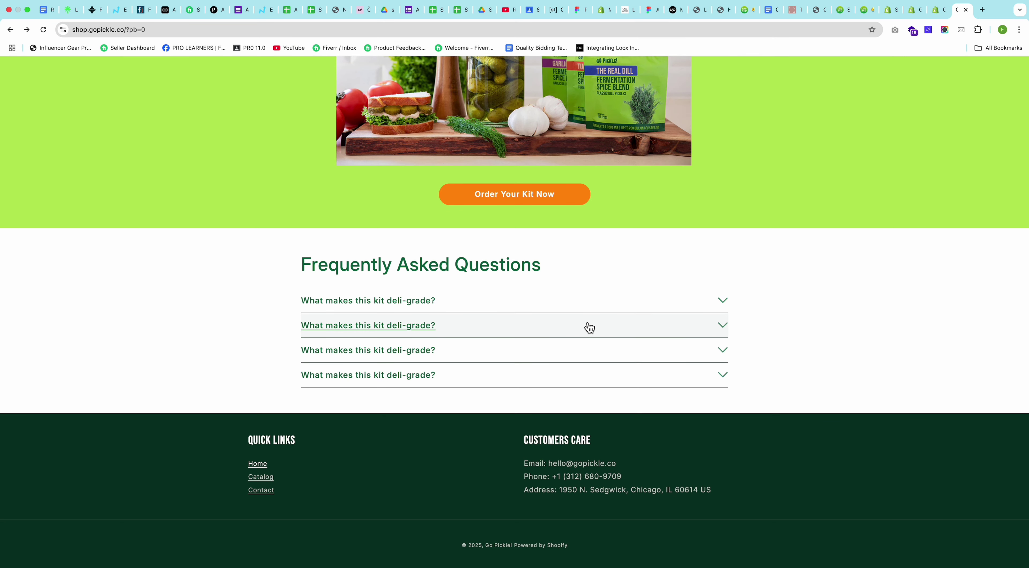
key("ctrl+shift+Tab")
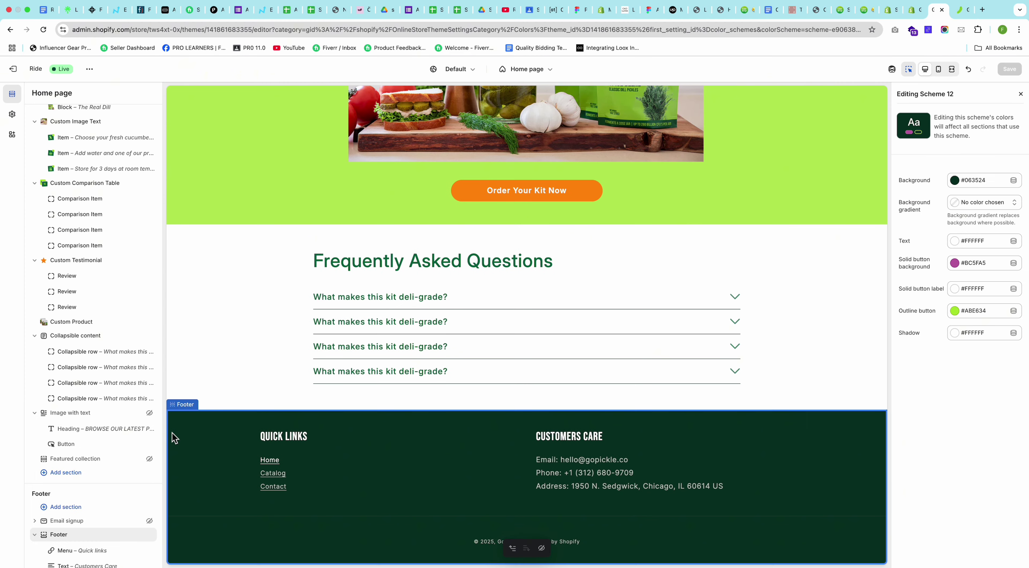
scroll(52, 491, "down", 1)
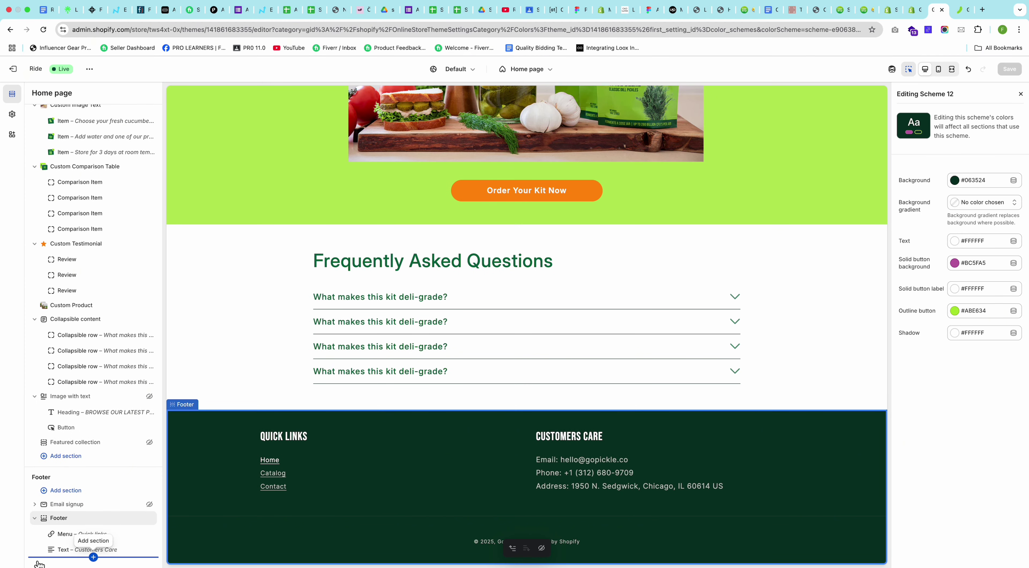
Step: Open the section picker below the Footer group, then move over to the Figma design
left_click(36, 562)
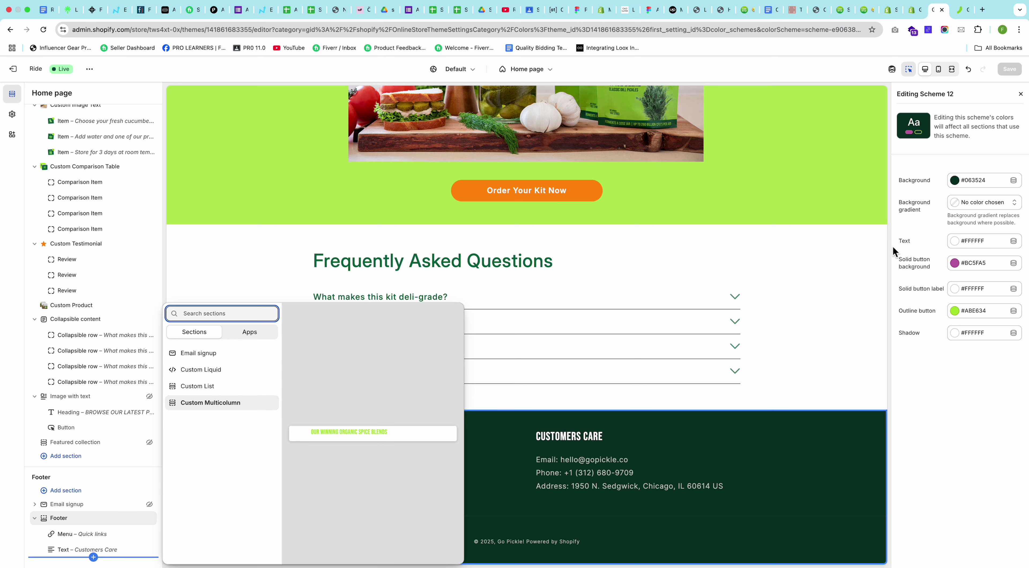
left_click(961, 10)
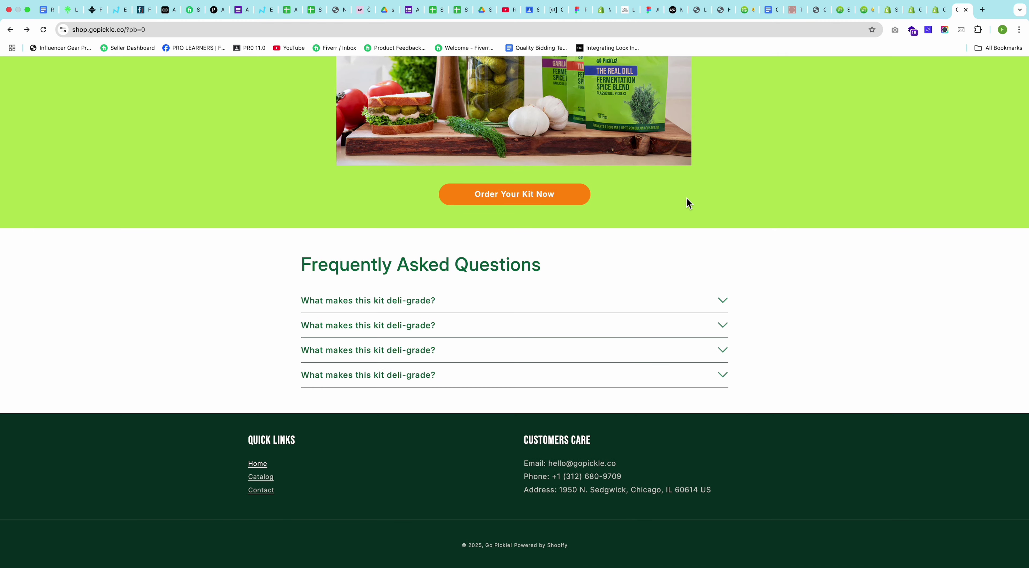
key("ctrl+Left")
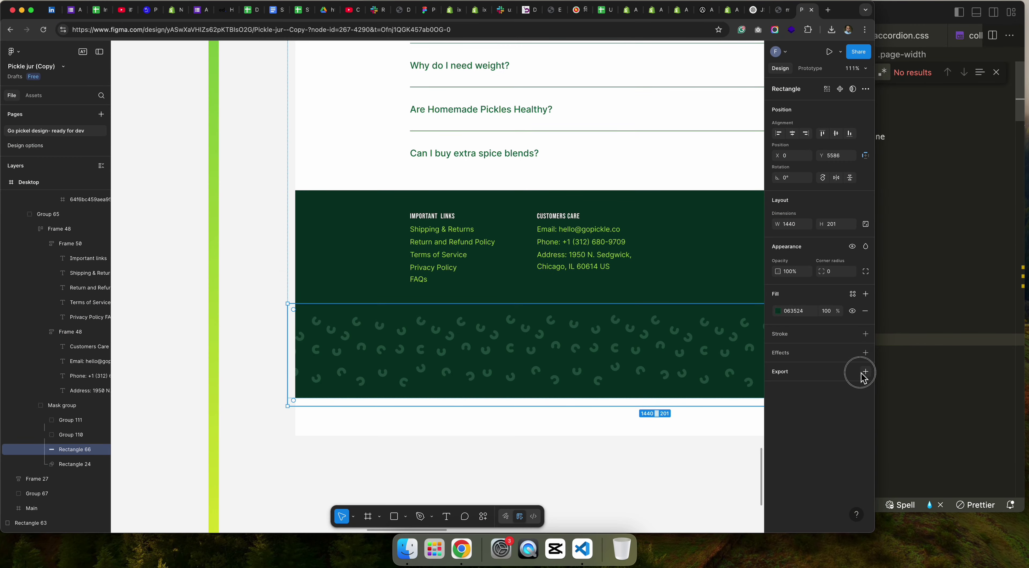
Step: Add export settings for Rectangle 66 and for the pattern Mask group
left_click(866, 371)
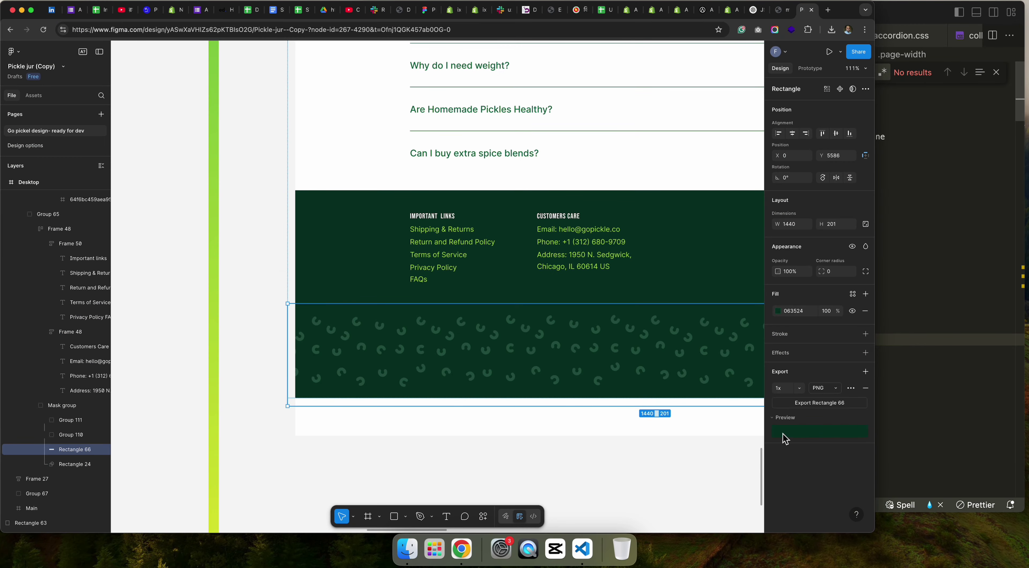
left_click(64, 407)
left_click(865, 448)
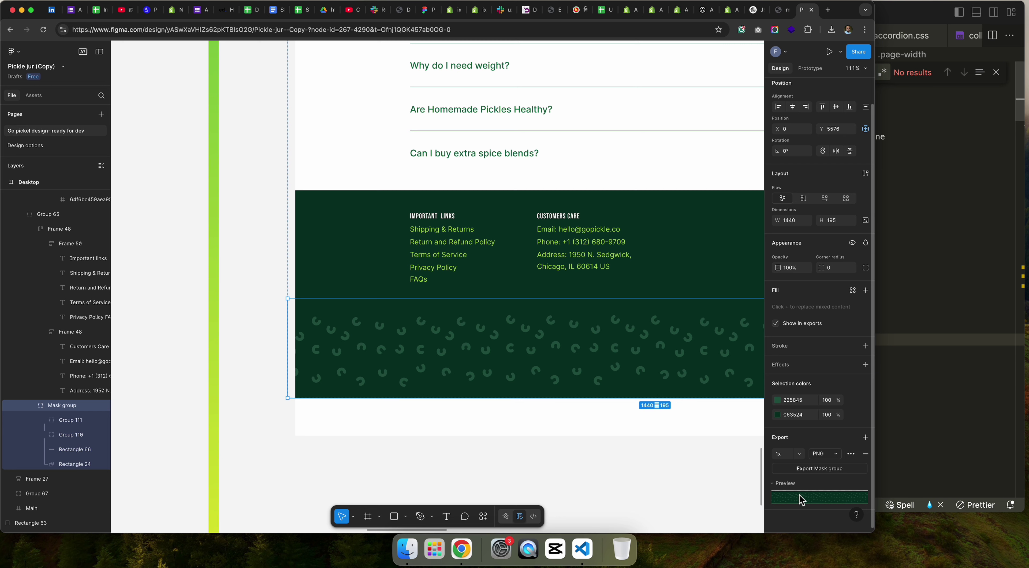
Step: Select the pattern's inner groups and toggle Rectangle 66's visibility off and back on
left_click(65, 424)
left_click(68, 436)
left_click(71, 451)
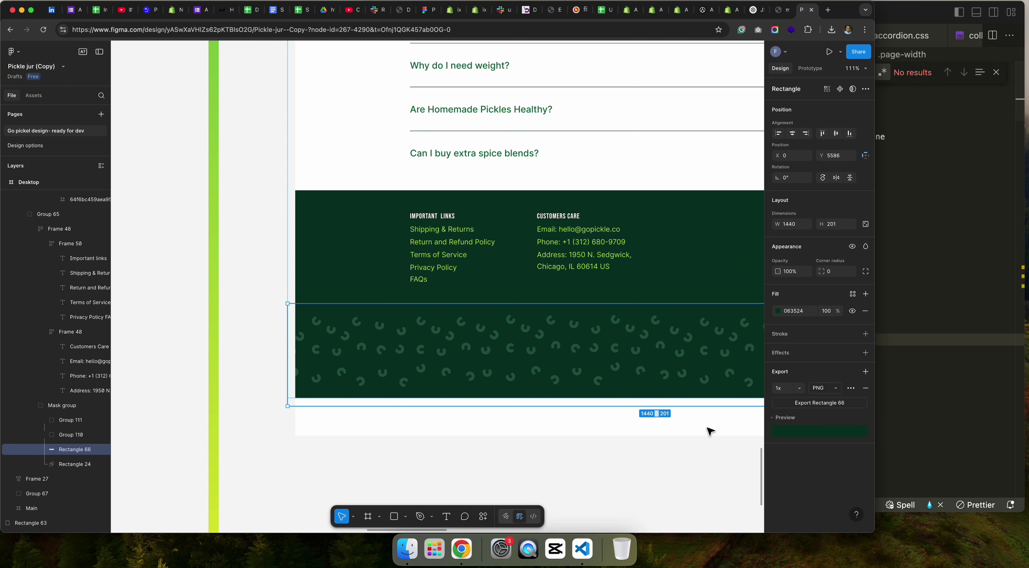
left_click(102, 451)
left_click(102, 450)
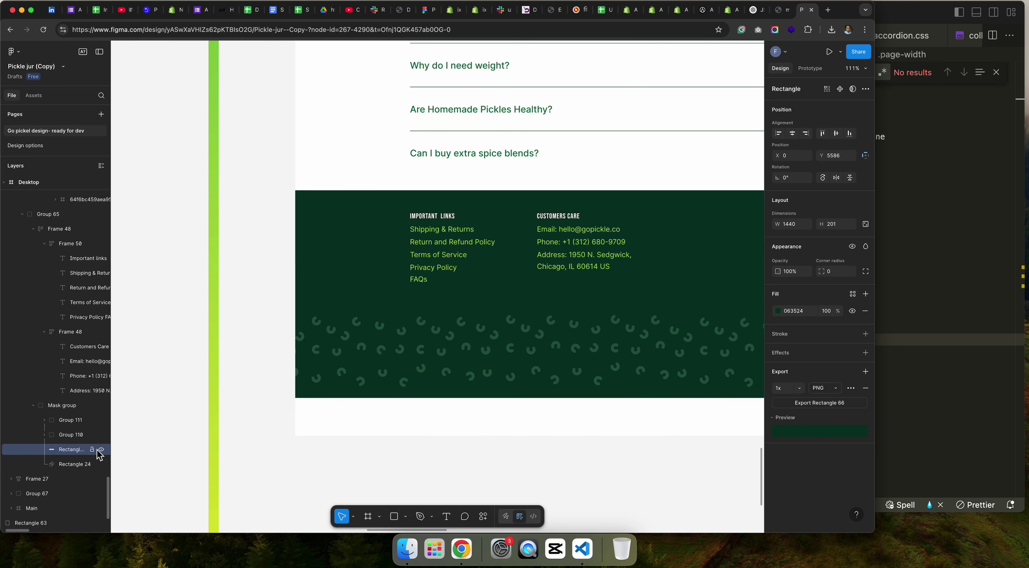
Step: Toggle the mask Rectangle 24 repeatedly to compare where the footer band ends
left_click(80, 464)
left_click(102, 465)
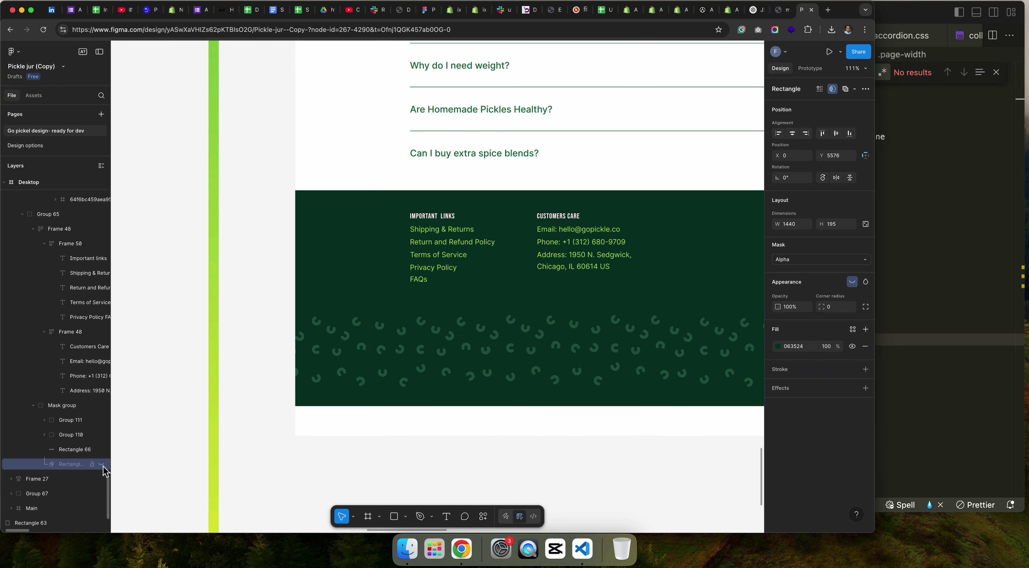
left_click(102, 465)
left_click(101, 465)
left_click(102, 464)
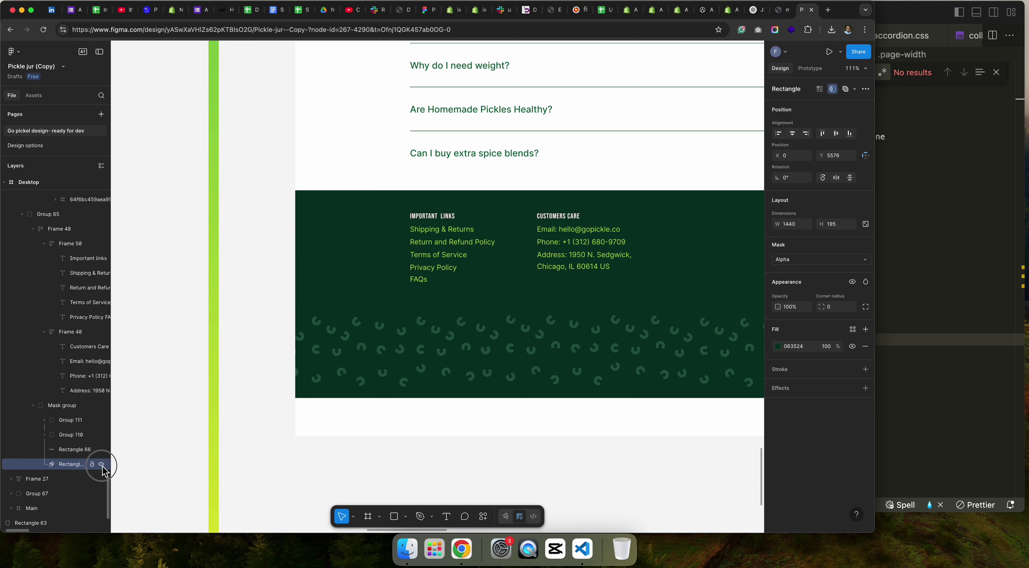
left_click(102, 465)
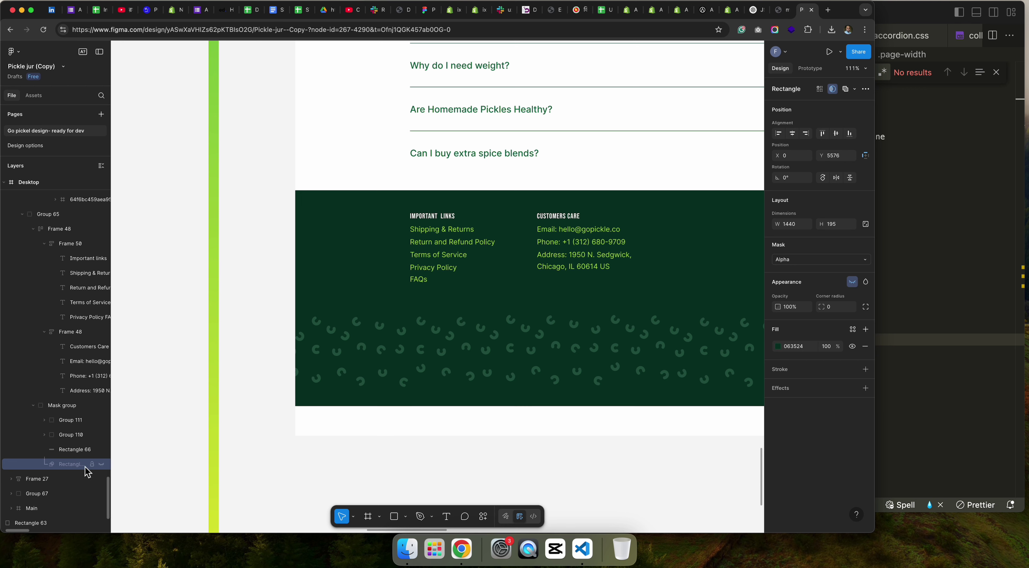
left_click(102, 465)
left_click(102, 465)
left_click(102, 465)
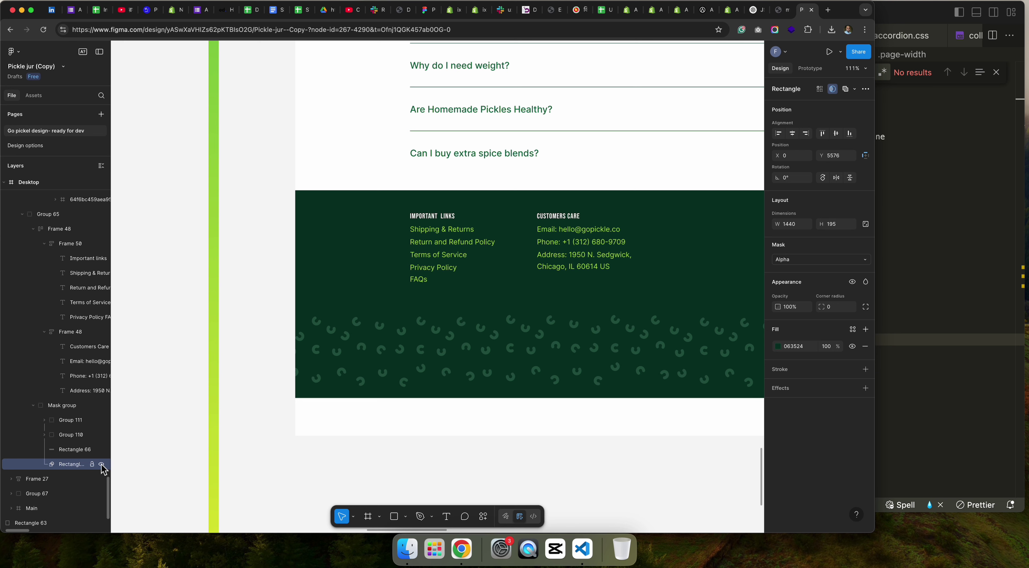
Step: Export the Mask group layer as an SVG file, Mask group.svg
left_click(63, 410)
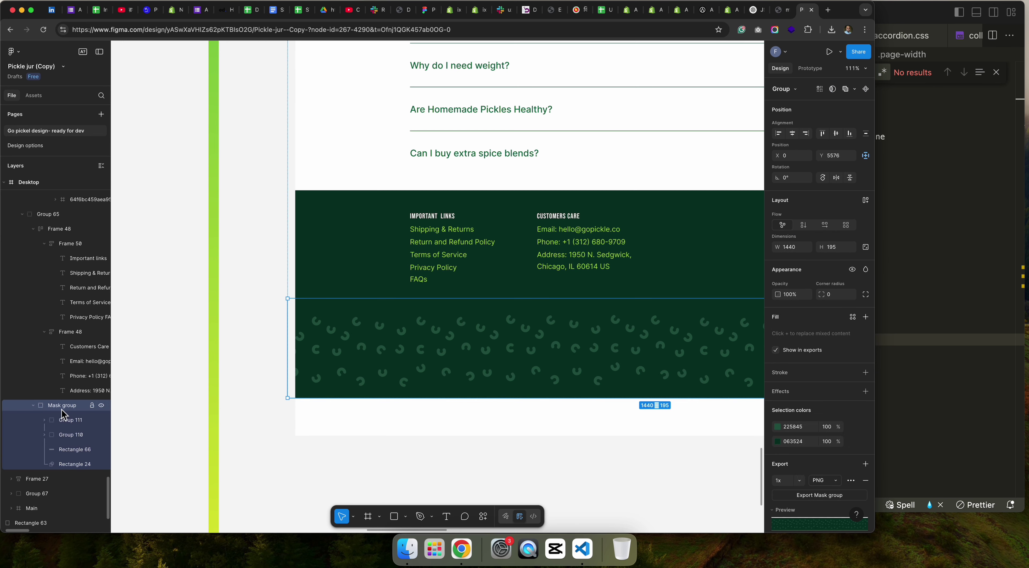
scroll(799, 435, "down", 2)
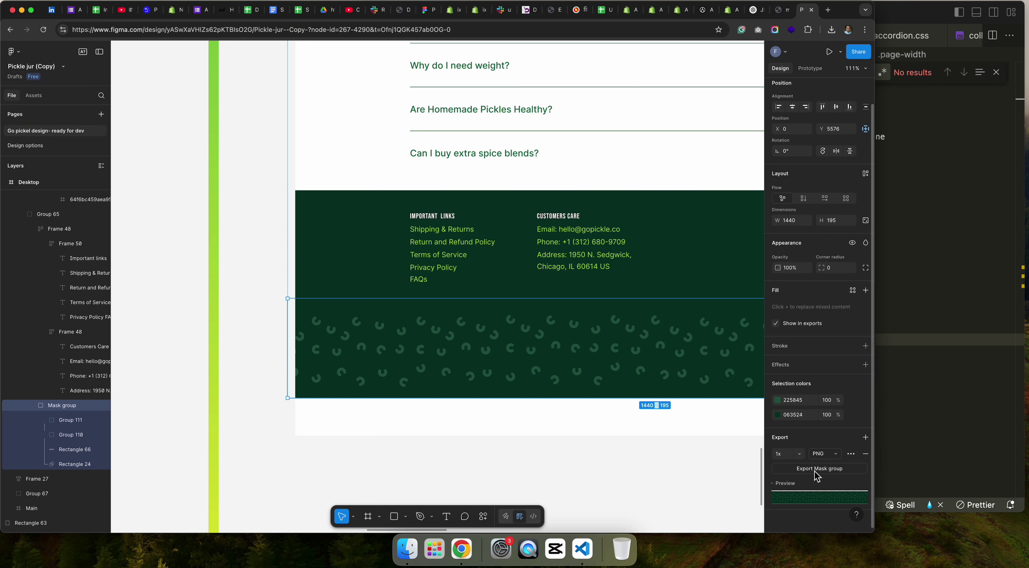
left_click(835, 454)
left_click(828, 485)
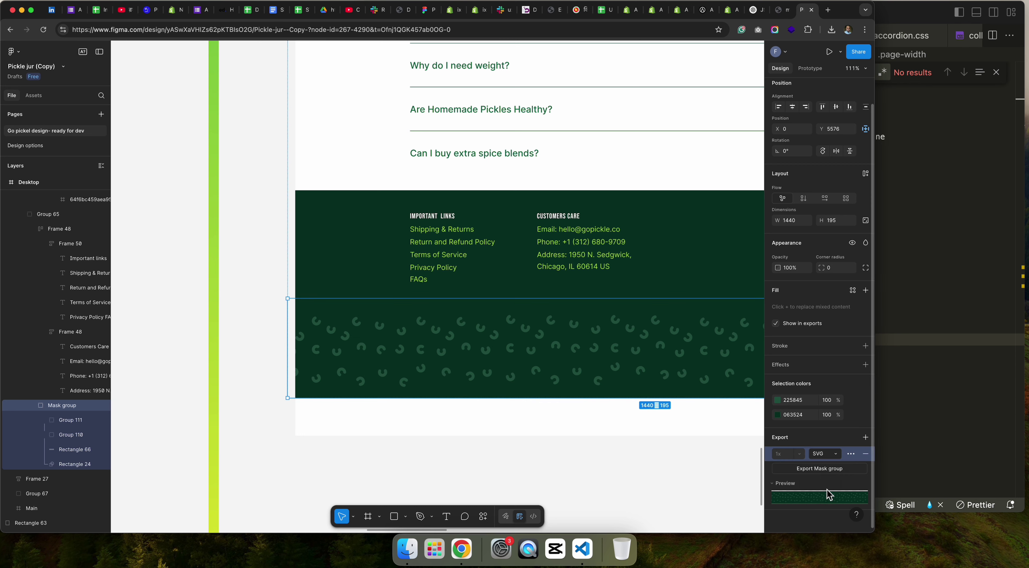
left_click(819, 468)
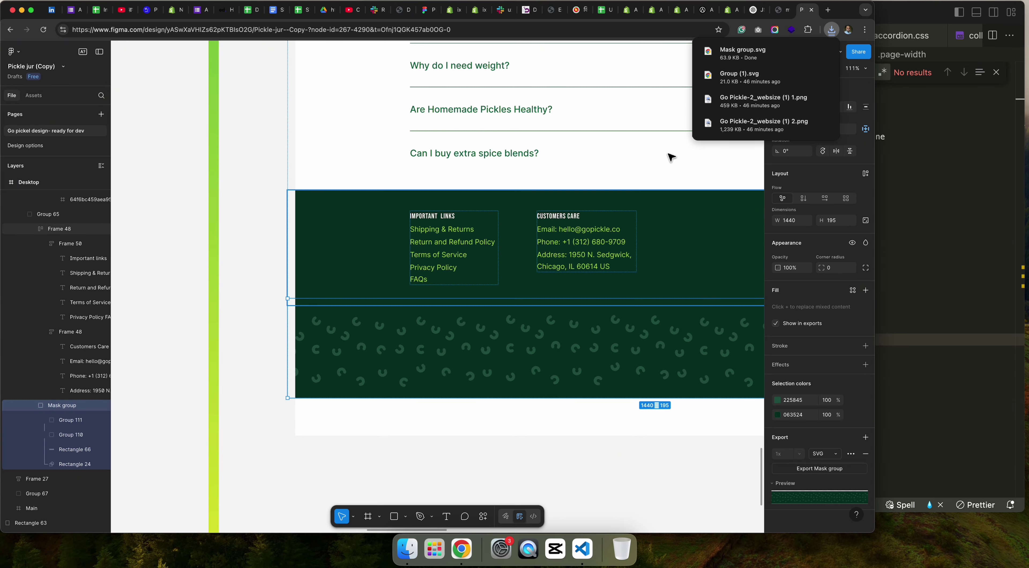
Step: Compare the Figma footer design against the live storefront
key("ctrl+Right")
key("ctrl+Left")
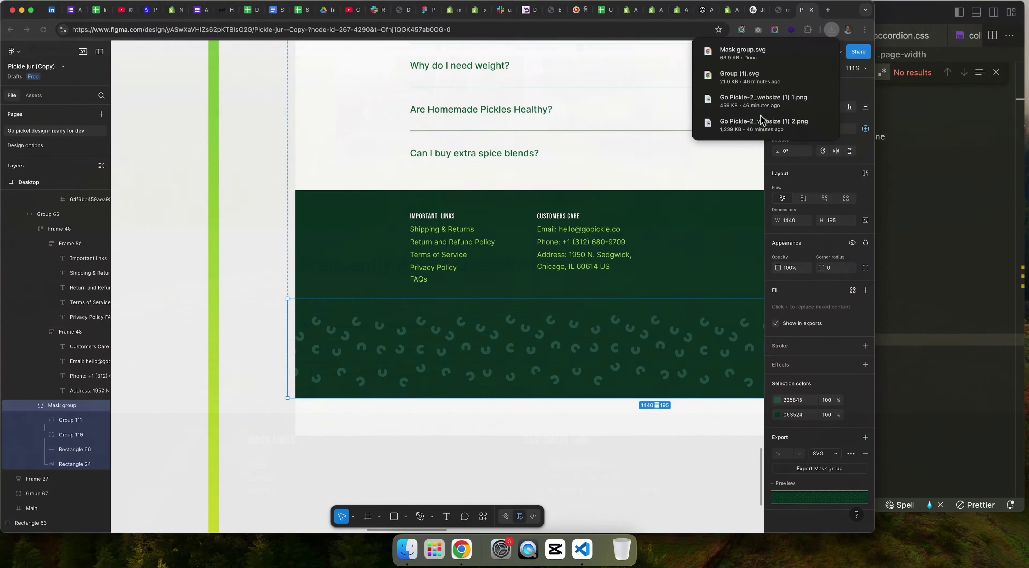
scroll(618, 315, "down", 1)
key("ctrl+Right")
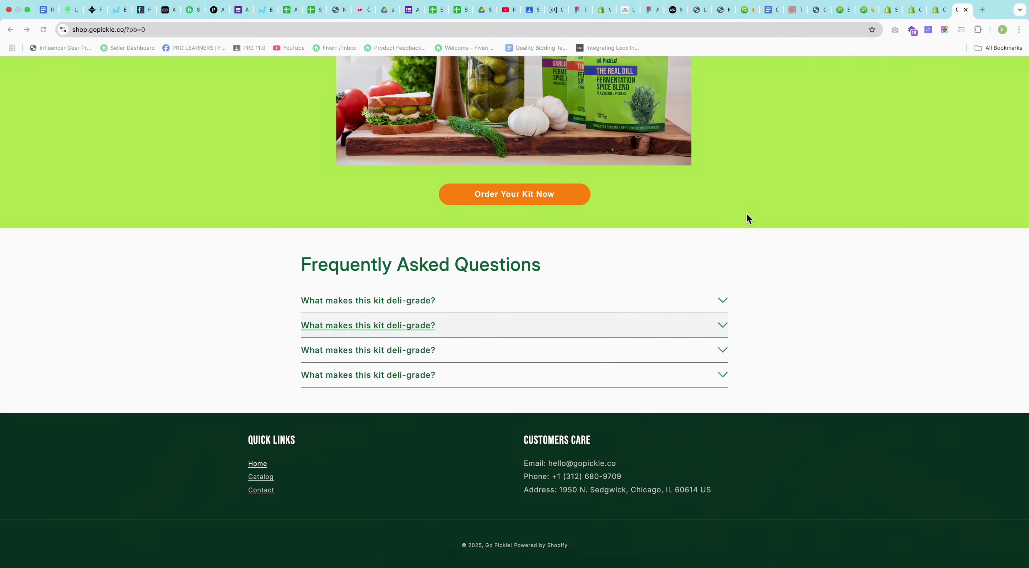
key("ctrl+Left")
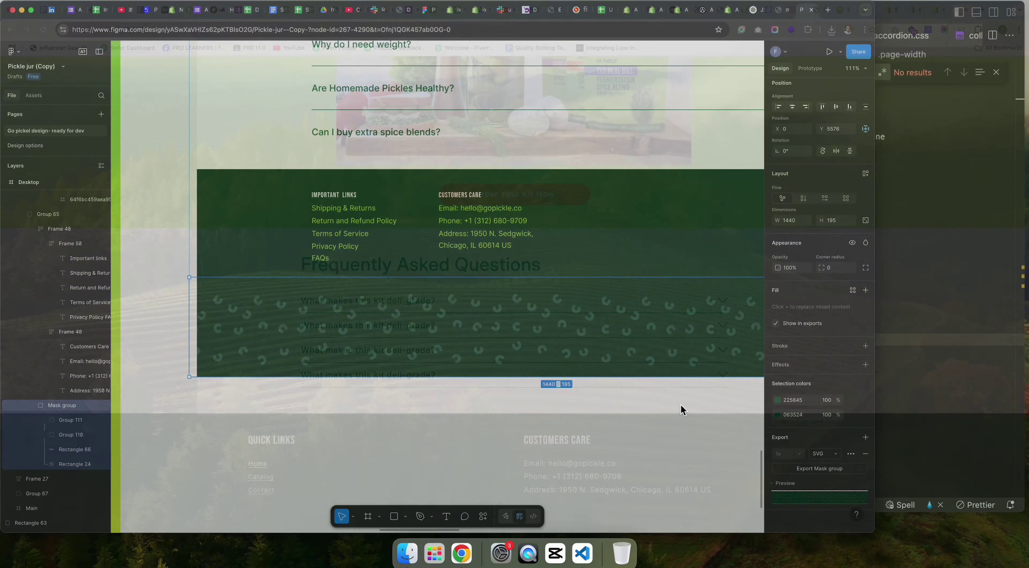
Step: Collapse the assets folder and open sections/footer.liquid in VS Code
left_click(892, 376)
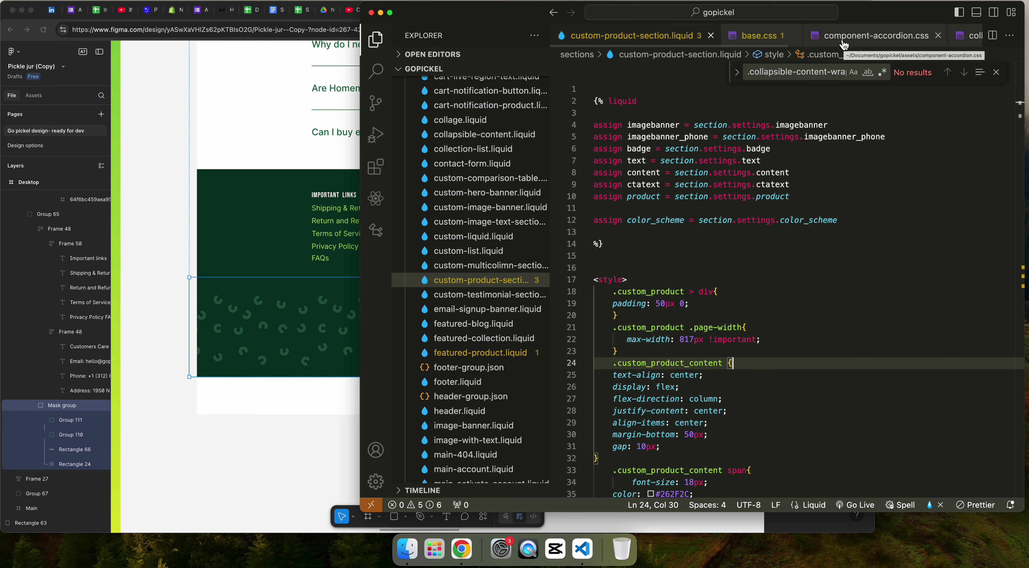
scroll(399, 156, "up", 15)
left_click(399, 157)
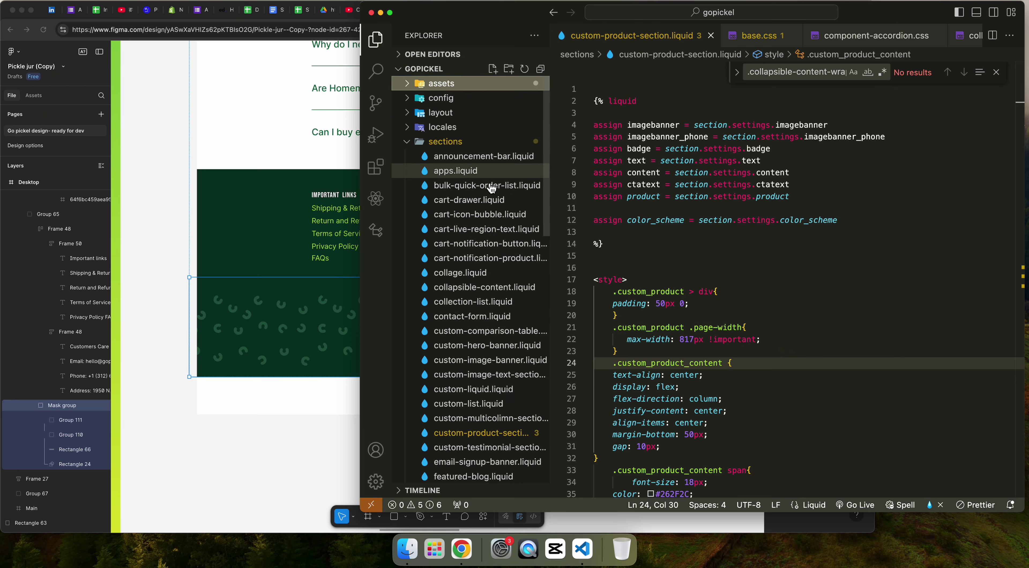
scroll(502, 273, "down", 15)
scroll(504, 273, "up", 6)
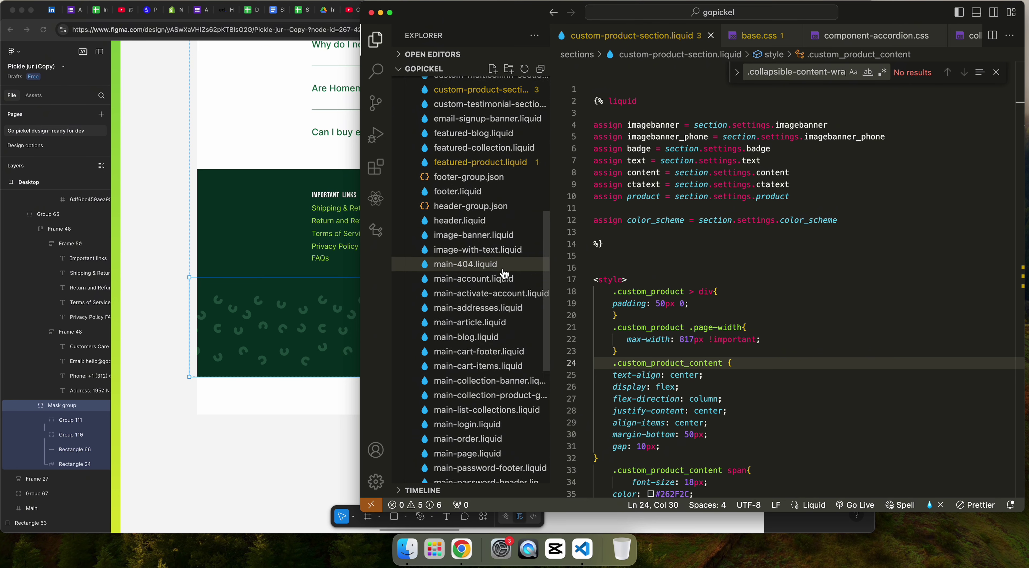
scroll(504, 273, "up", 4)
left_click(464, 262)
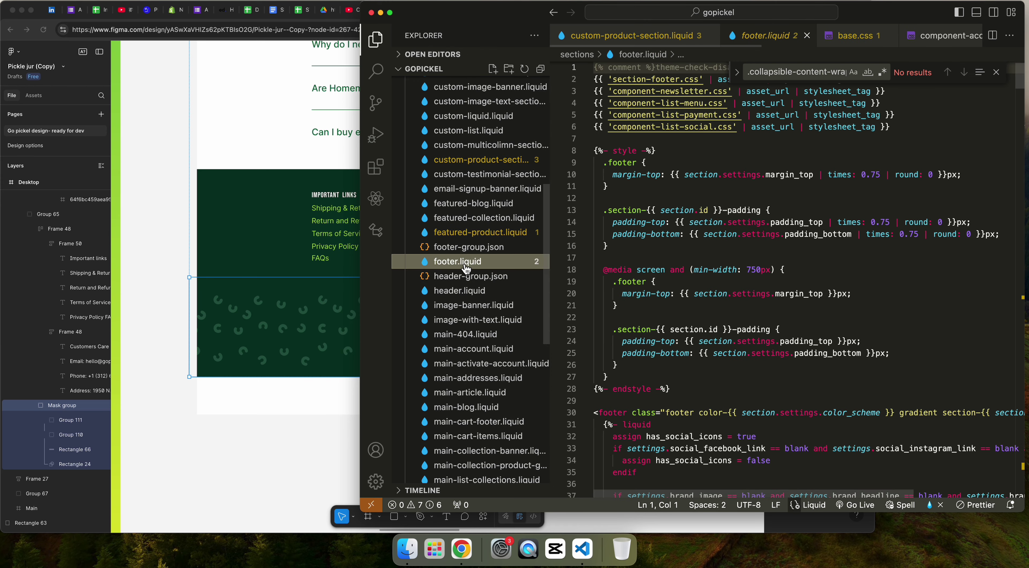
Step: Add a blank line after the closing </footer> tag at line 322
left_click(808, 275)
scroll(807, 277, "down", 20)
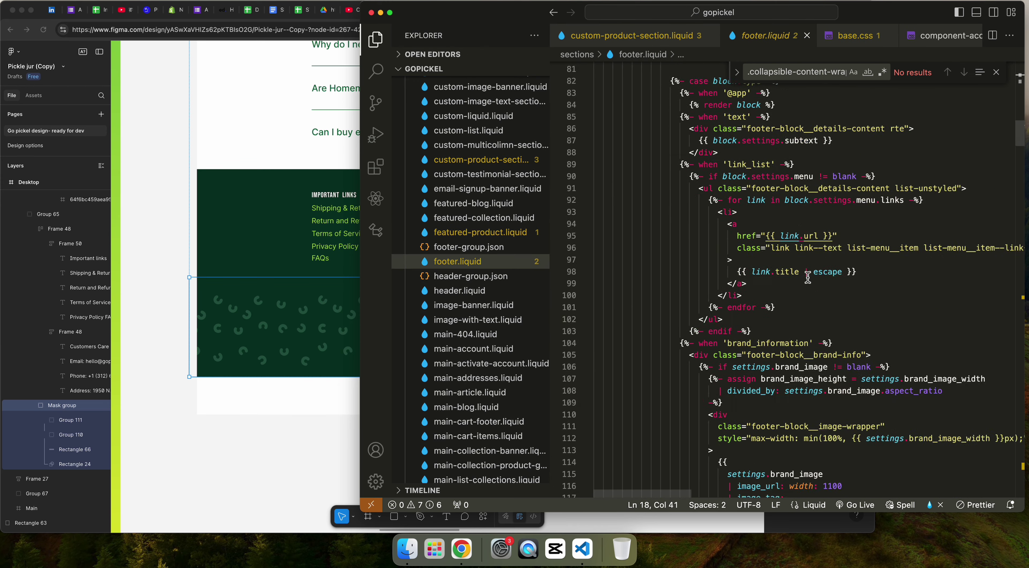
scroll(808, 277, "down", 20)
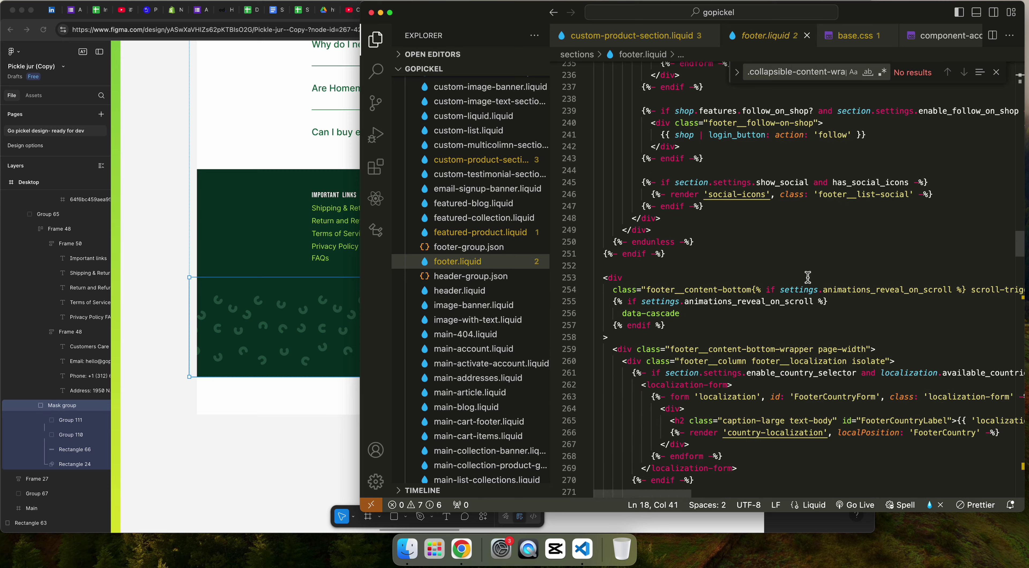
scroll(807, 275, "down", 18)
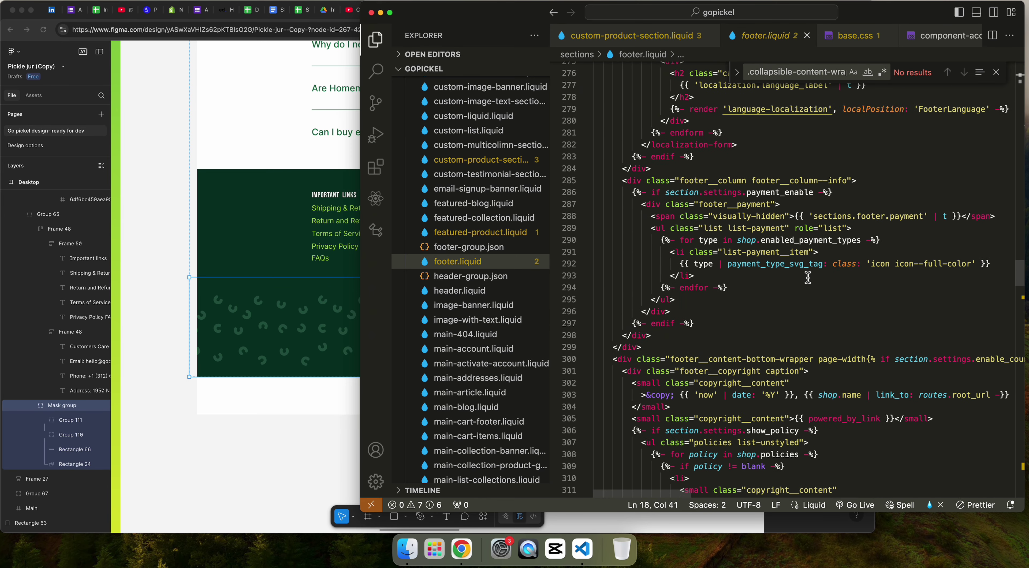
scroll(808, 278, "down", 6)
scroll(808, 279, "up", 12)
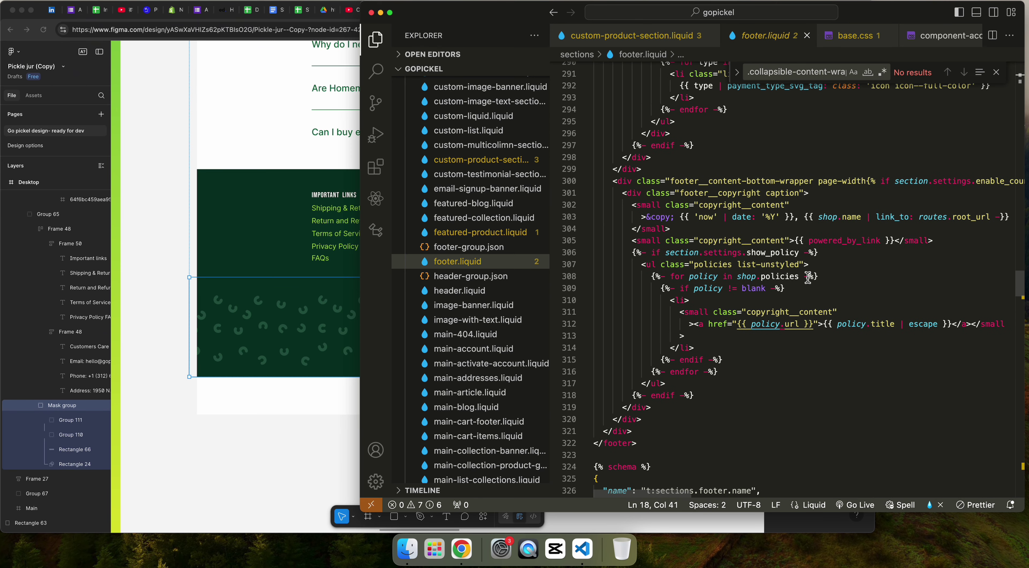
left_click(667, 359)
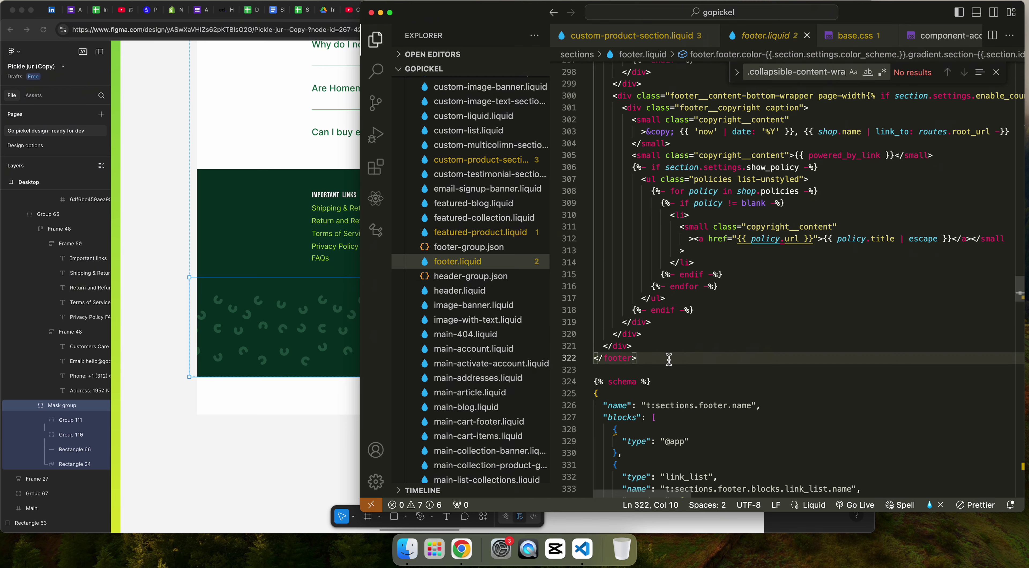
key("Return")
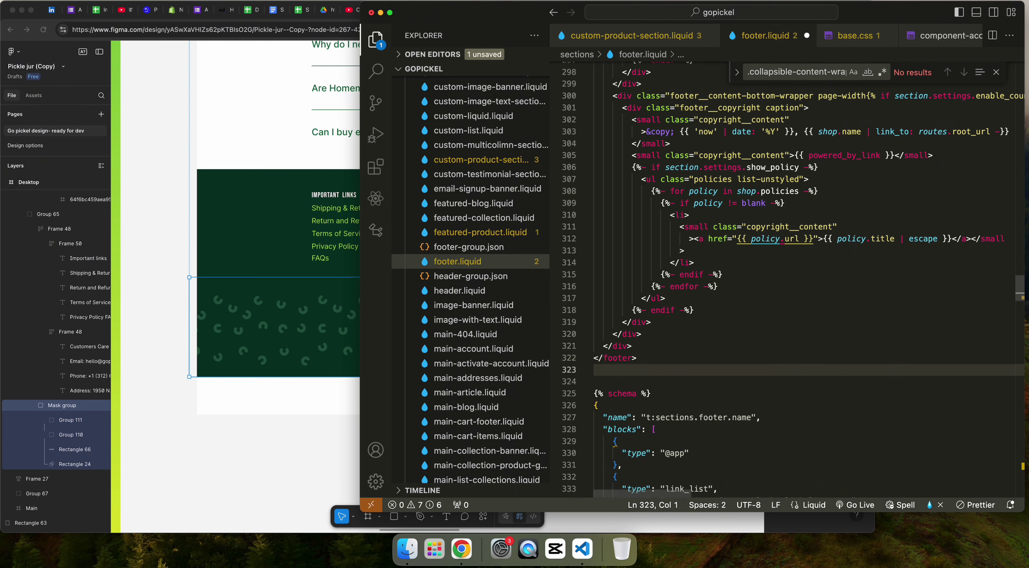
Step: Upload Mask group.svg through Content > Files in the Shopify admin
key("super+Tab")
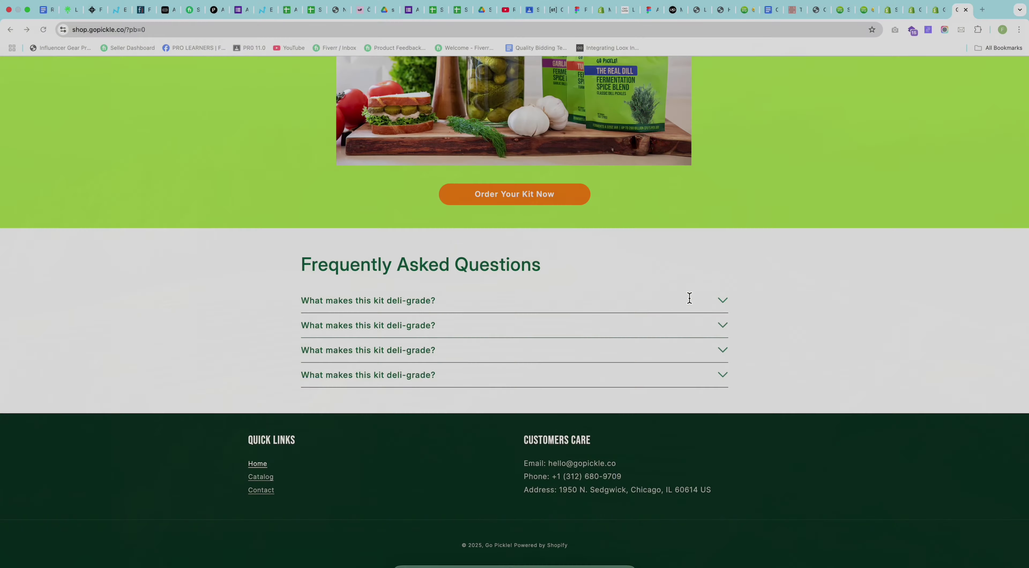
left_click(892, 15)
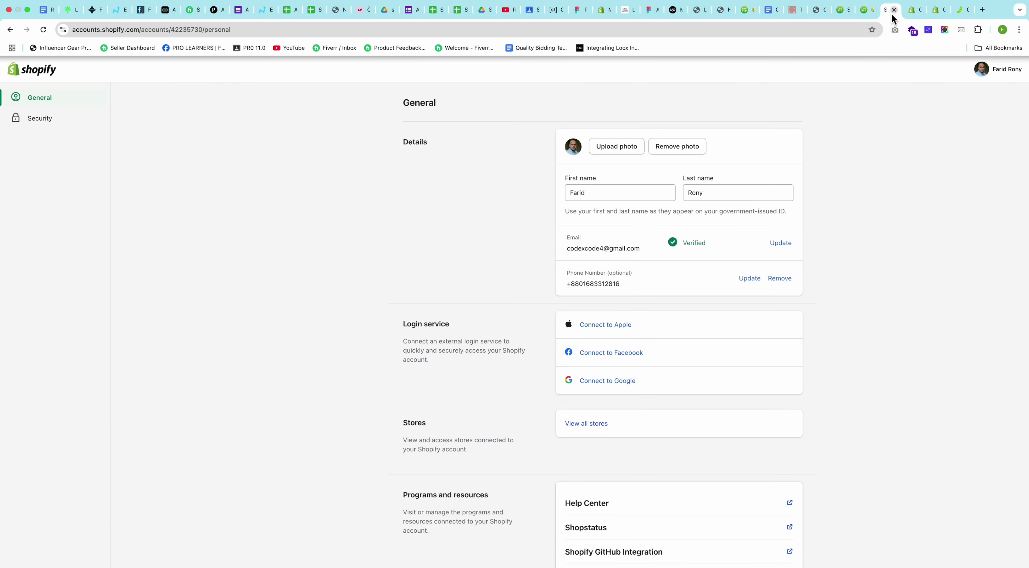
left_click(906, 12)
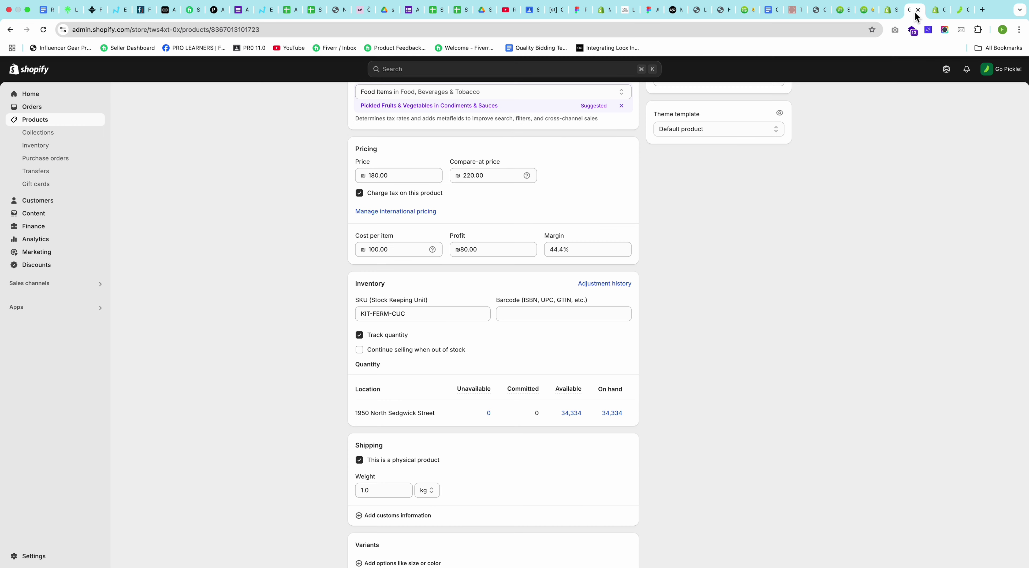
left_click(35, 219)
left_click(30, 172)
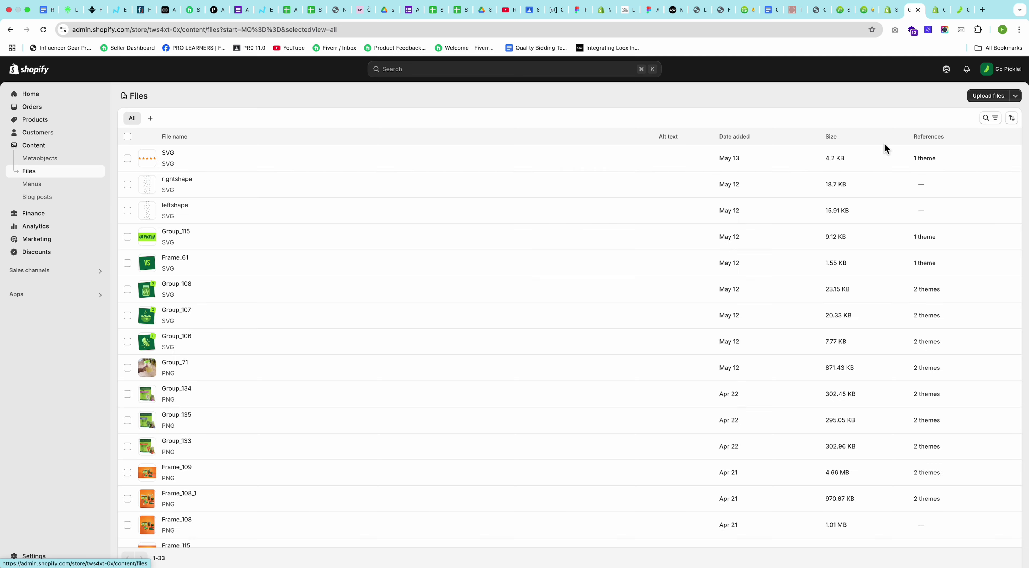
left_click(283, 152)
double_click(266, 123)
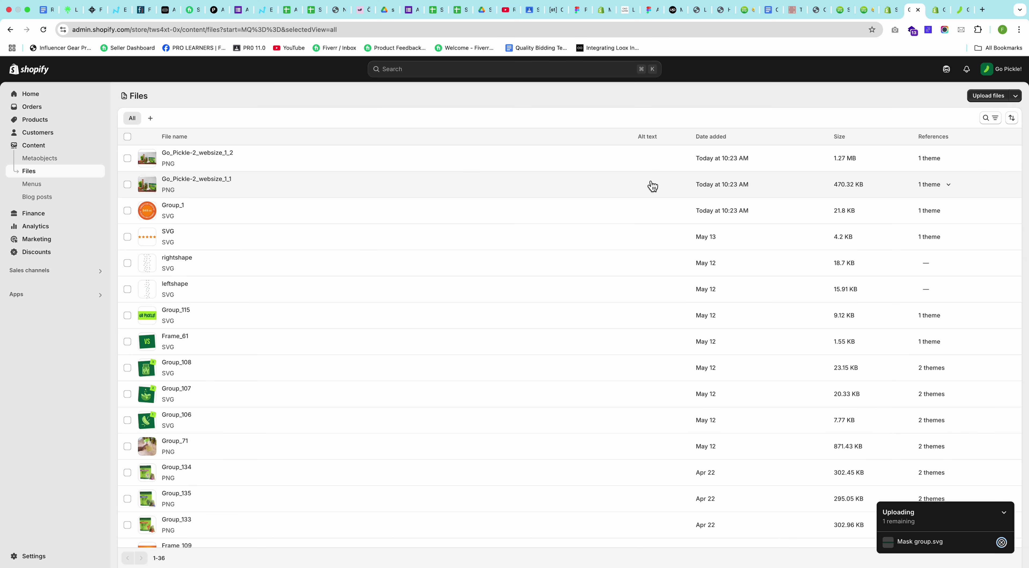
Step: Add an <img> tag after </footer> with width and height set to 100%
key("ctrl+Left")
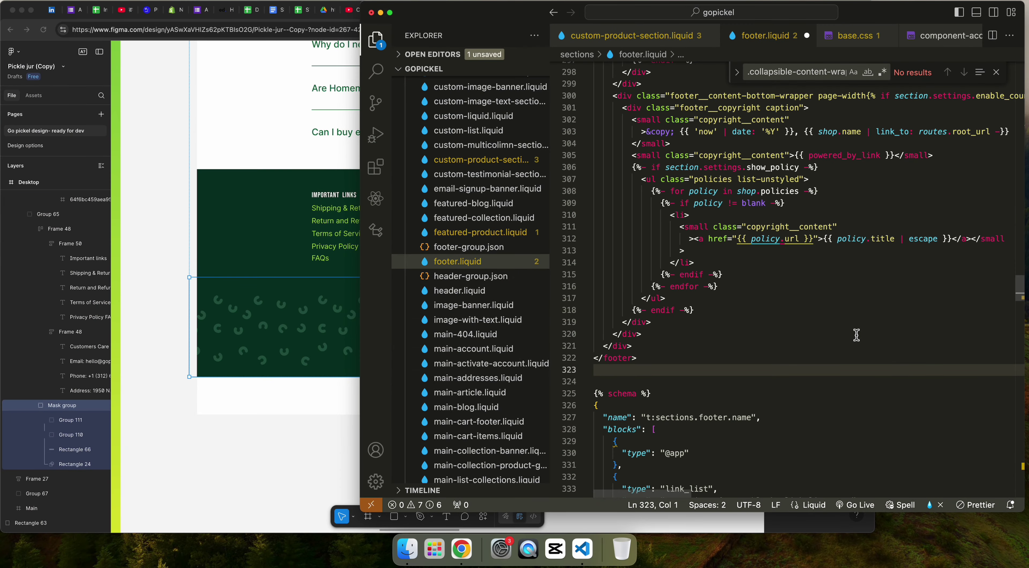
key("Return")
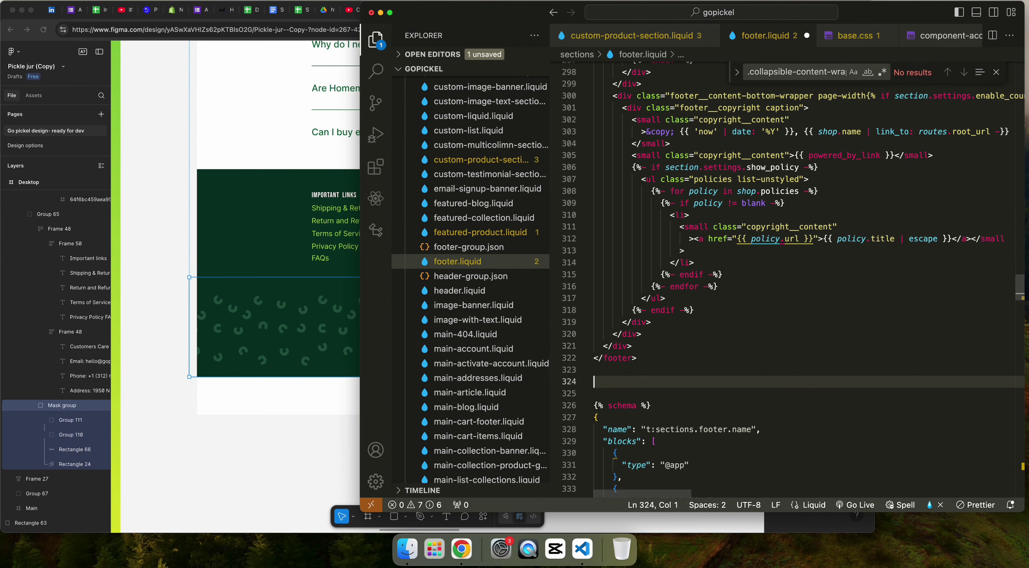
type("<img")
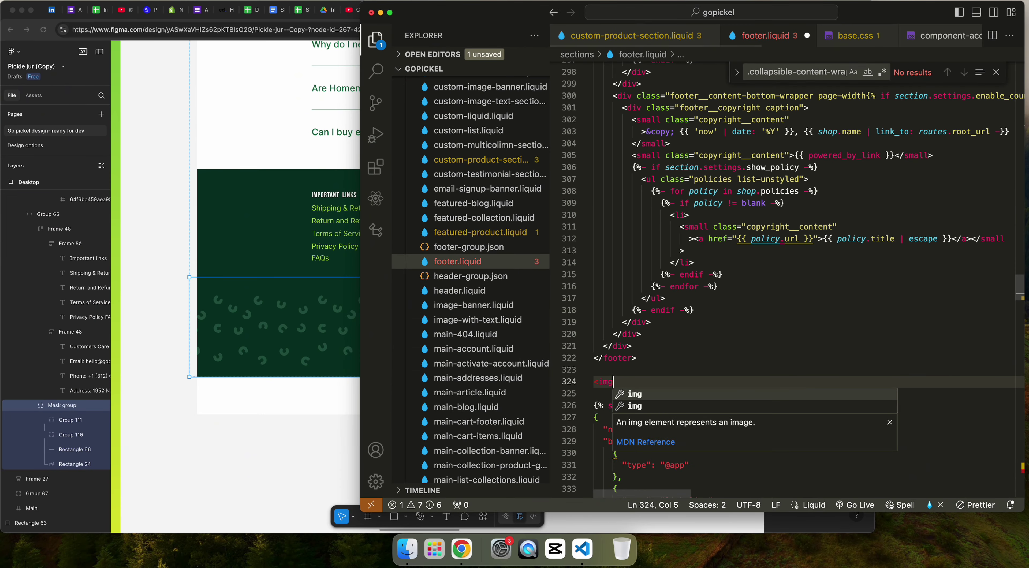
type(" src")
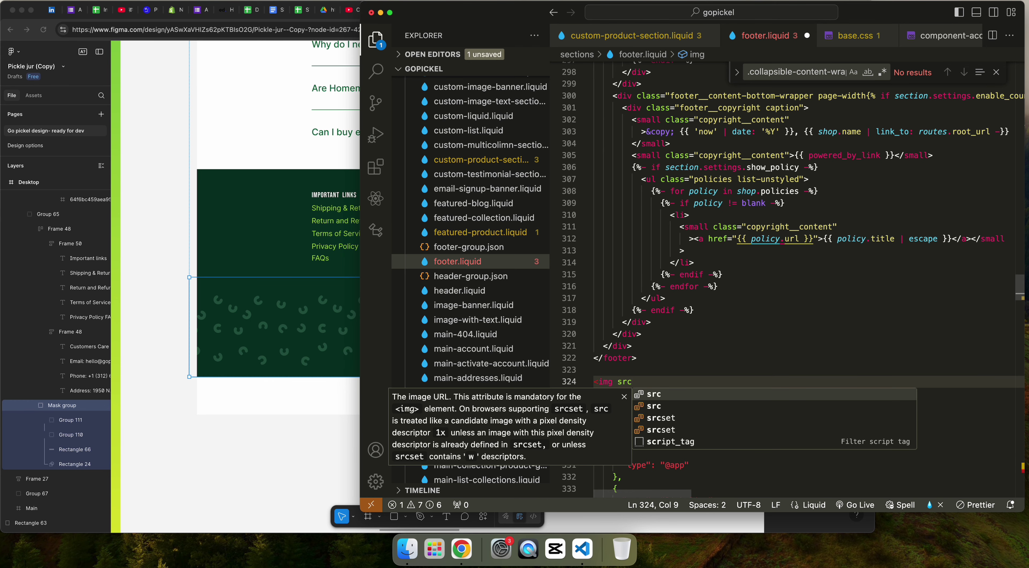
key("Return")
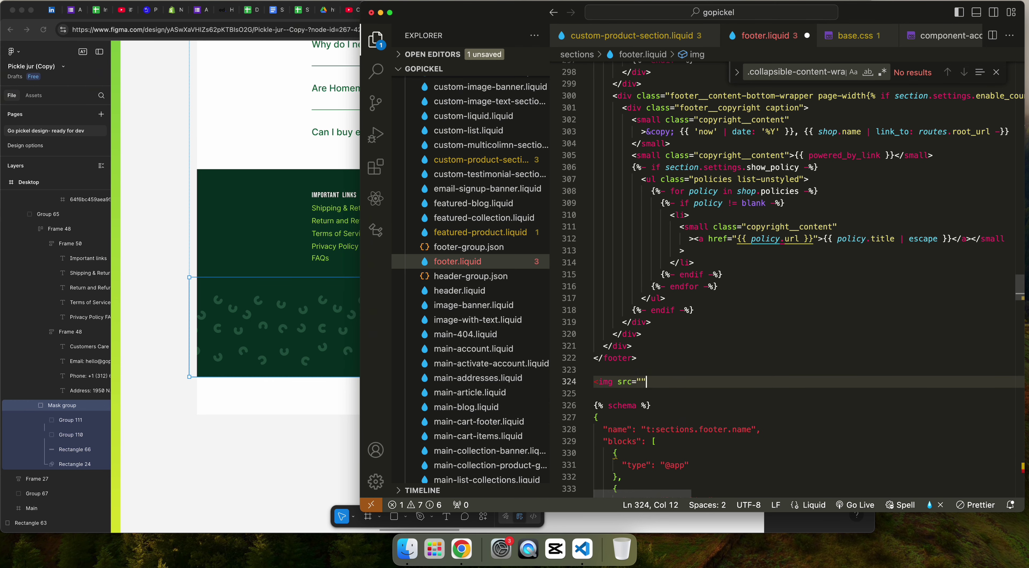
type("/>")
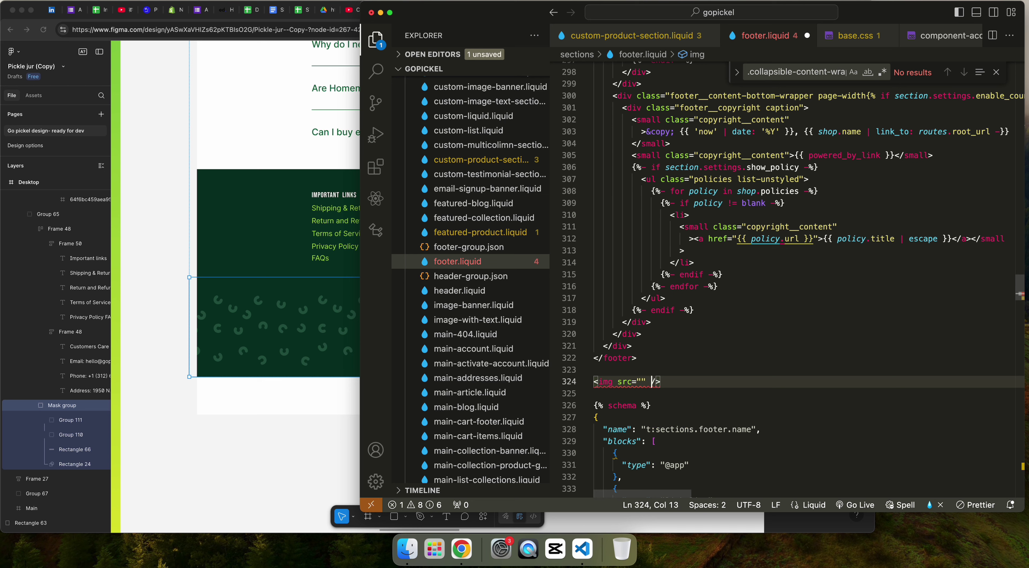
type("w")
key("Return")
type("100%")
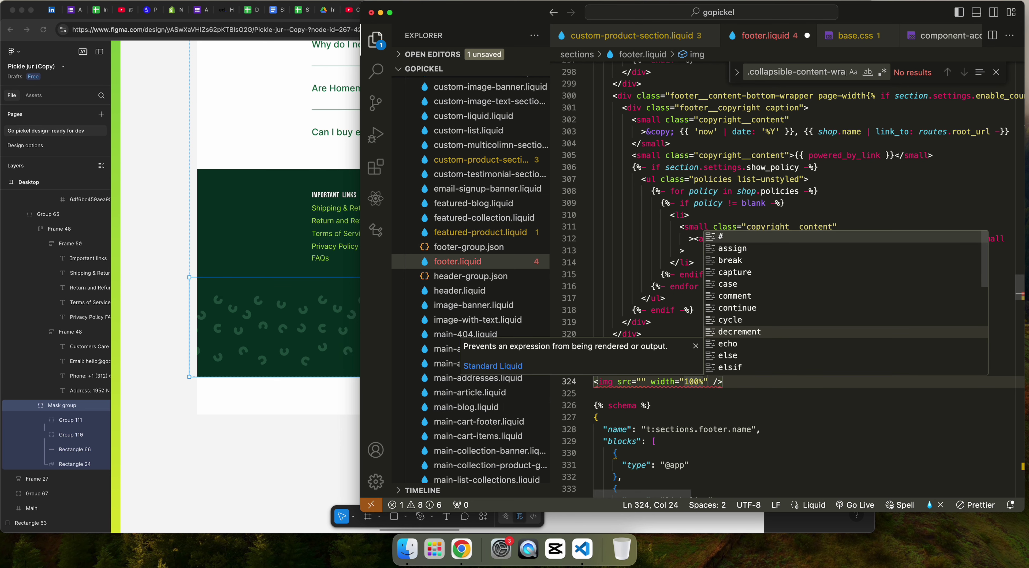
key("Right")
type("h")
key("Return")
type("1")
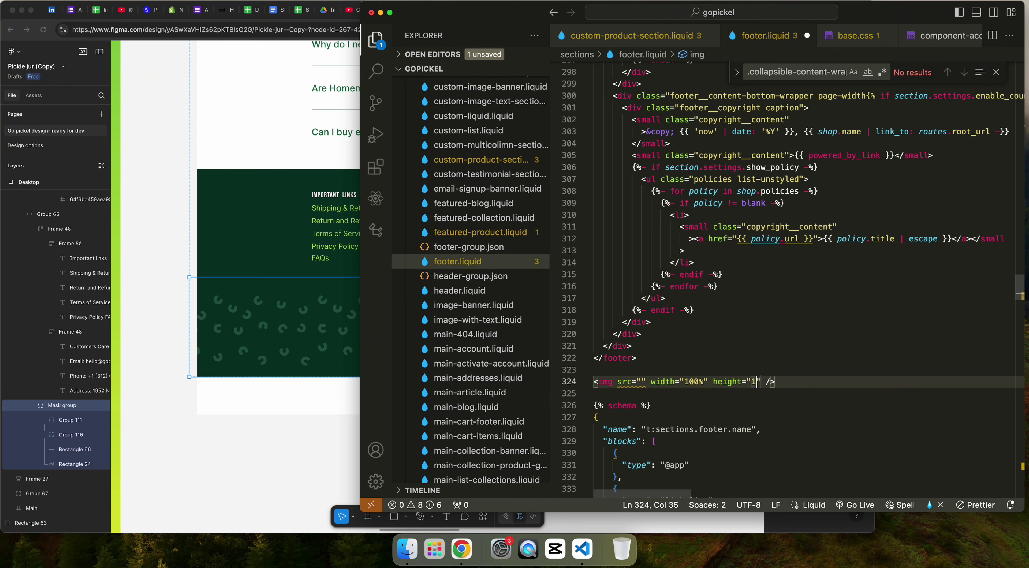
type("00%")
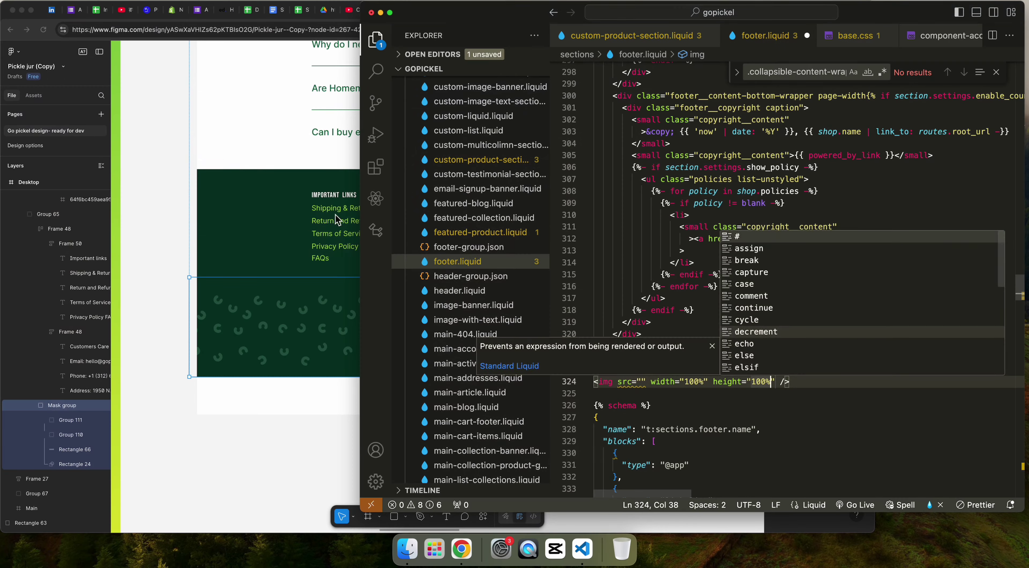
Step: Paste the Mask_group.svg file URL into the image src and save footer.liquid
key("Escape")
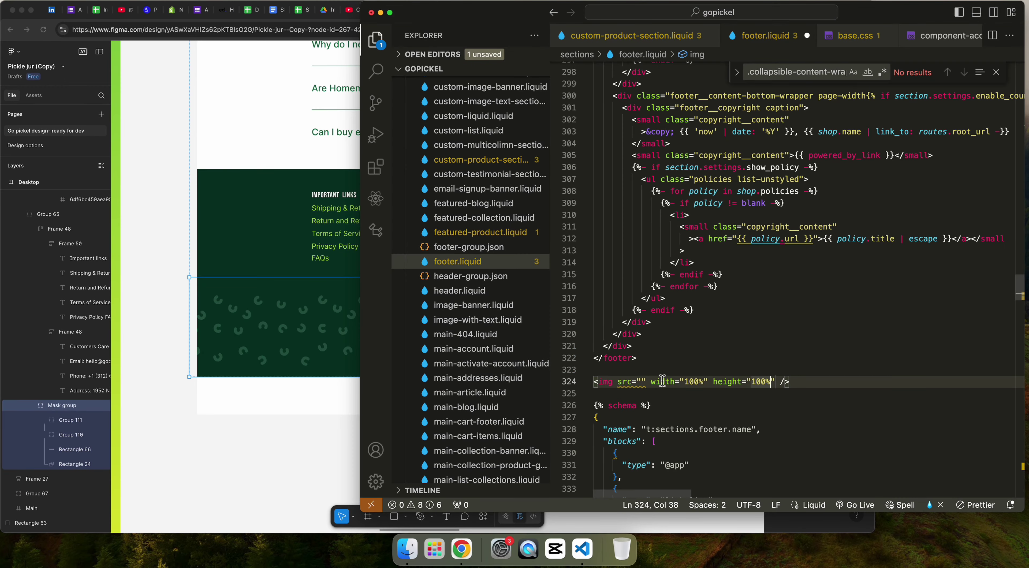
left_click(644, 382)
key("super+v")
key("super+s")
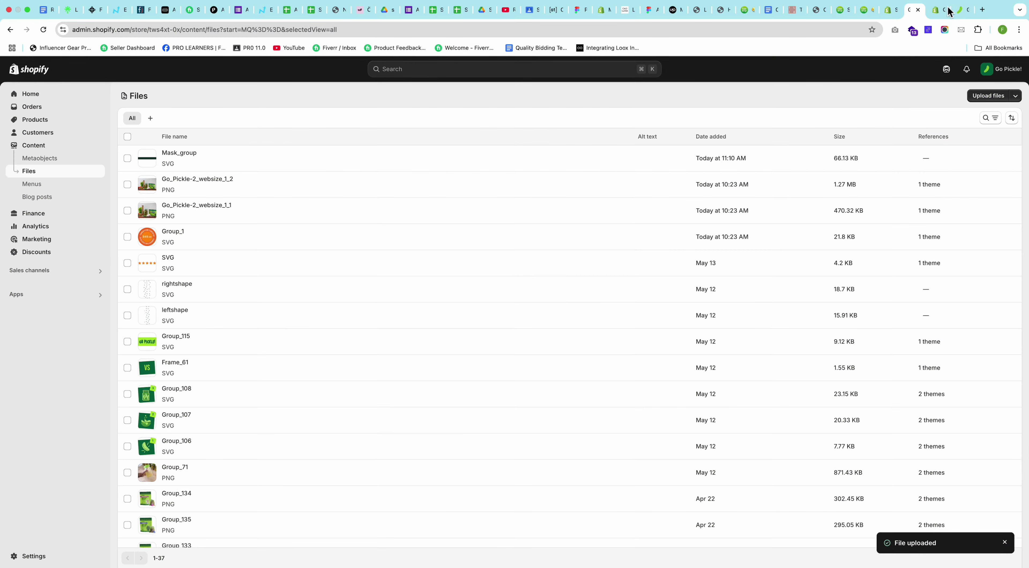
Step: Reload the storefront and scroll down to the new patterned band below the footer
left_click(960, 10)
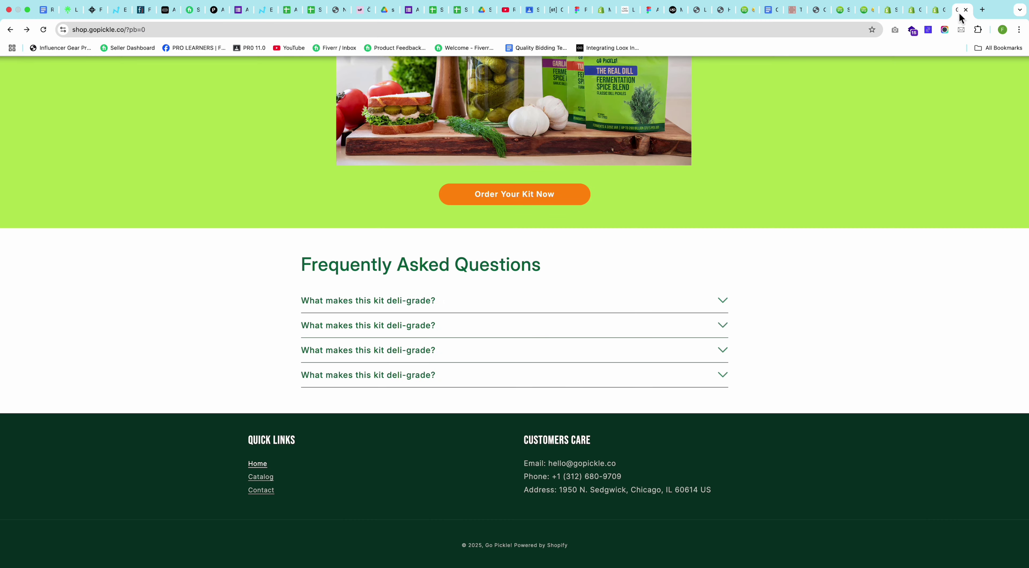
key("super+r")
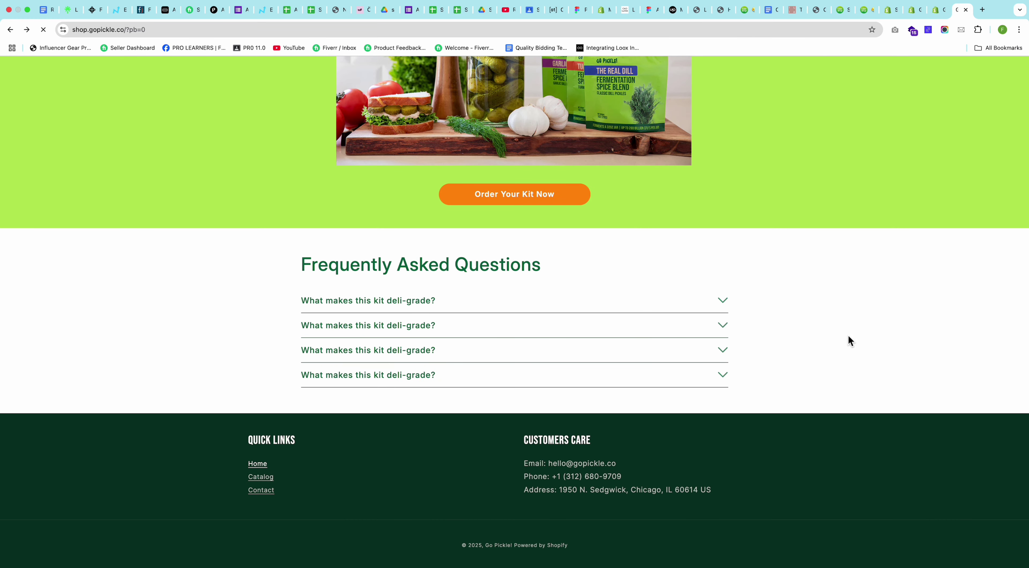
scroll(858, 336, "down", 8)
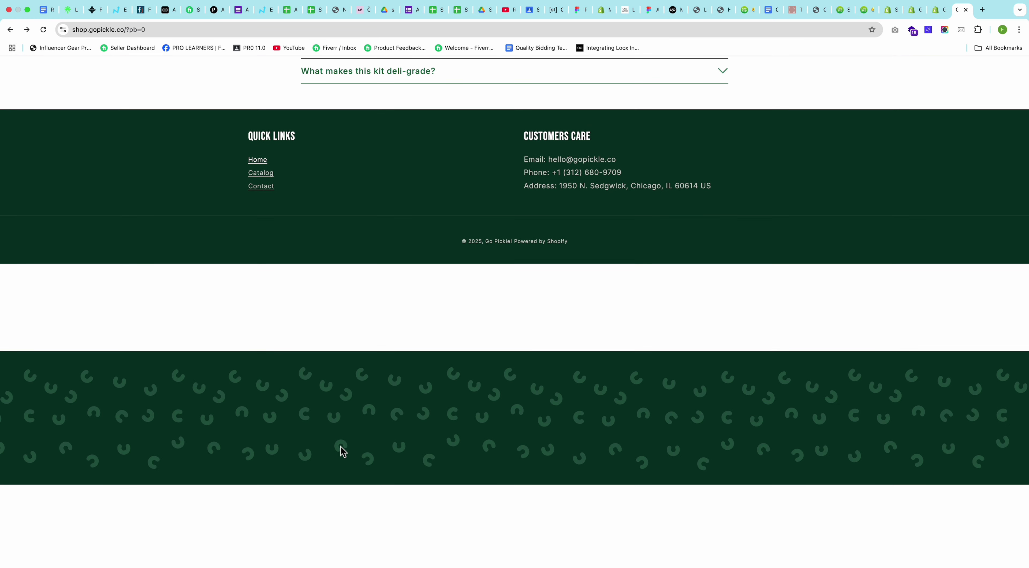
Step: Inspect the patterned footer image's markup in Chrome DevTools
right_click(287, 380)
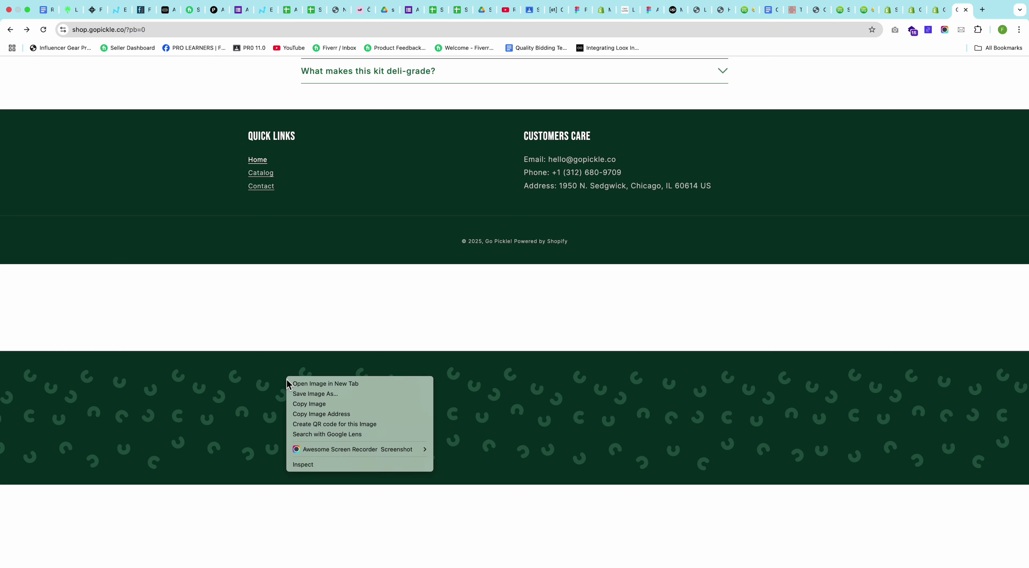
left_click(311, 466)
scroll(445, 247, "down", 4)
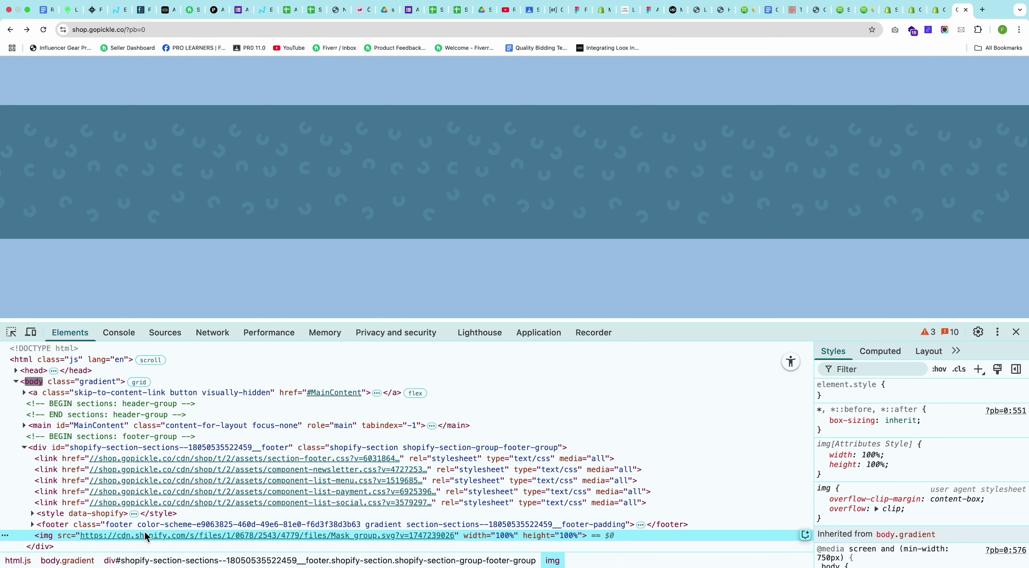
mouse_move(157, 541)
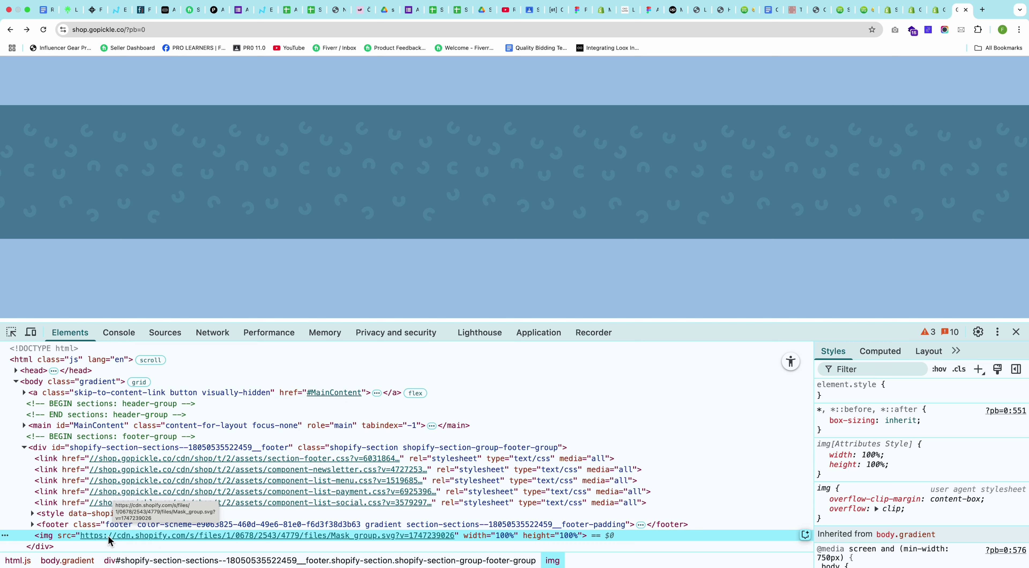
scroll(892, 179, "down", 5)
scroll(894, 181, "down", 2)
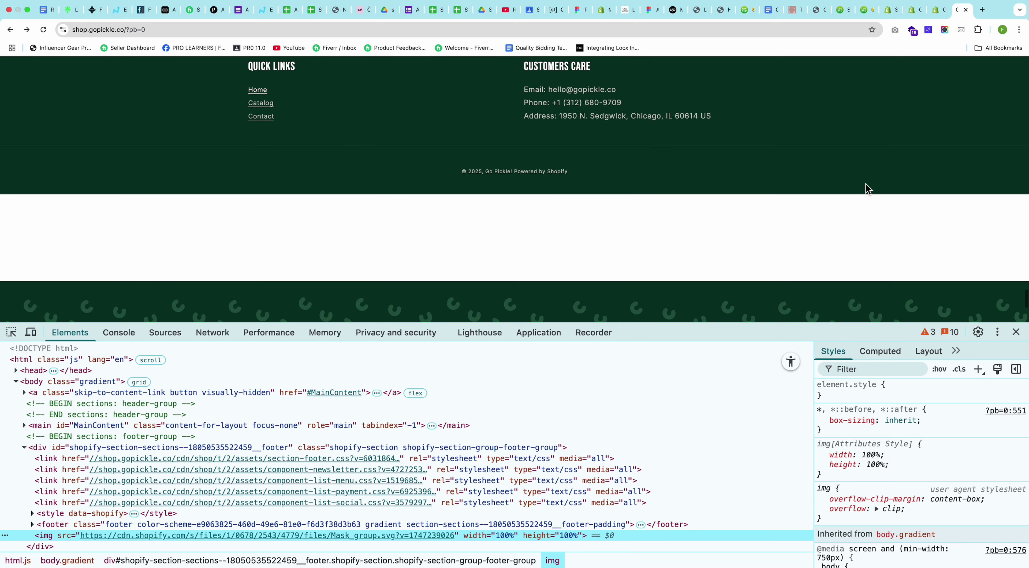
key("ctrl+shift+Tab")
key("ctrl+shift+Tab")
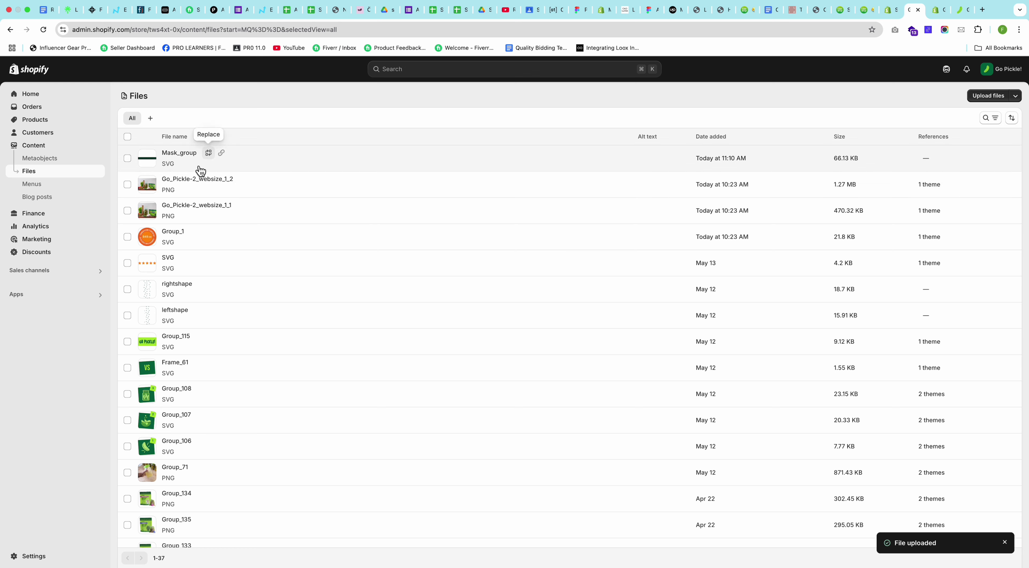
Step: Preview the Mask_group file and read its details: SVG, 66.13 kB, not referenced
left_click(174, 160)
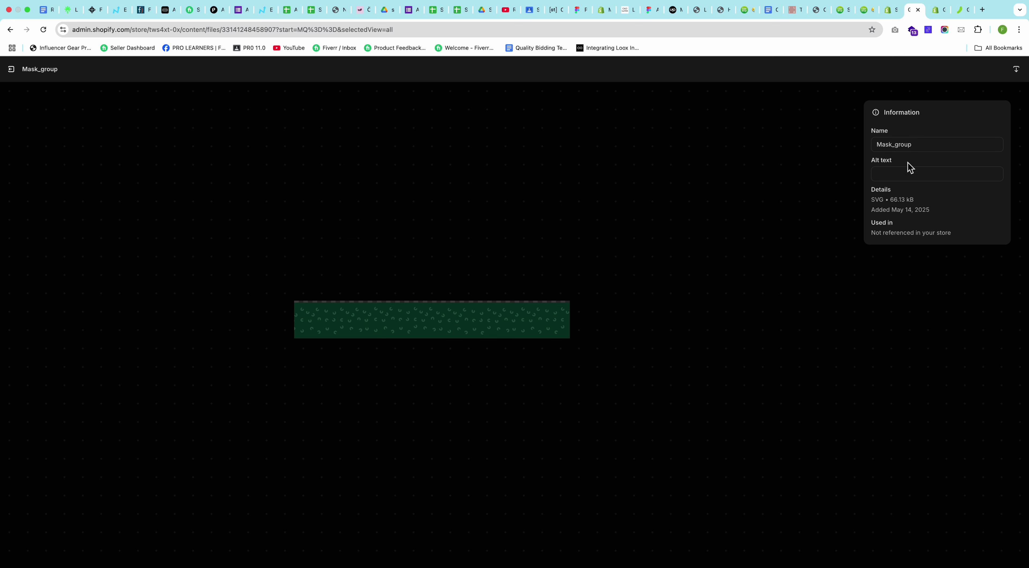
left_click(461, 314)
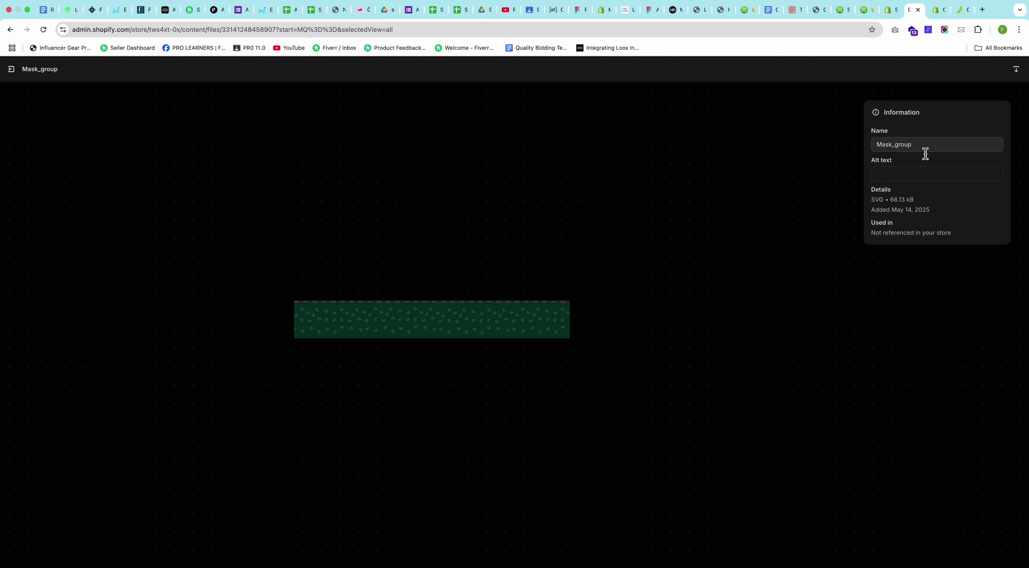
left_click(479, 296)
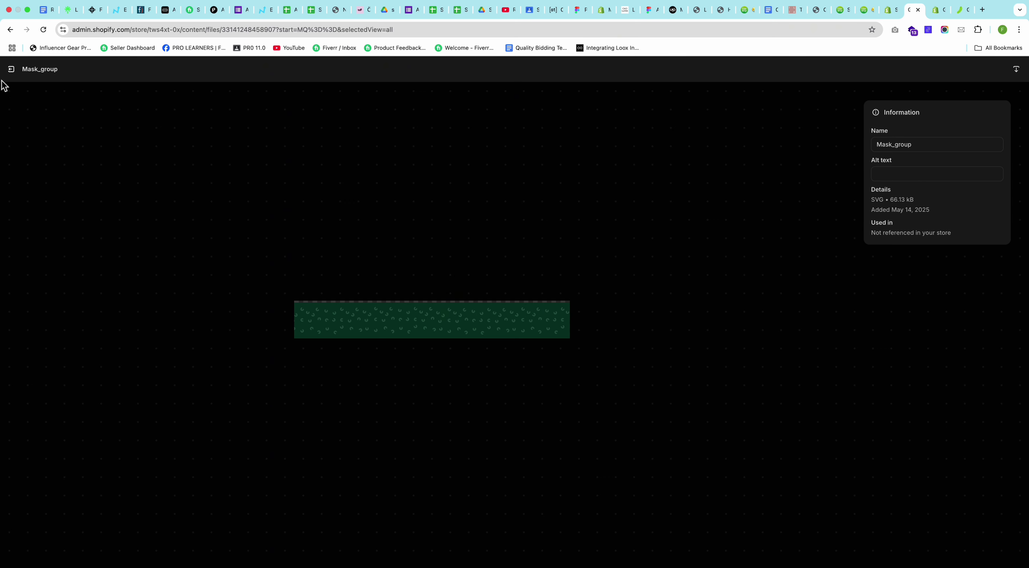
left_click(12, 69)
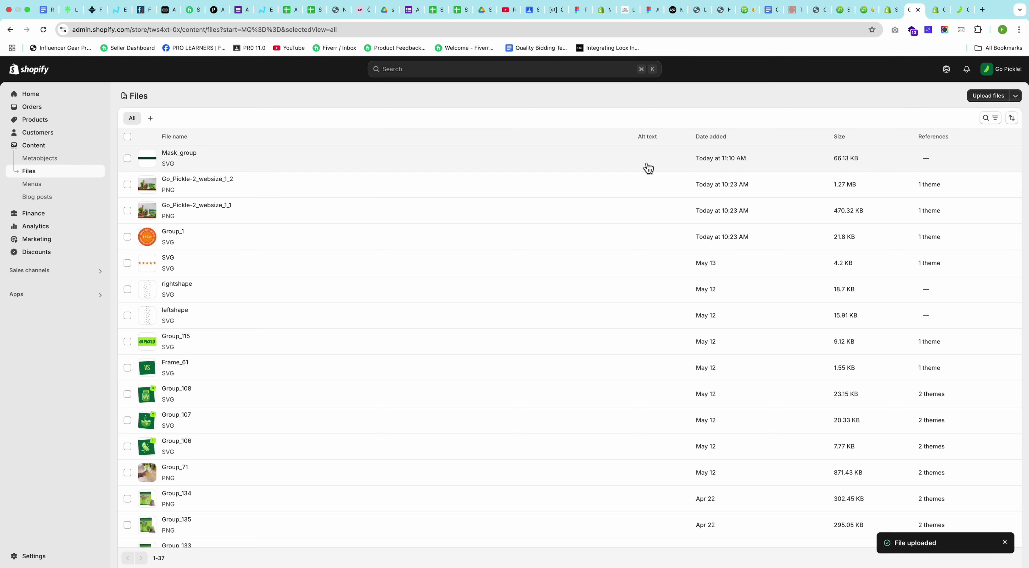
Step: Reopen the Mask_group preview, collapse and re-expand its information panel, then close it
left_click(127, 158)
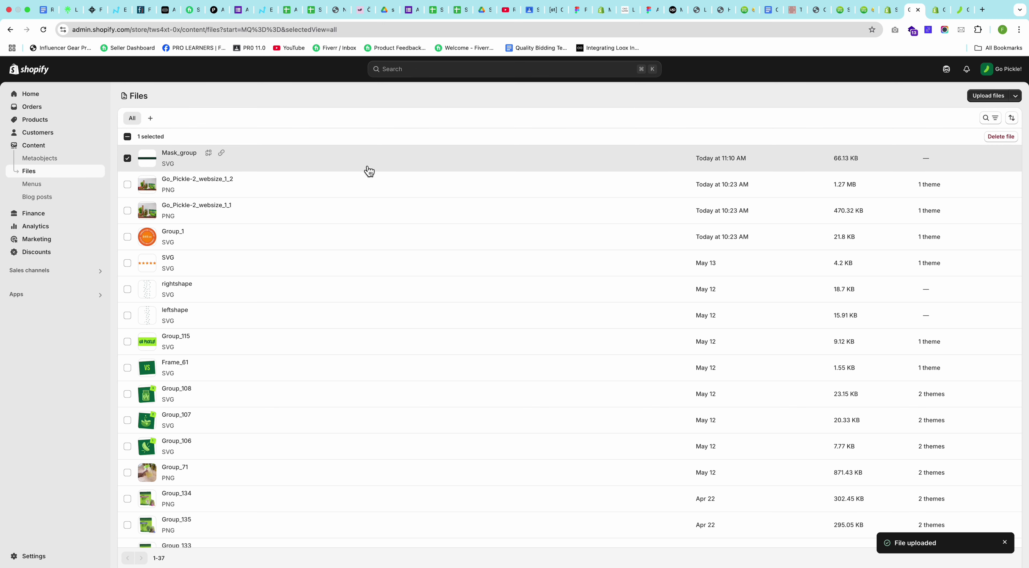
left_click(179, 161)
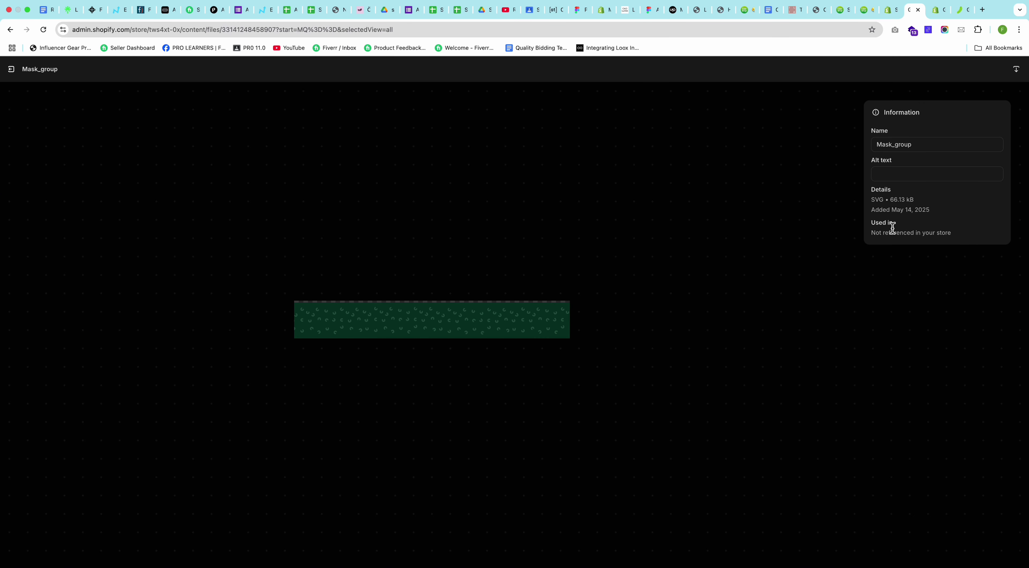
left_click(877, 116)
left_click(877, 116)
left_click(14, 72)
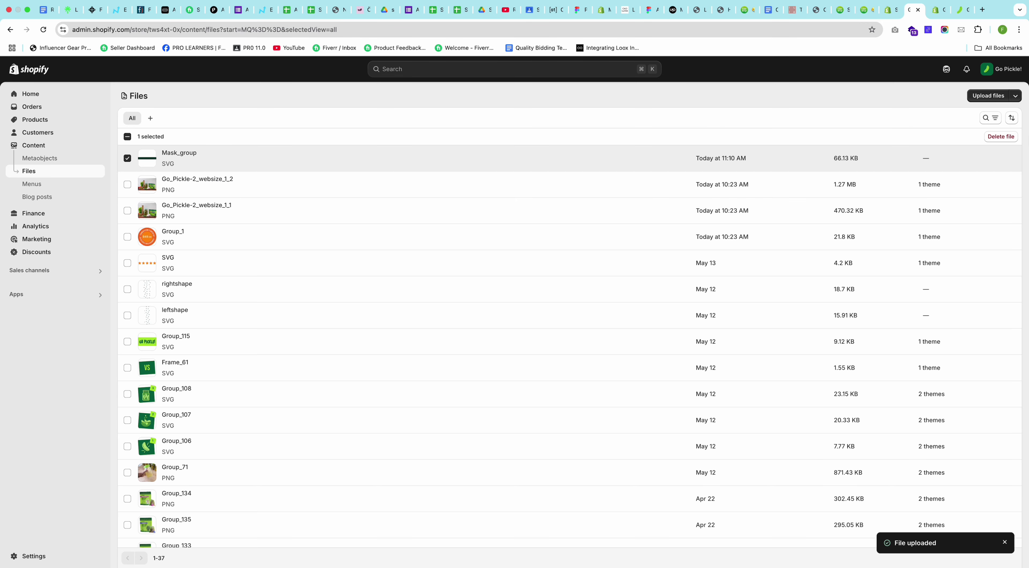
left_click(961, 9)
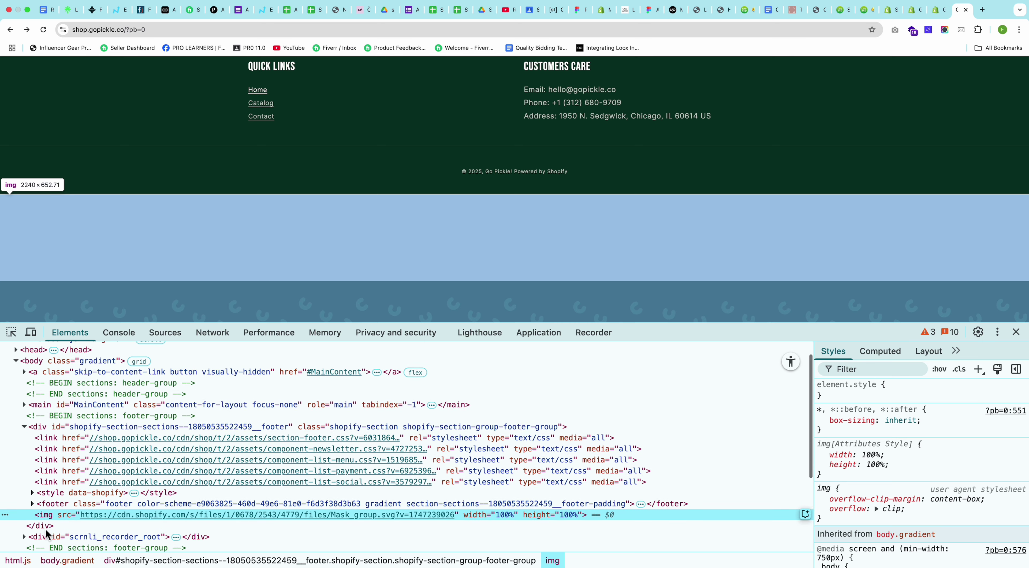
Step: Select the footer img element in DevTools and check its Mask_group.svg src link
scroll(45, 529, "down", 3)
left_click(42, 494)
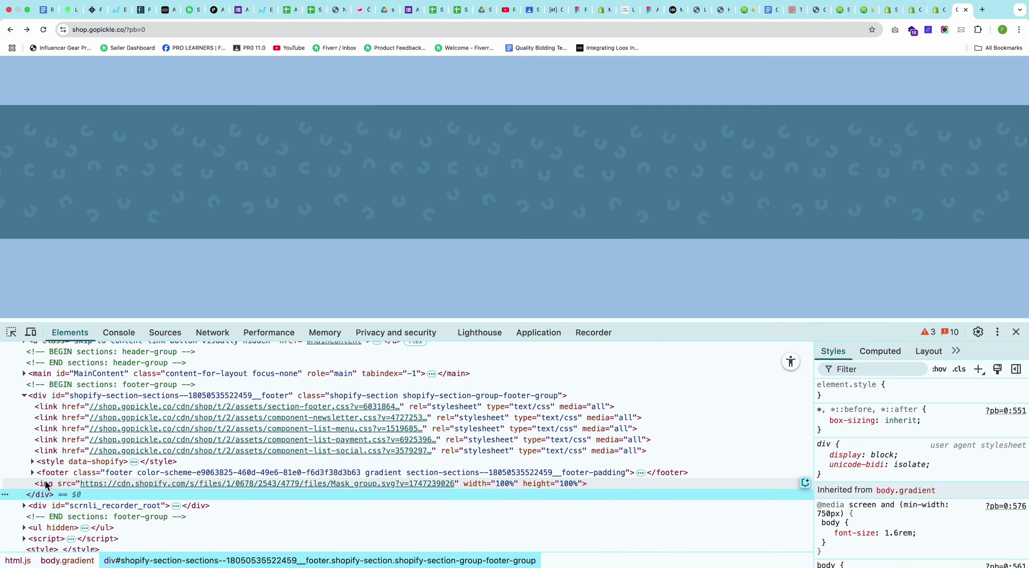
left_click(46, 484)
mouse_move(146, 482)
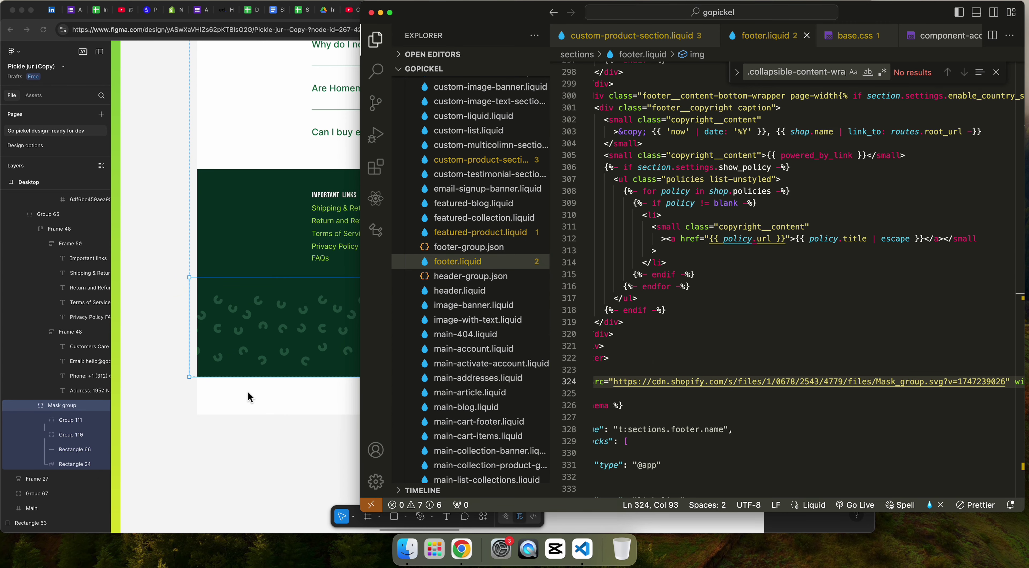
Step: In Figma, inspect the Mask group's layers: Group 111, Group 110, Rectangle 66 and Rectangle 24
left_click(70, 426)
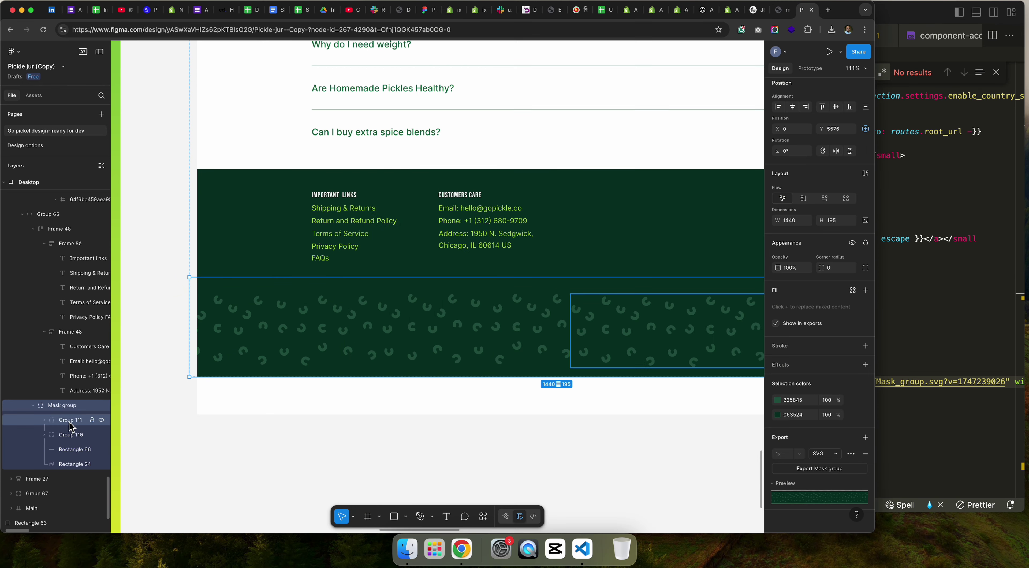
left_click(69, 422)
left_click(72, 437)
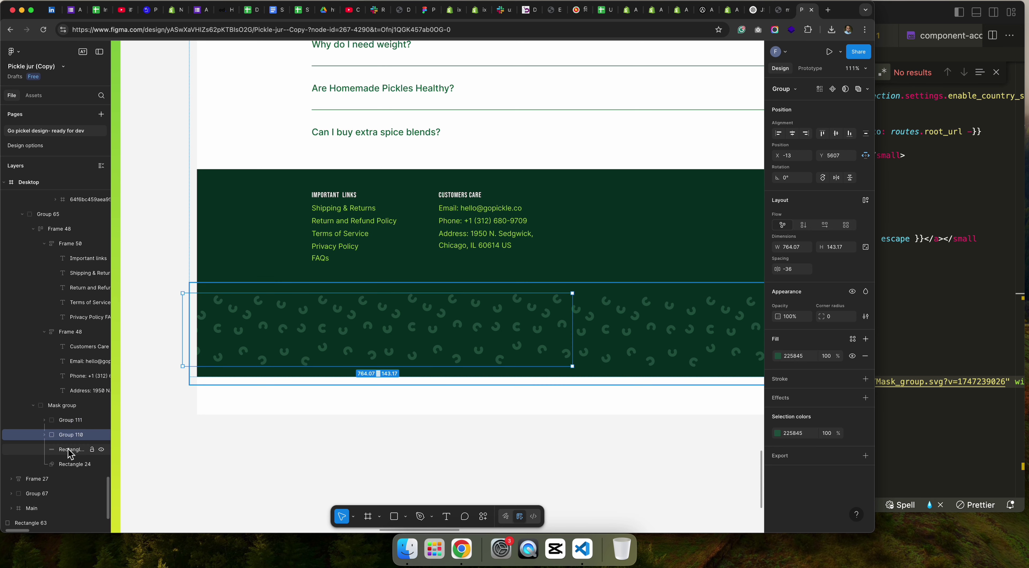
left_click(68, 420, "shift")
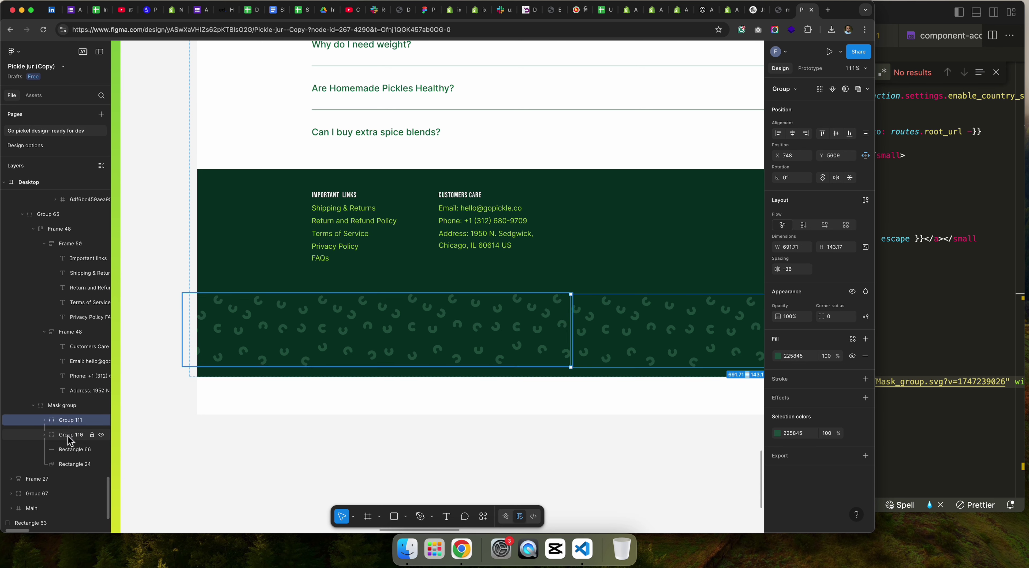
left_click(70, 450)
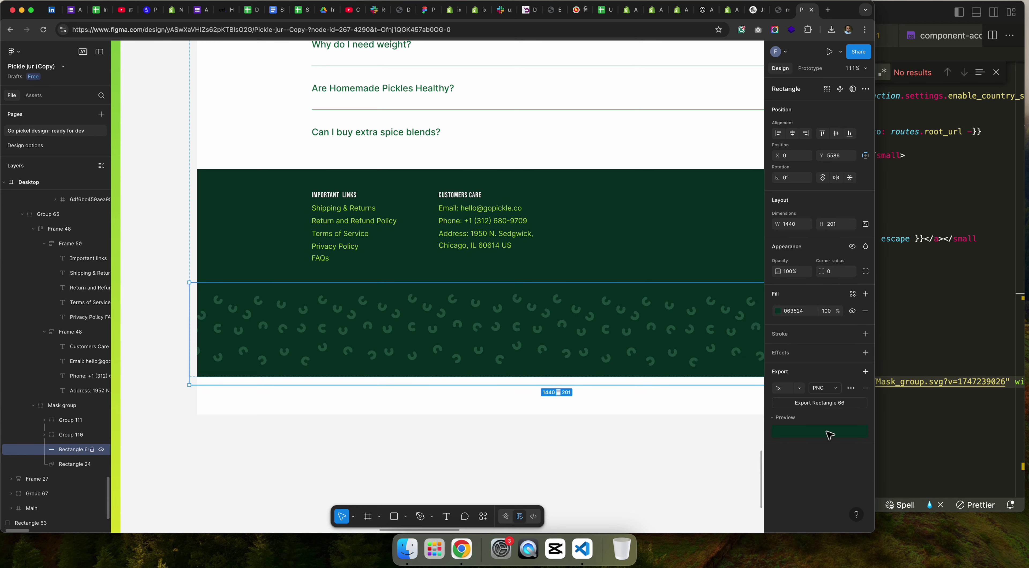
left_click(64, 466)
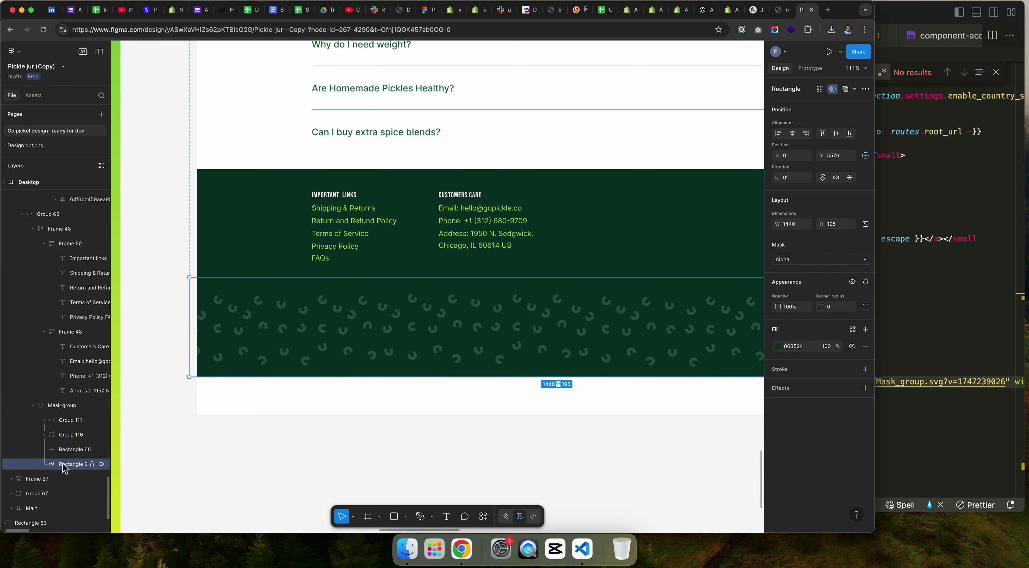
left_click(67, 408)
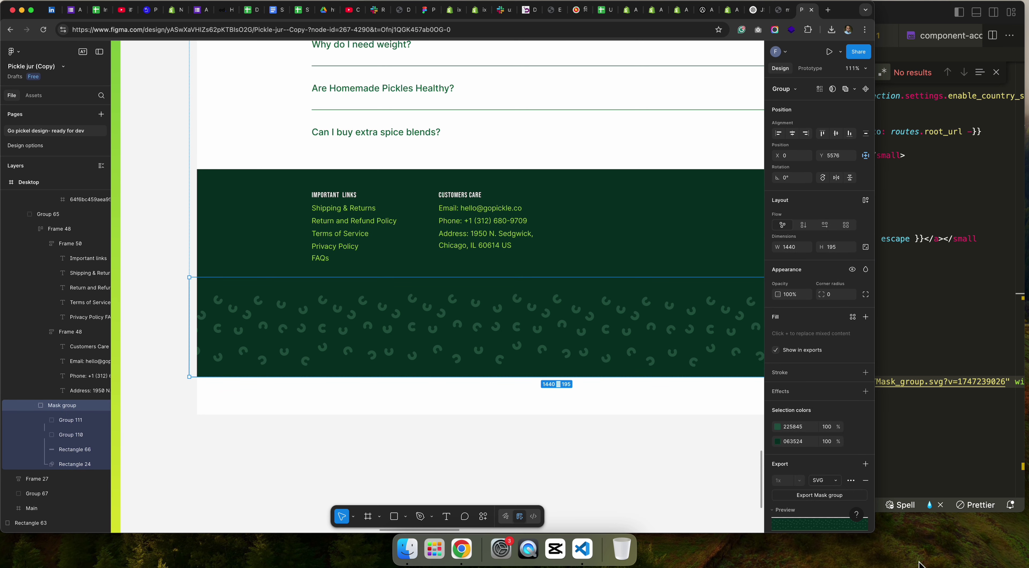
Step: Group the two pattern groups, Group 111 and Group 110, into a new Group 141
left_click(71, 421)
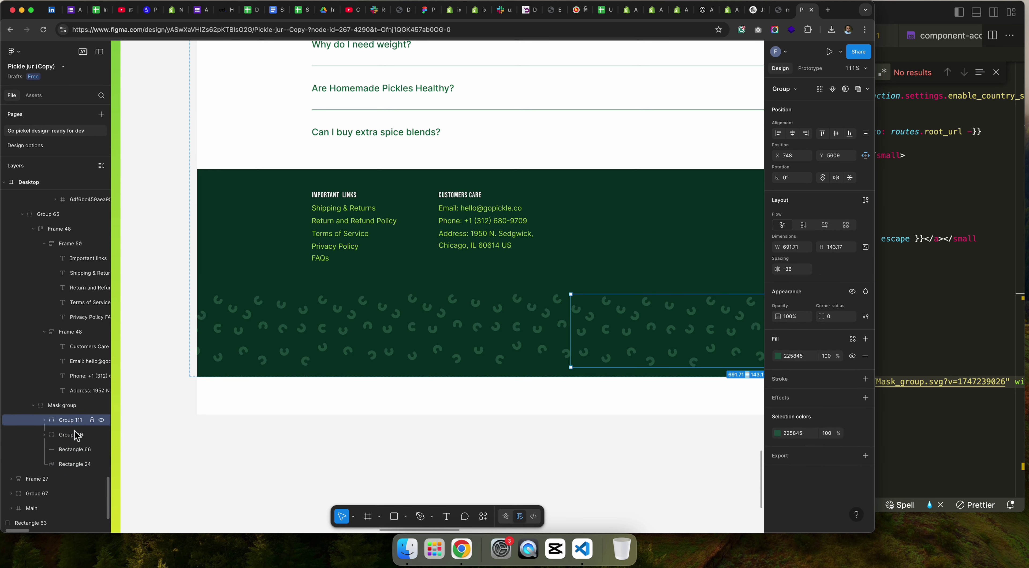
left_click(68, 436, "shift")
right_click(71, 440)
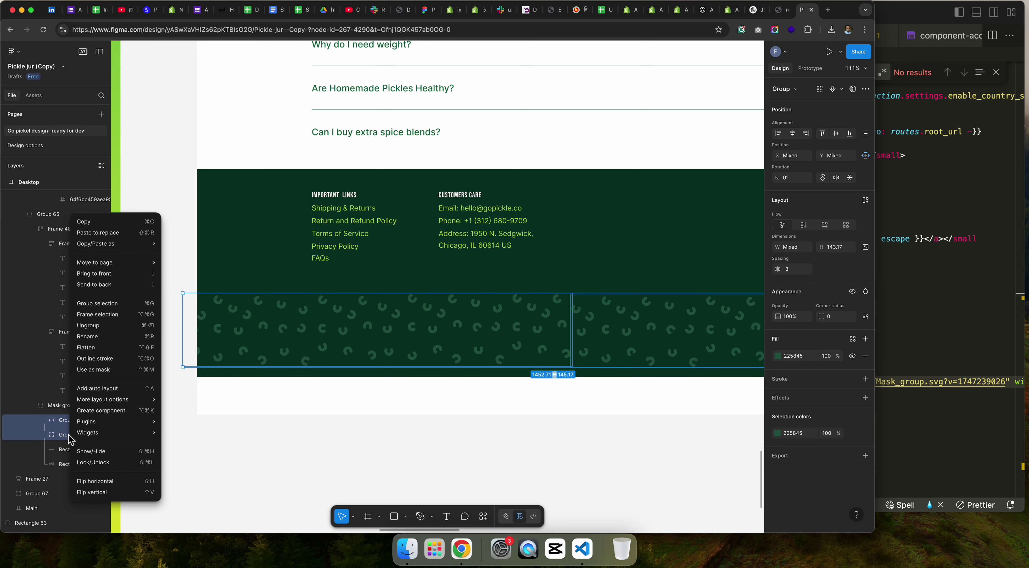
left_click(101, 304)
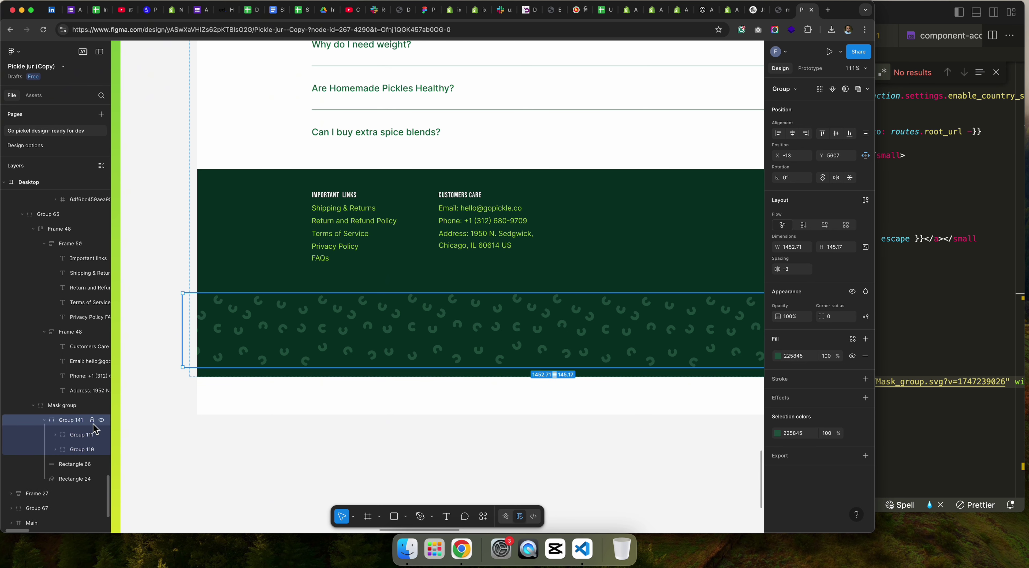
left_click(102, 420)
left_click(101, 420)
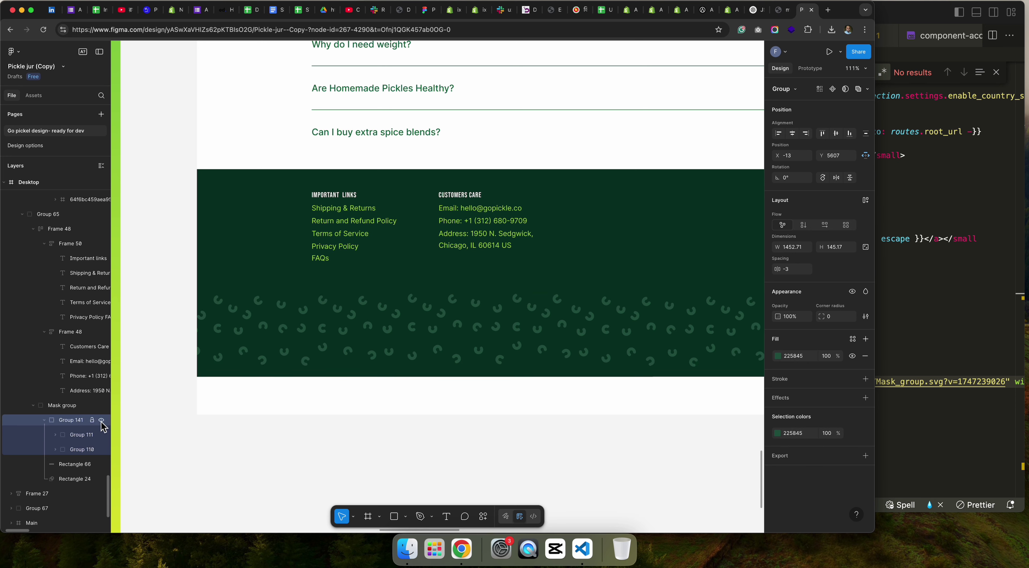
Step: Add an SVG export setting to Group 141 and export it
left_click(828, 457)
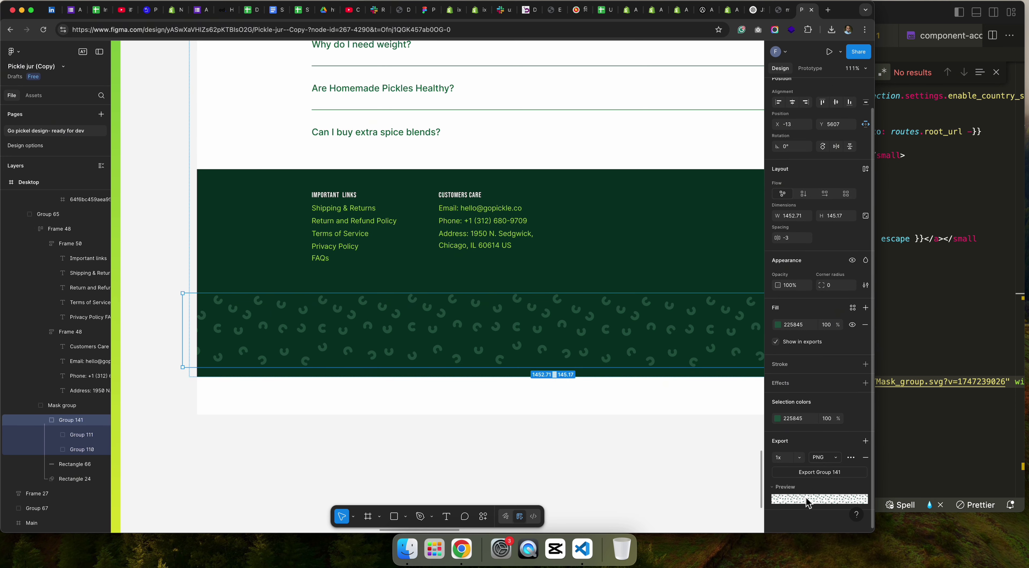
left_click(827, 459)
left_click(822, 481)
left_click(815, 473)
key("super+Tab")
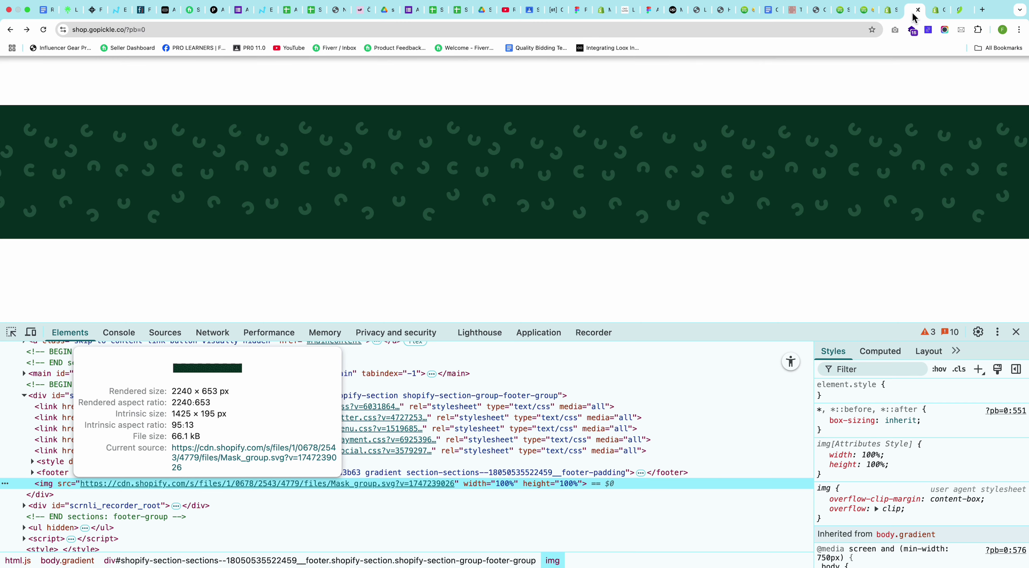
Step: Upload the exported Group 141.svg to the Shopify Files page
left_click(918, 11)
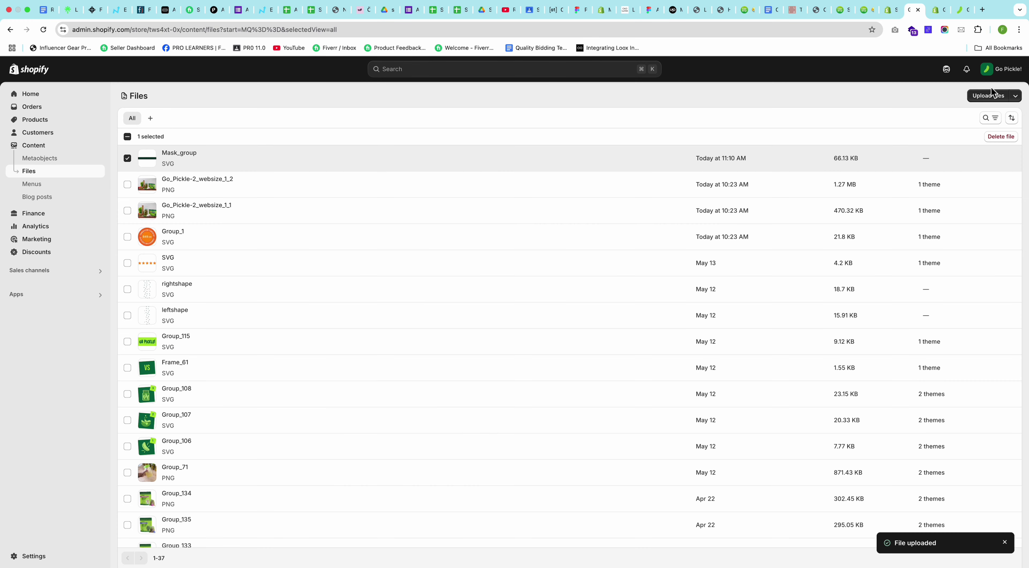
left_click(990, 96)
double_click(266, 122)
left_click(962, 12)
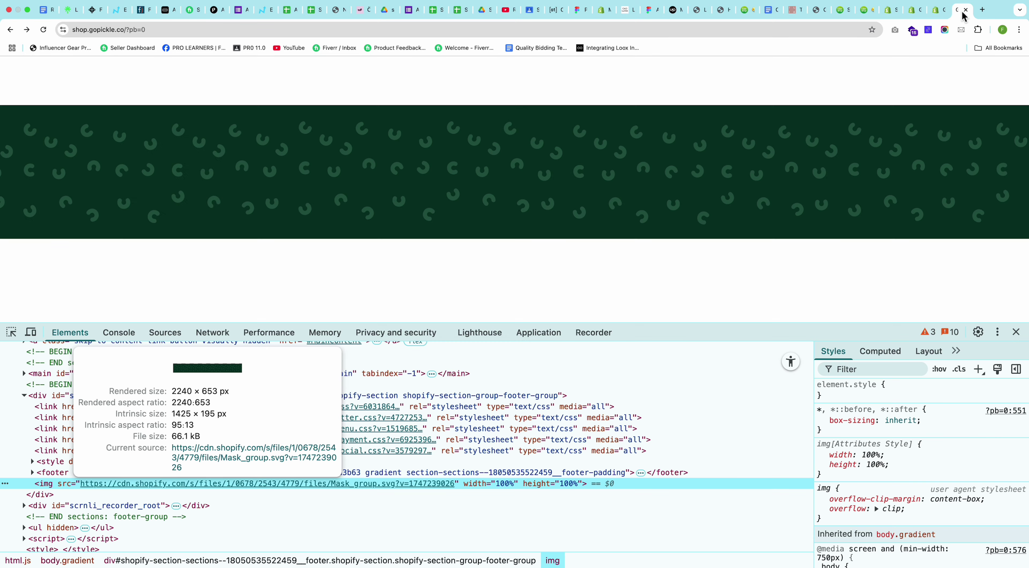
key("super+Tab")
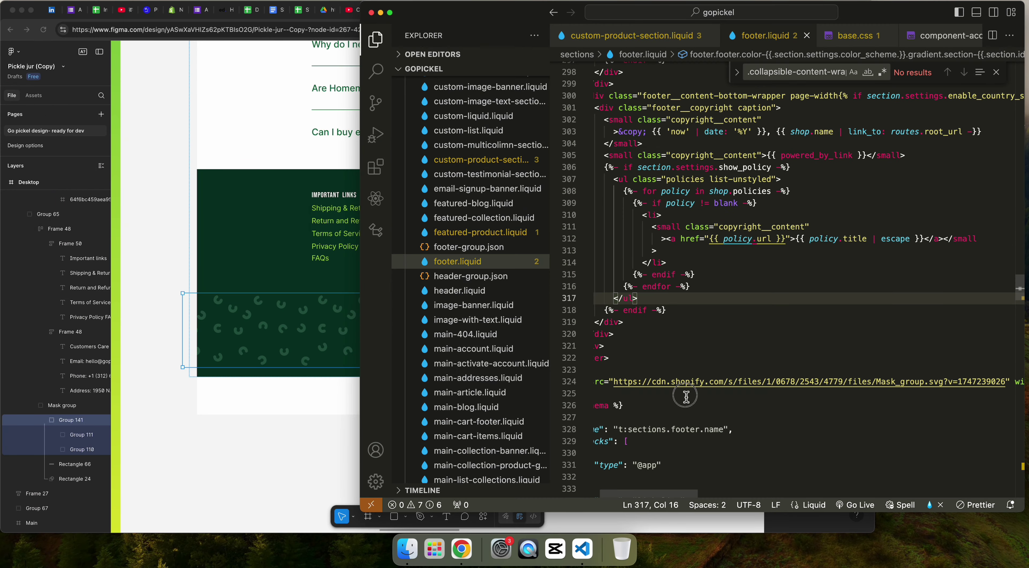
Step: Wrap the footer's img tag inside a new div using the div abbreviation
left_click(686, 396)
left_click_drag(615, 395, 584, 378)
key("ctrl+c")
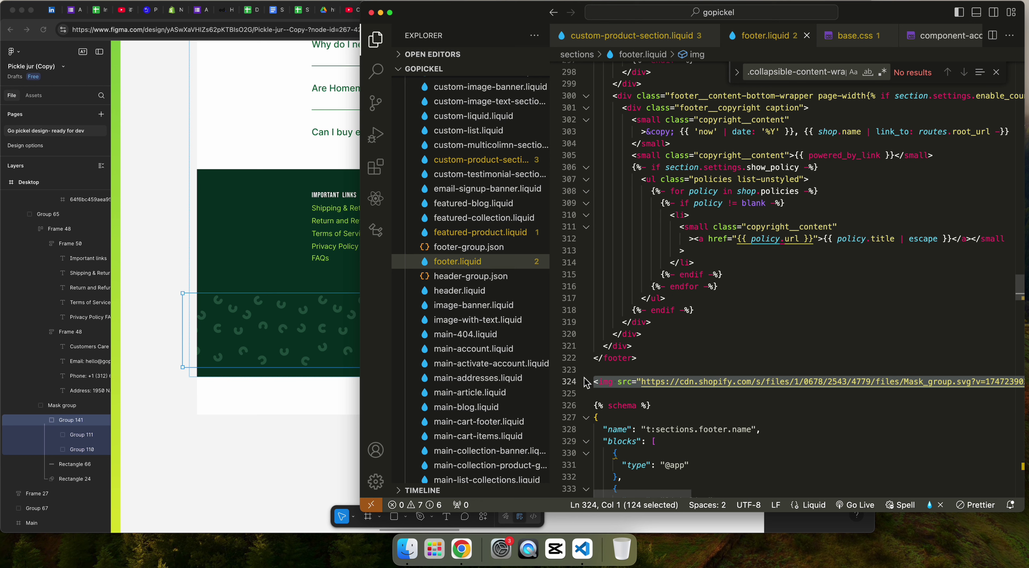
key("BackSpace")
type("div")
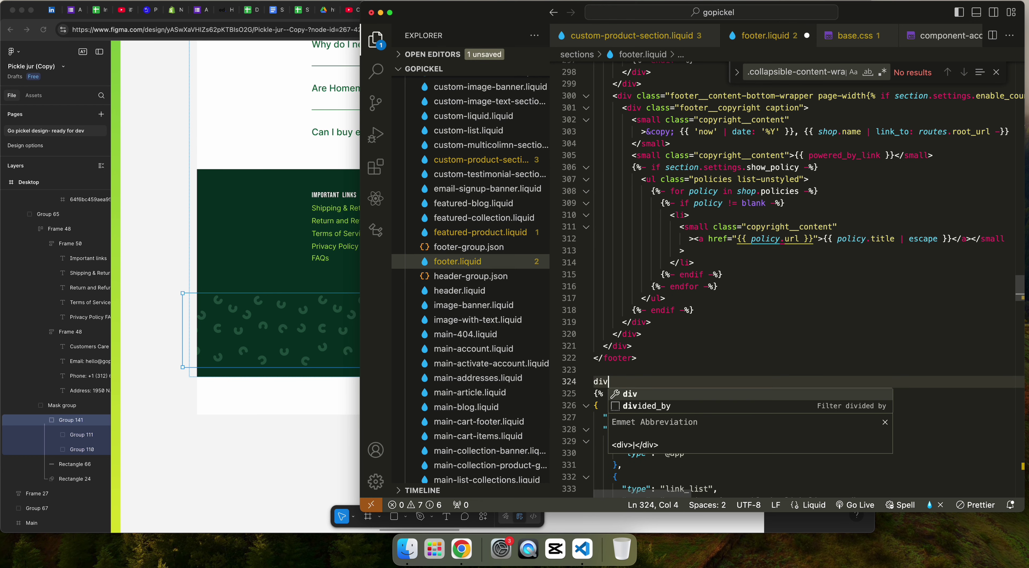
key("Tab")
key("Return")
key("ctrl+v")
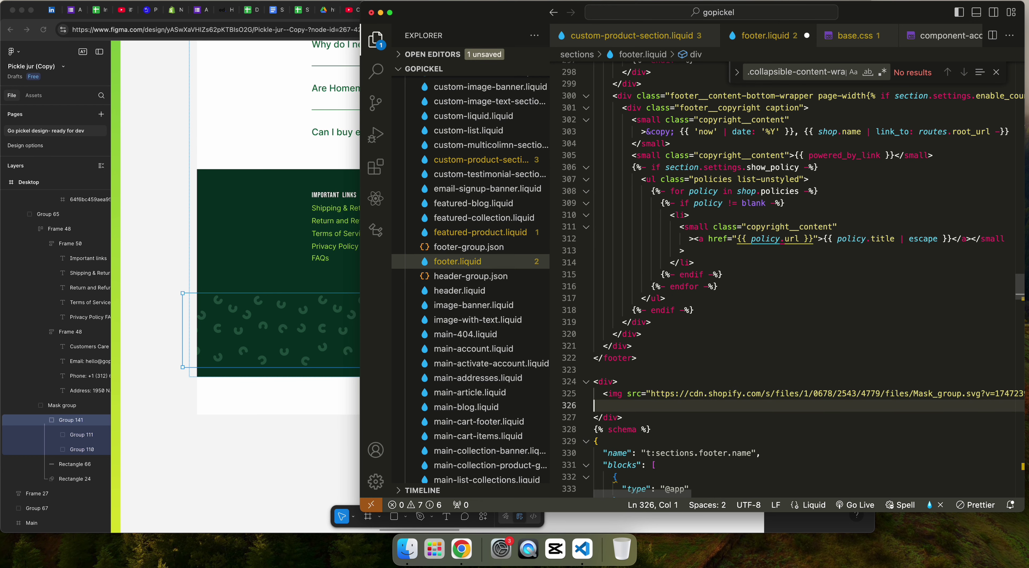
Step: Give the div style background-color #063524, copied from Figma's Rectangle 66 fill
left_click(618, 382)
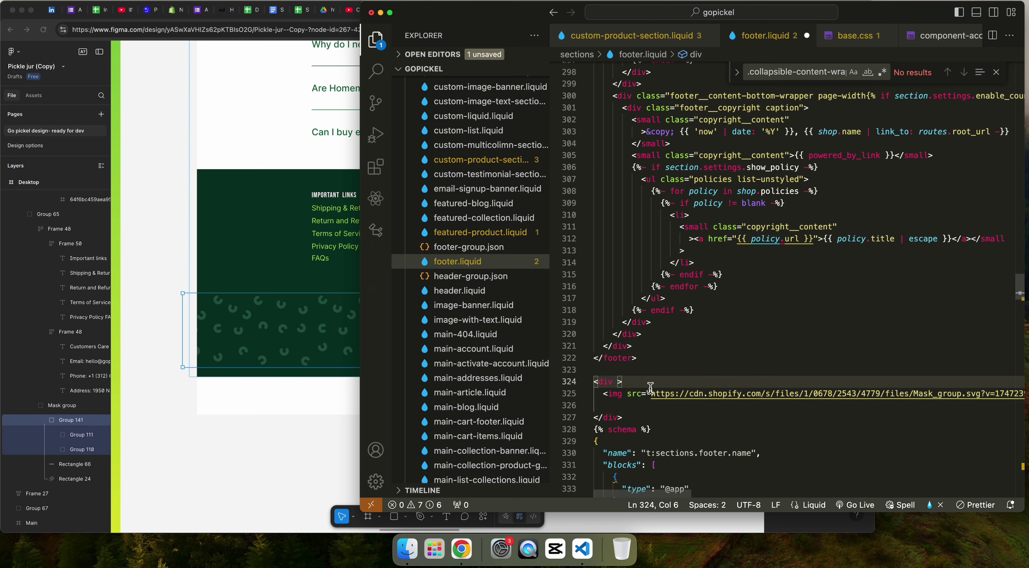
type("style=\"")
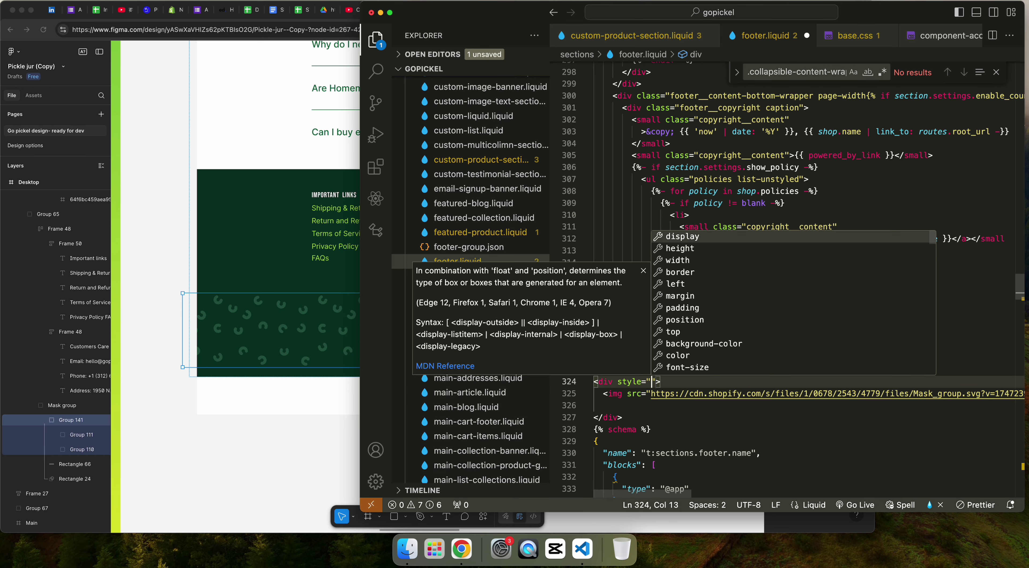
type("back")
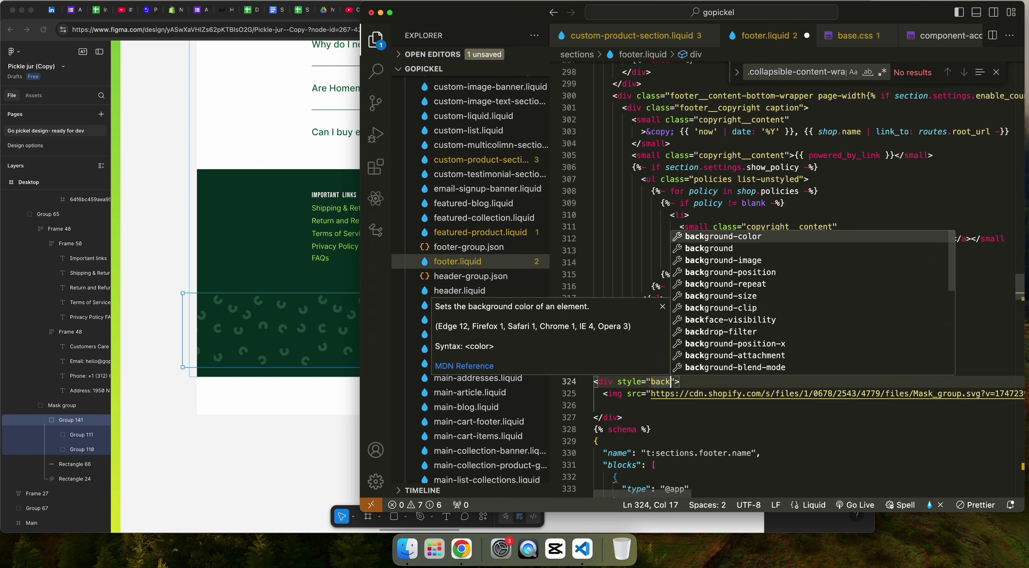
key("Return")
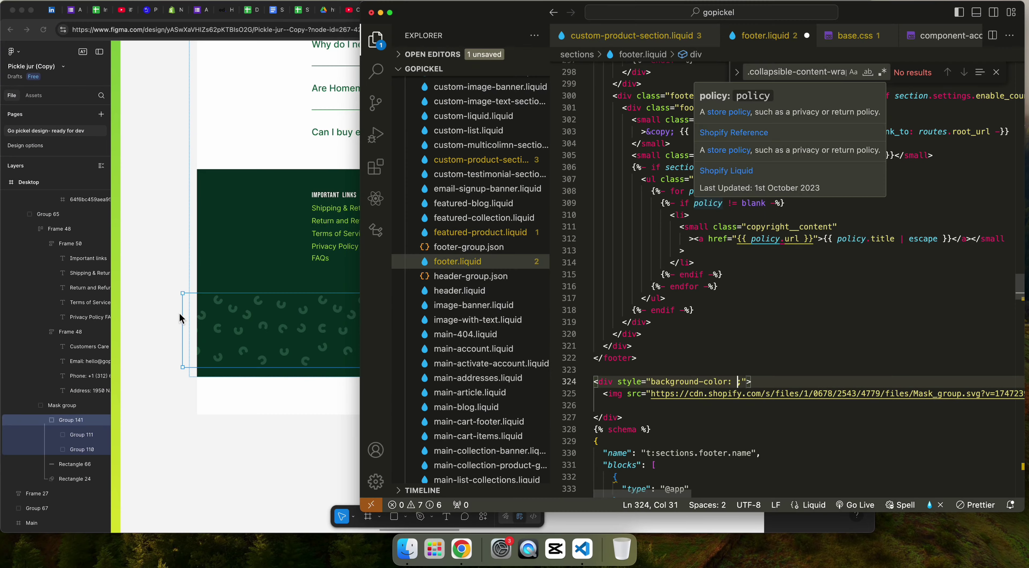
left_click(221, 345)
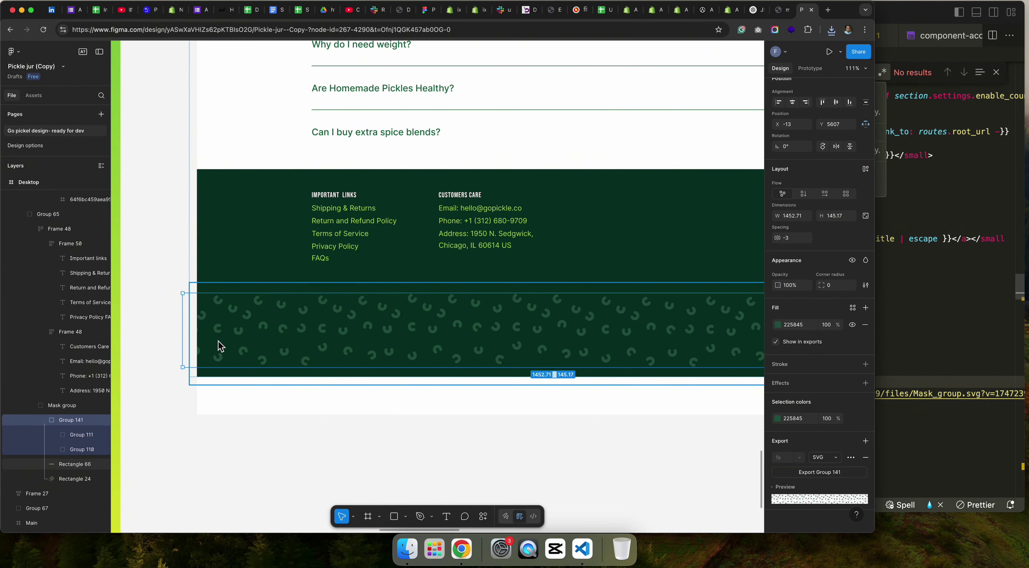
left_click(215, 374)
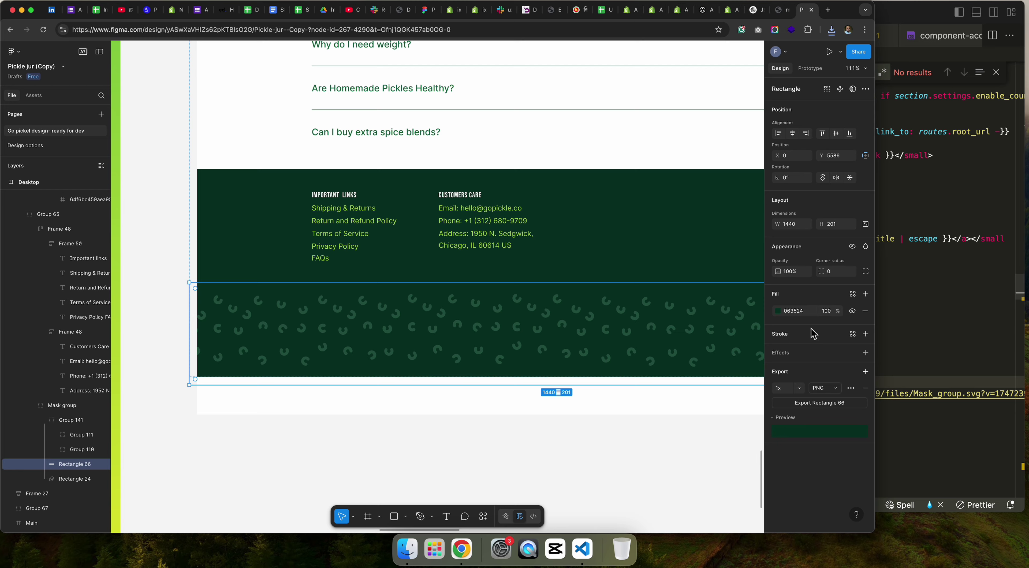
left_click(794, 311)
key("super+c")
key("super+Tab")
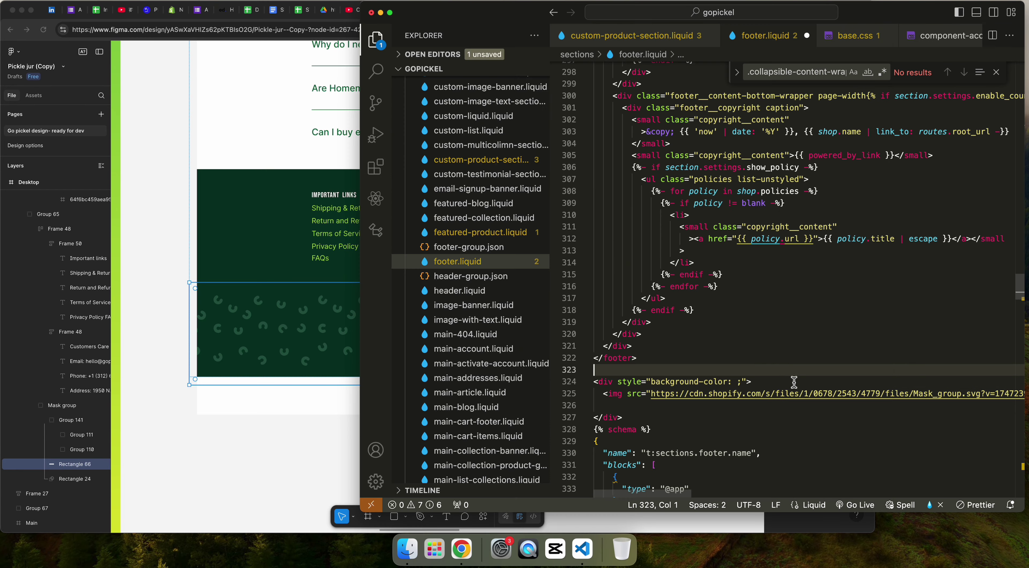
left_click(737, 382)
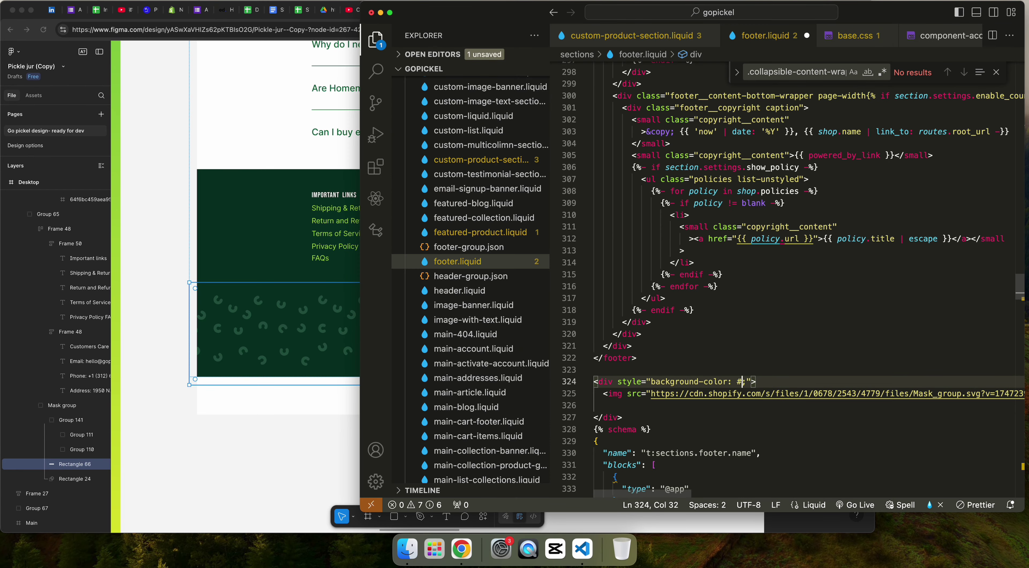
key("super+v")
Step: Replace the img src Mask_group URL with the uploaded Group_141.svg URL
key("super+Tab")
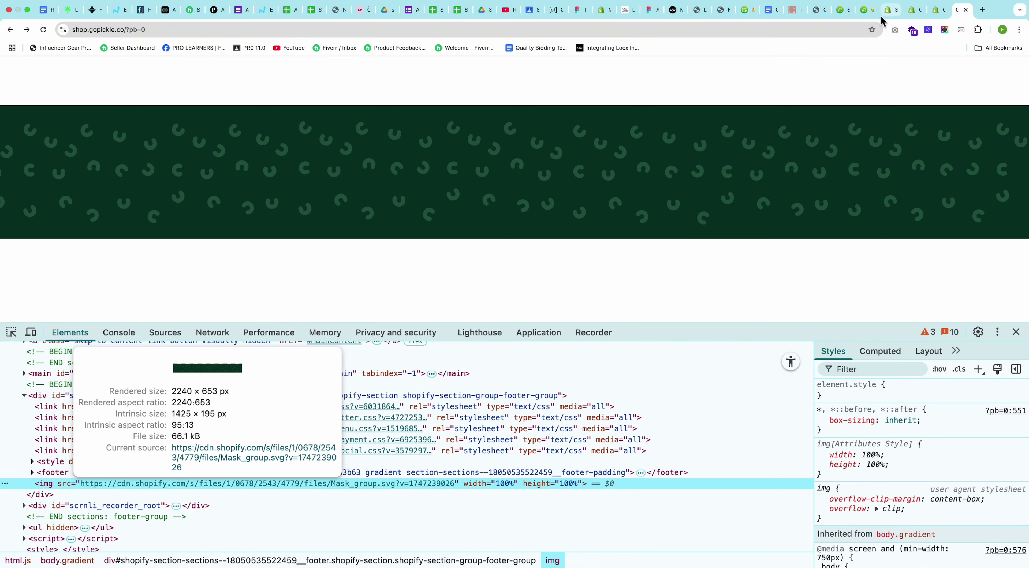
left_click(889, 9)
left_click(912, 10)
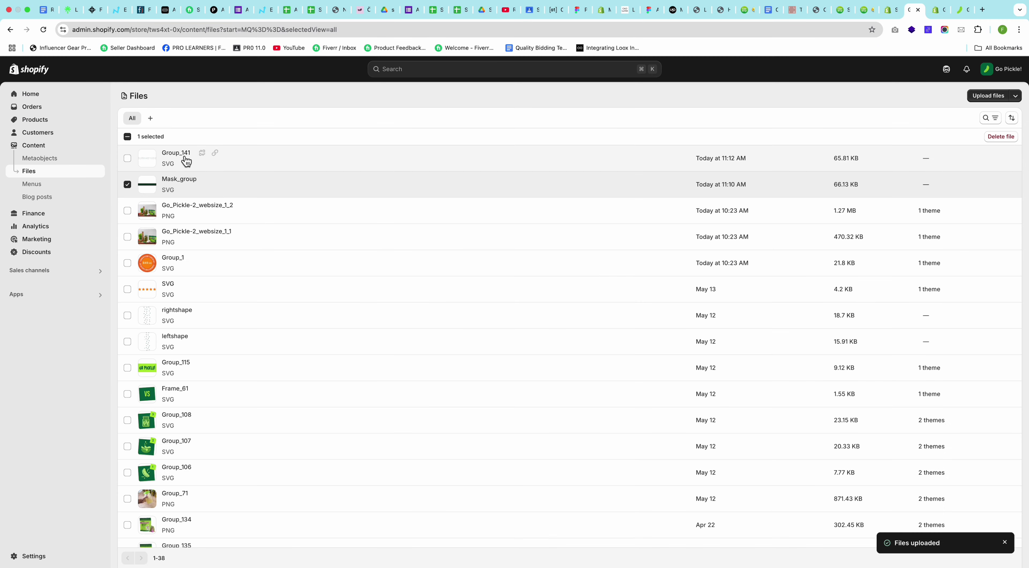
key("super+Tab")
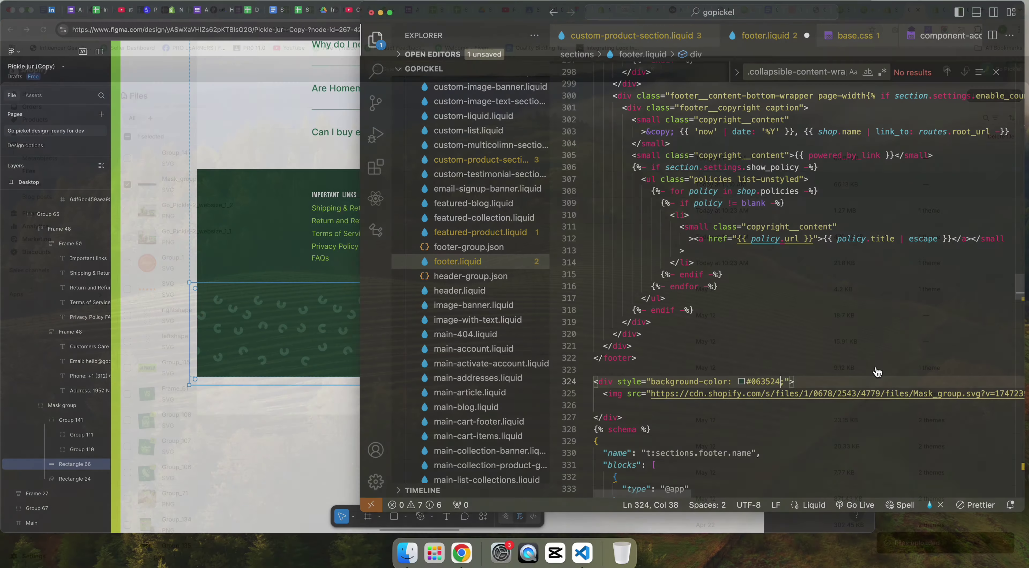
left_click_drag(651, 396, 1011, 393)
key("BackSpace")
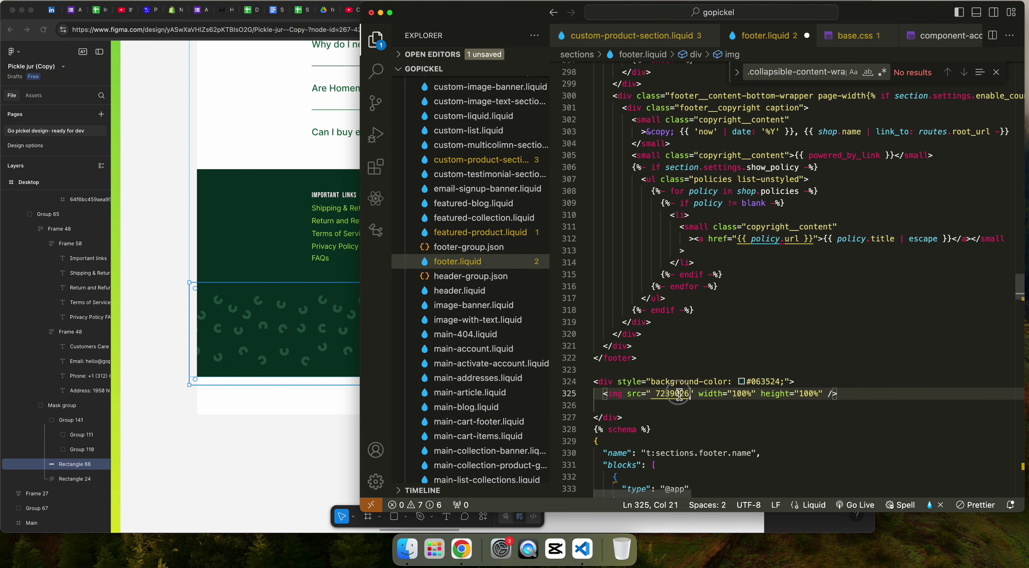
double_click(679, 395)
key("super+v")
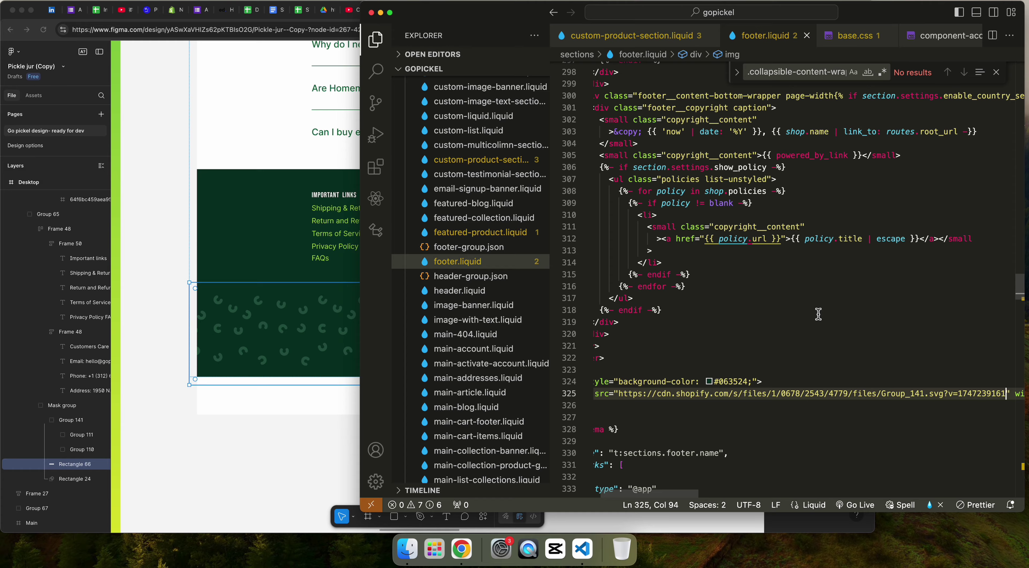
key("super+Tab")
left_click(965, 10)
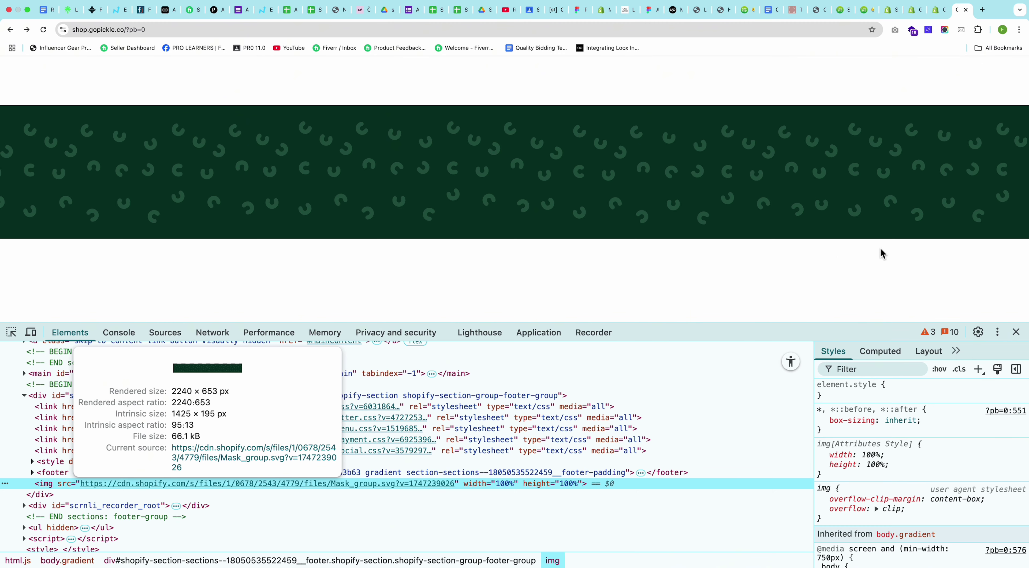
Step: Reload the storefront and inspect the Powered by Shopify footer text
key("super+r")
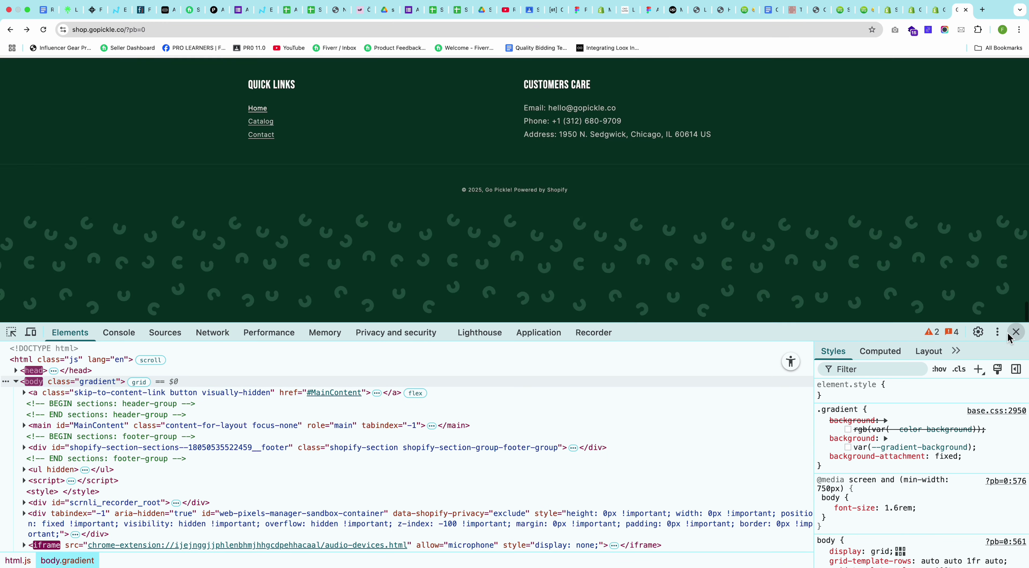
left_click(1015, 333)
scroll(765, 271, "down", 2)
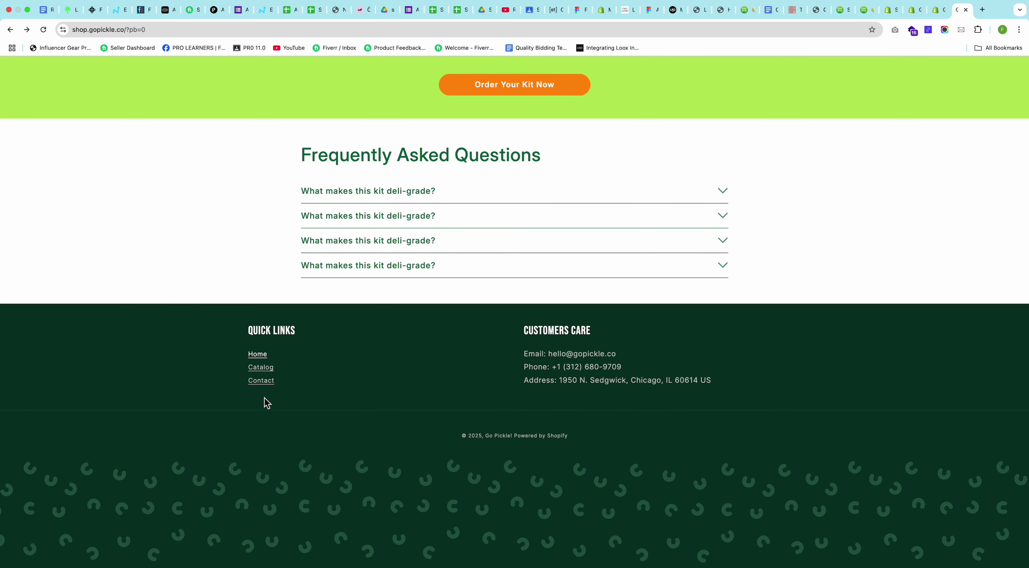
right_click(539, 444)
left_click(559, 526)
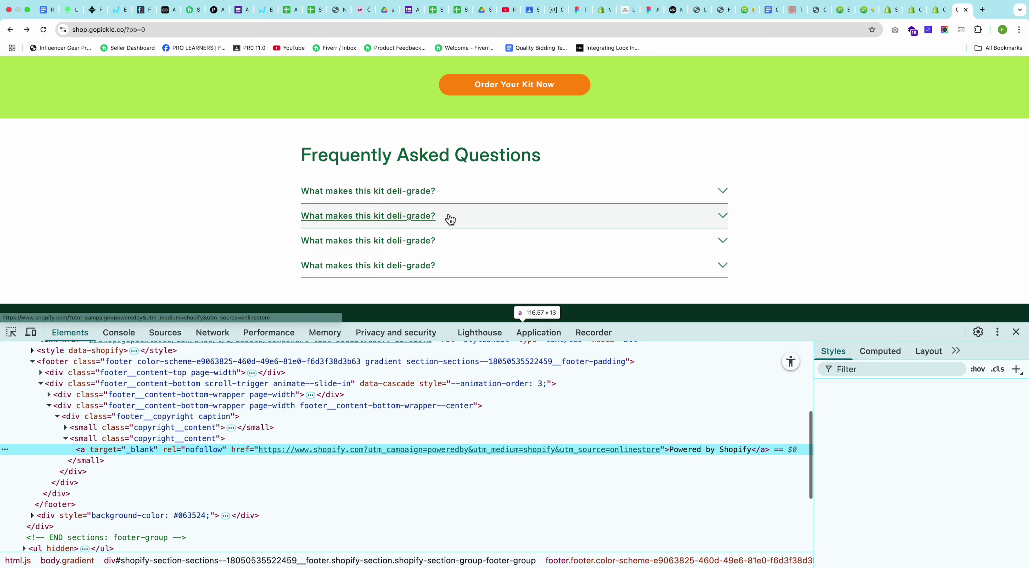
Step: Locate the div.footer__content-bottom node in Elements and copy its class name
scroll(450, 218, "down", 5)
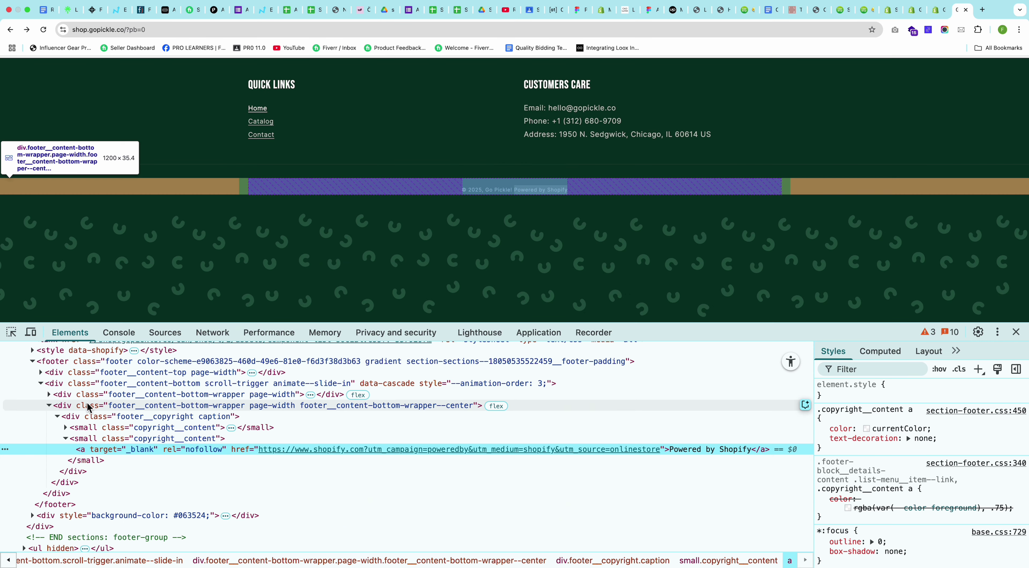
left_click(52, 406)
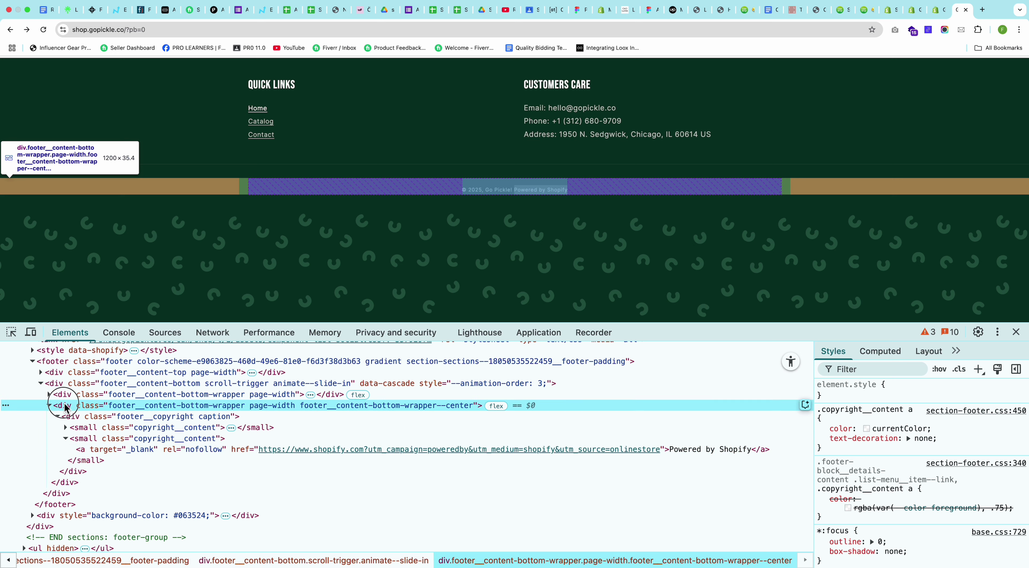
left_click(50, 405)
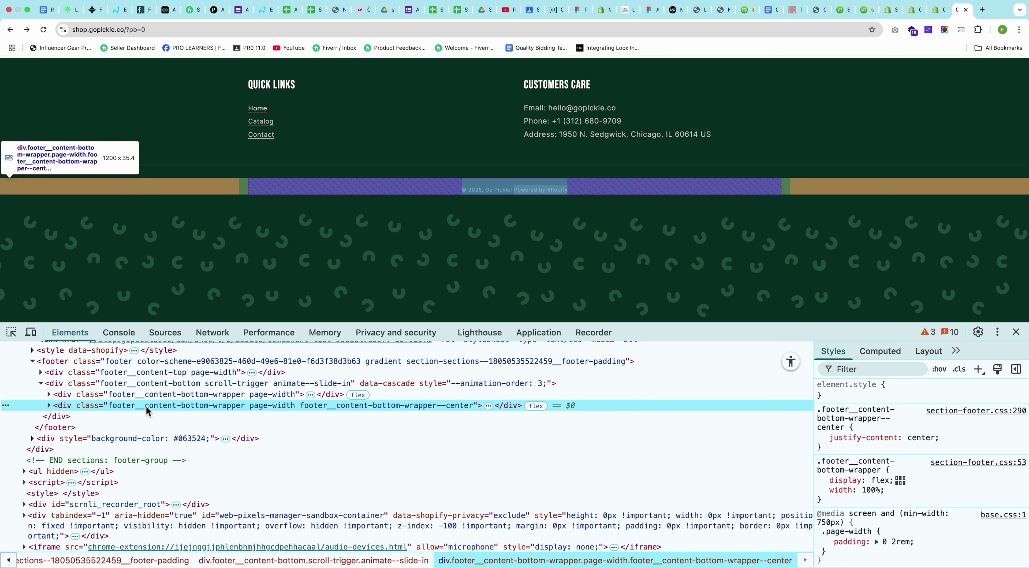
double_click(206, 405)
left_click_drag(211, 407, 109, 407)
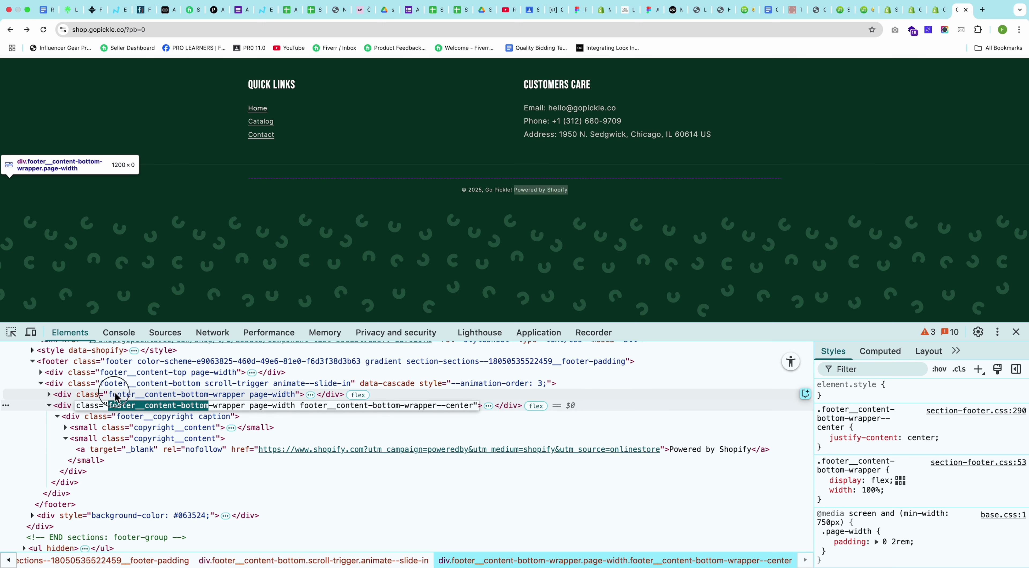
left_click(115, 394)
left_click(113, 383)
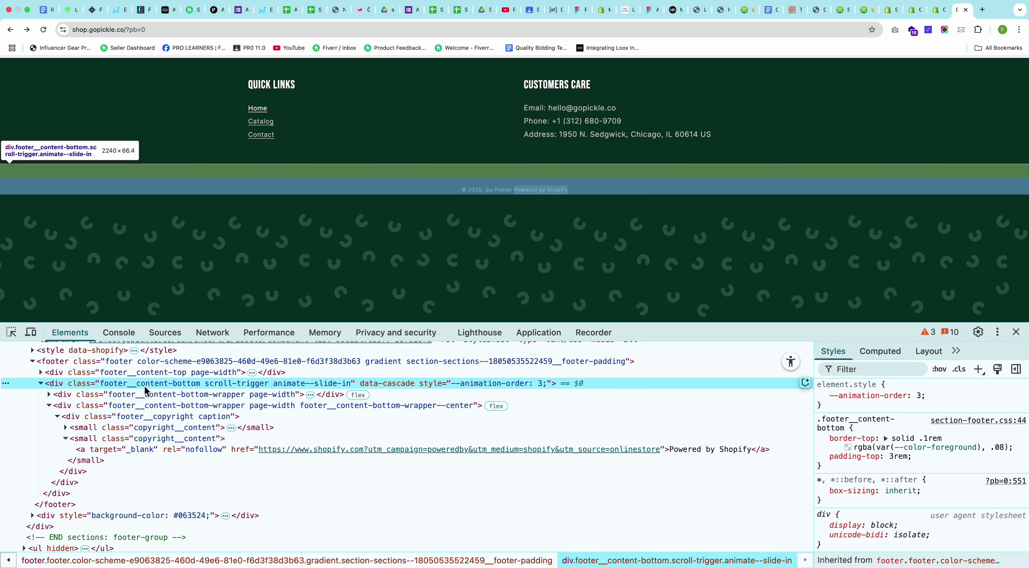
double_click(159, 383)
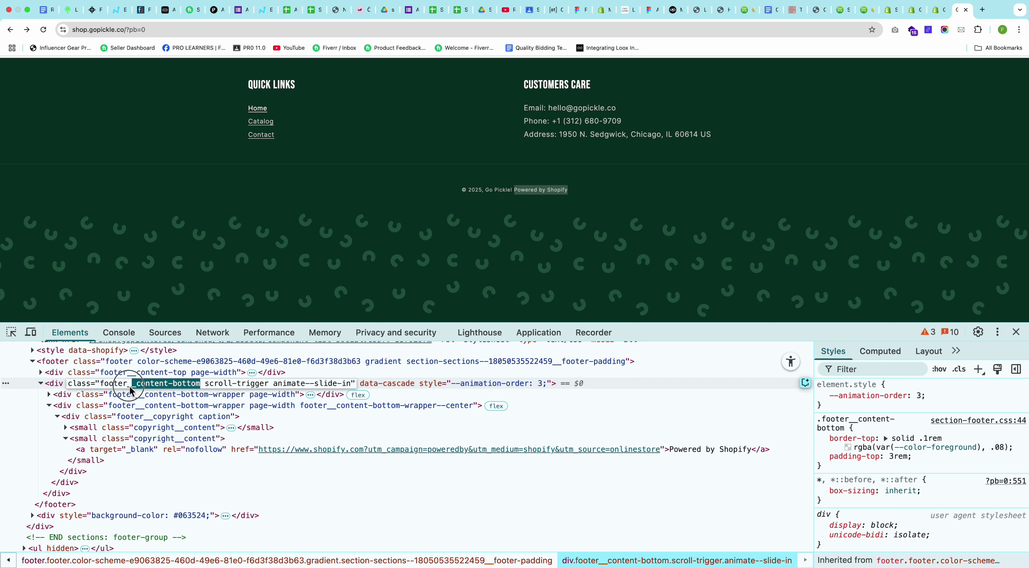
left_click_drag(106, 388, 100, 385)
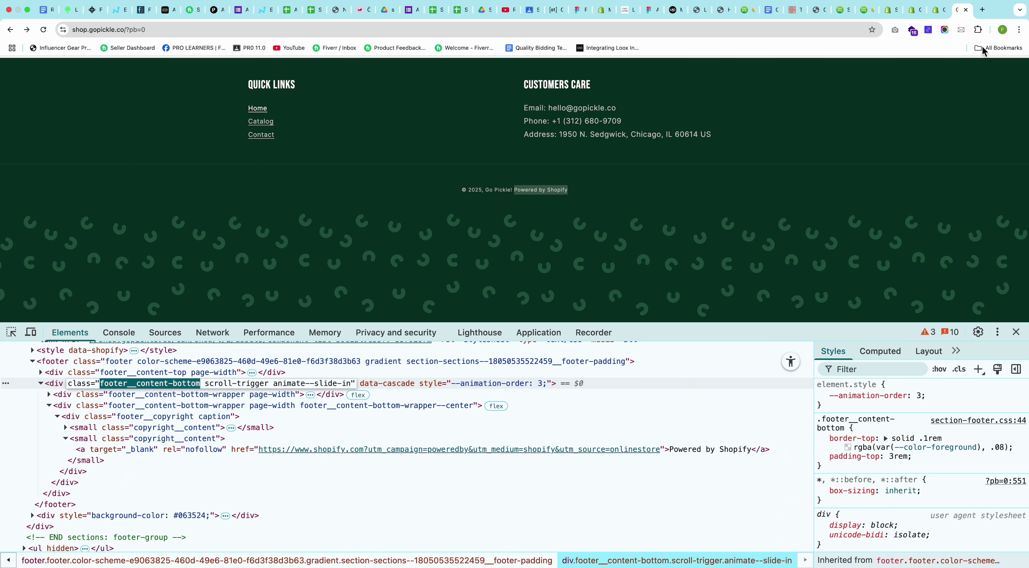
key("super+Tab")
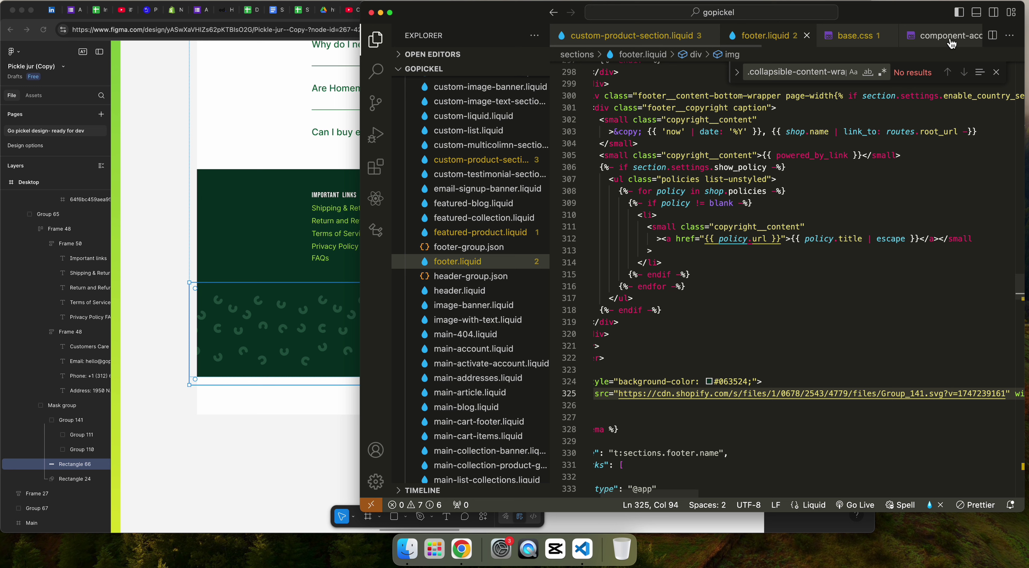
Step: Find footer__content-bottom in footer.liquid and add {% endcomment %} after its closing div
left_click(758, 266)
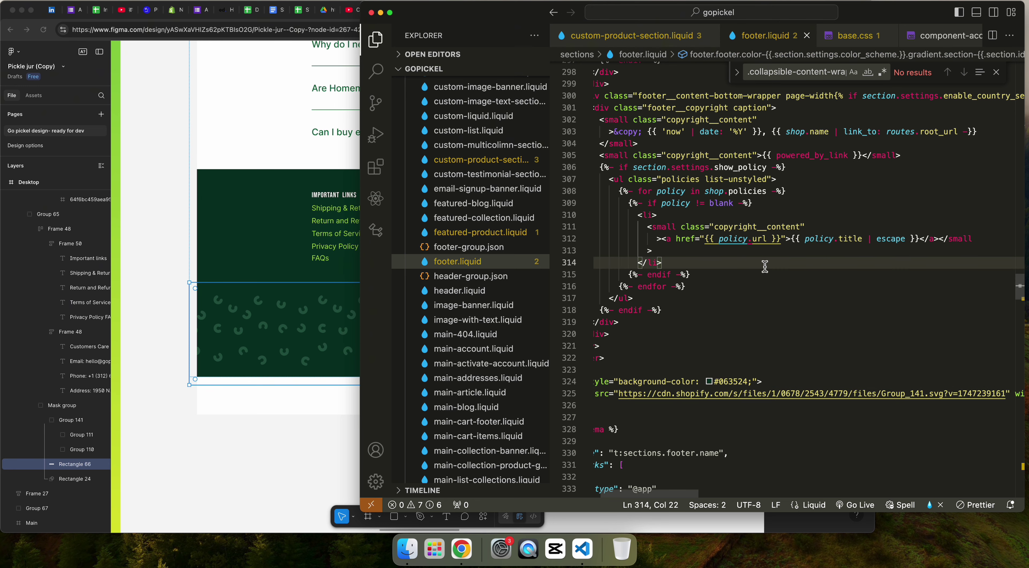
key("super+f")
key("super+v")
scroll(692, 296, "left", 2)
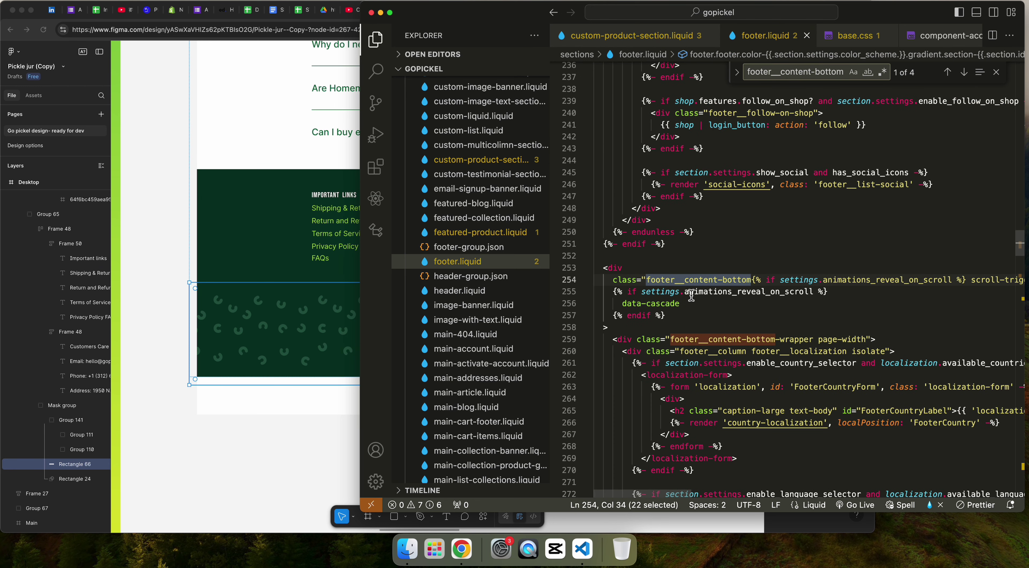
left_click(622, 268)
scroll(655, 337, "down", 6)
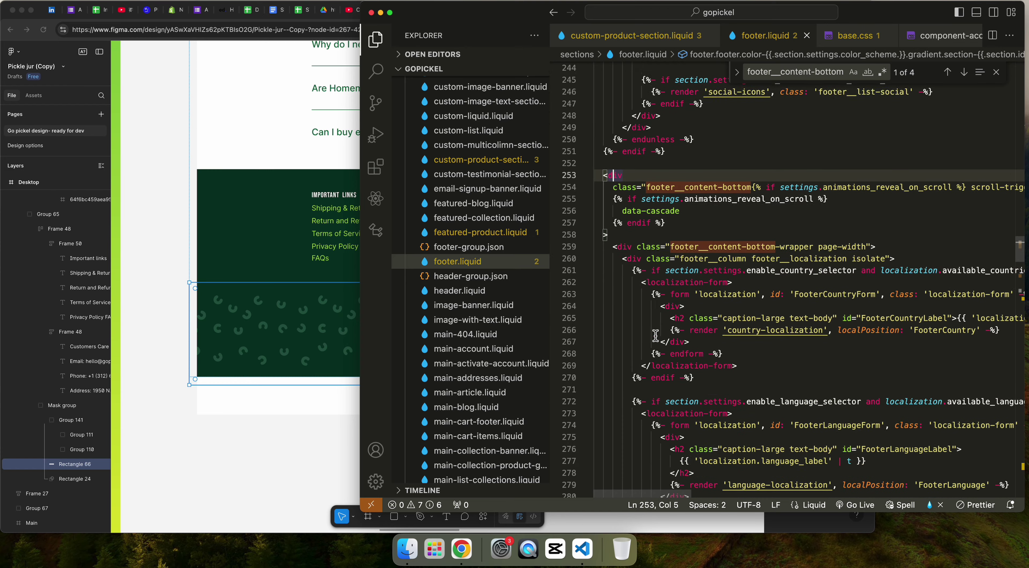
scroll(655, 337, "down", 15)
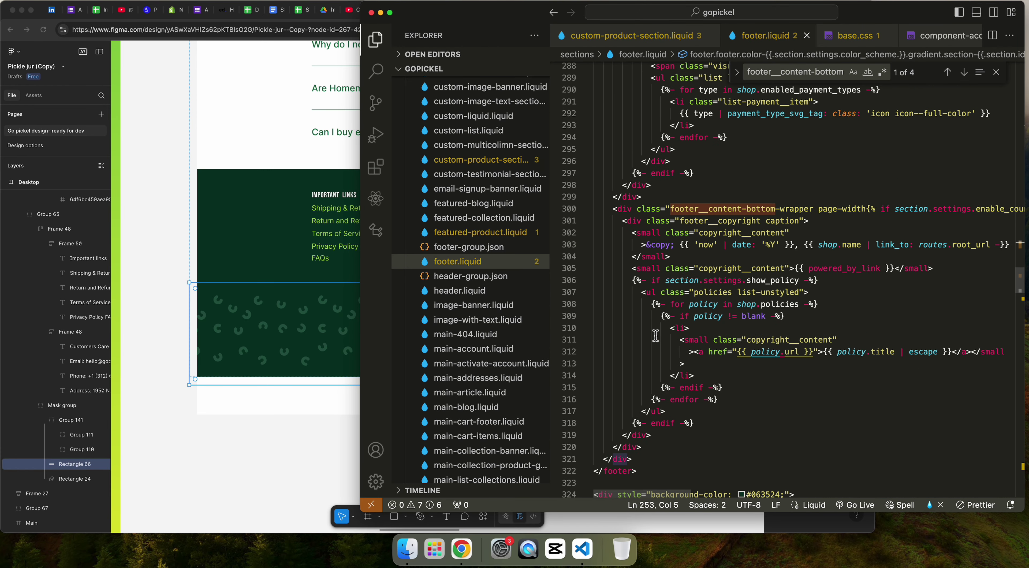
left_click(662, 310)
key("Return")
key("Return")
type("{%")
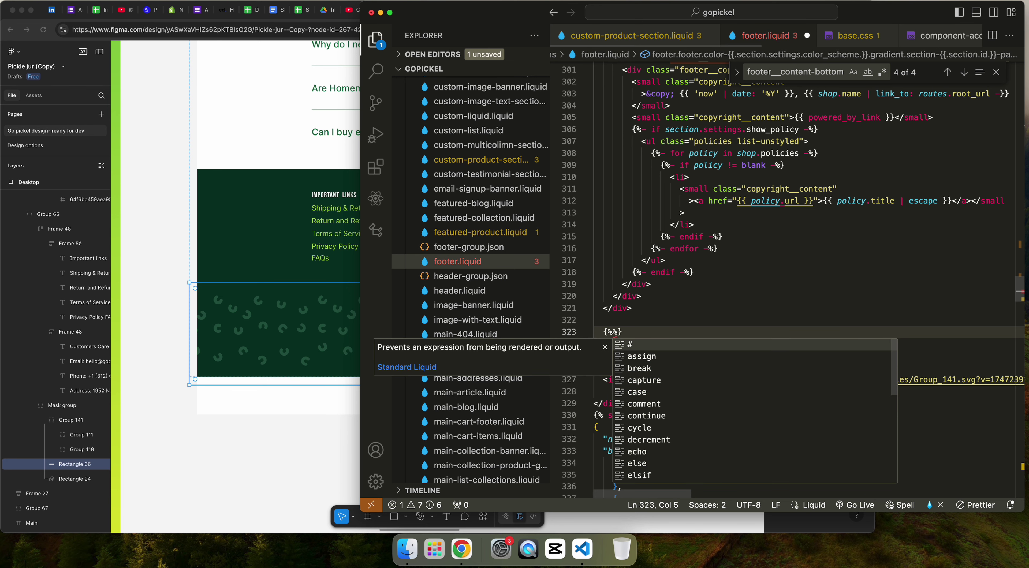
type(" endcom ")
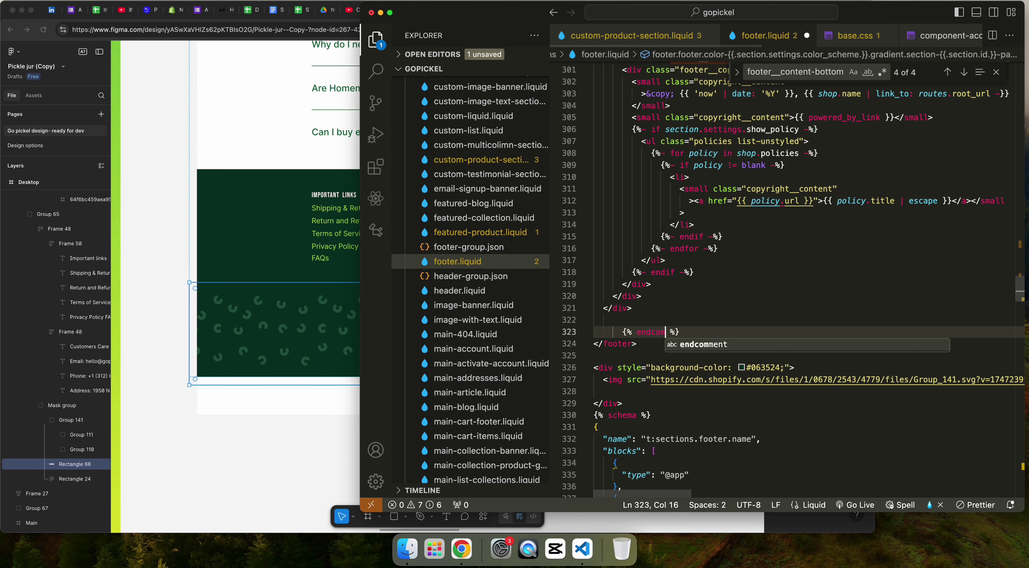
type("ment")
Step: Add {% comment %} above the footer-bottom div and save footer.liquid
left_click(618, 309)
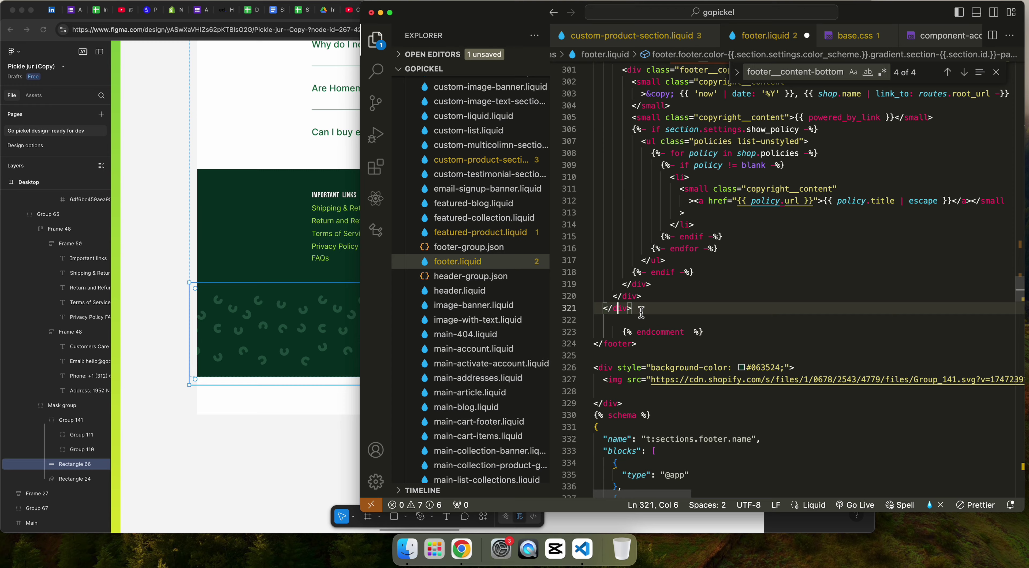
scroll(661, 309, "up", 15)
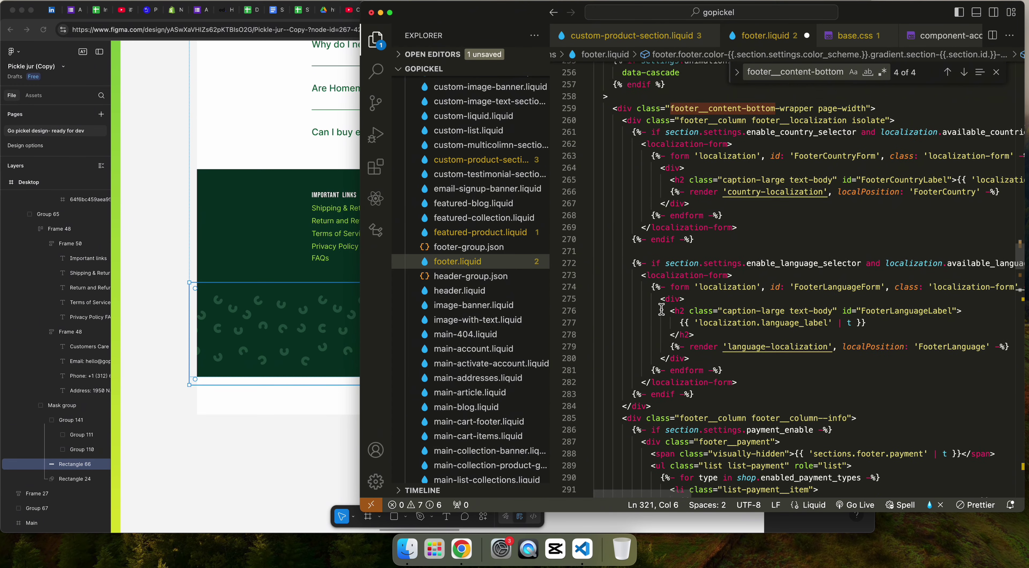
scroll(651, 306, "up", 4)
left_click(614, 316)
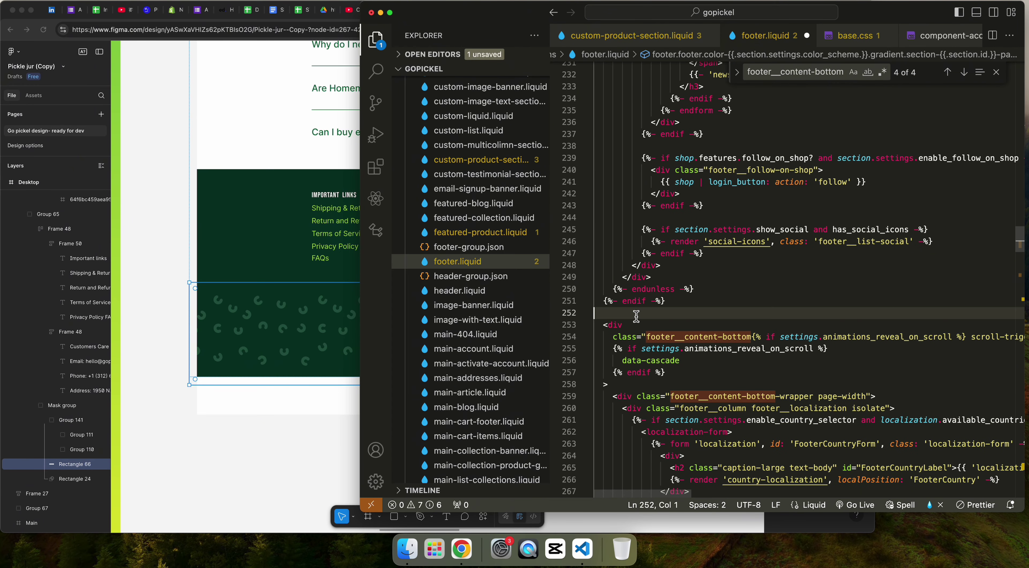
key("Return")
type("{% comme %")
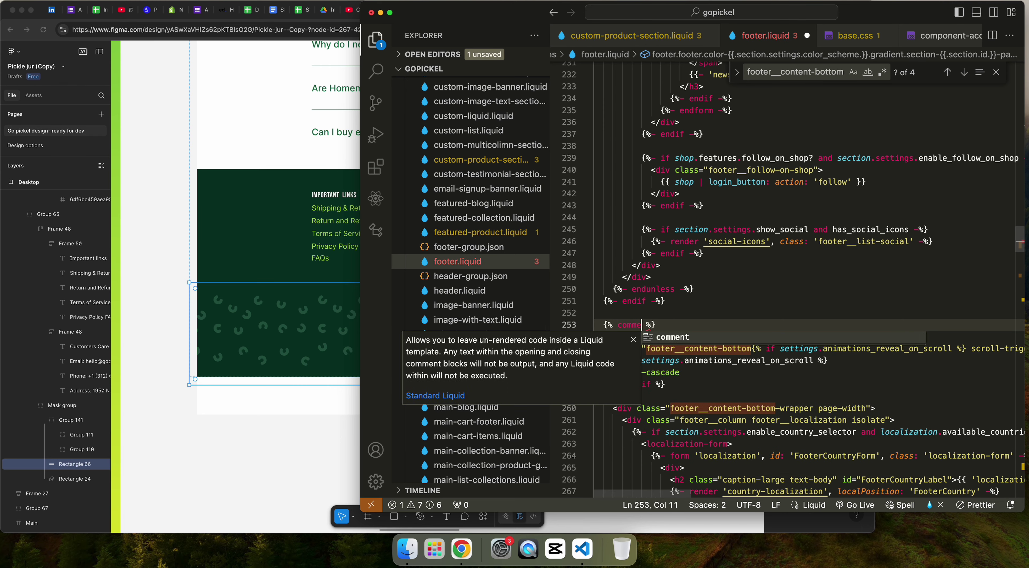
key("Return")
key("super+s")
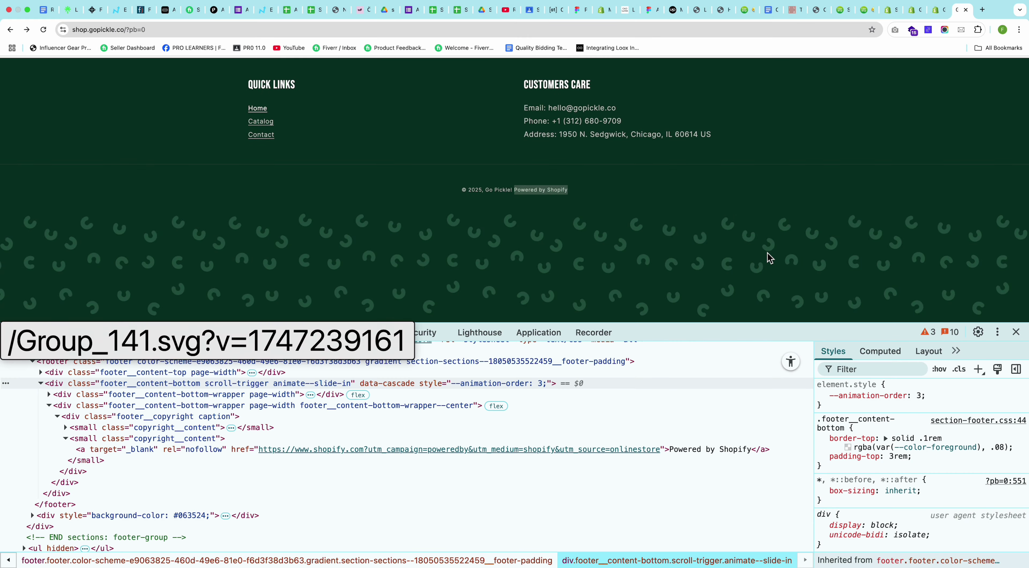
Step: Reload the storefront to check the footer after commenting out
key("super+r")
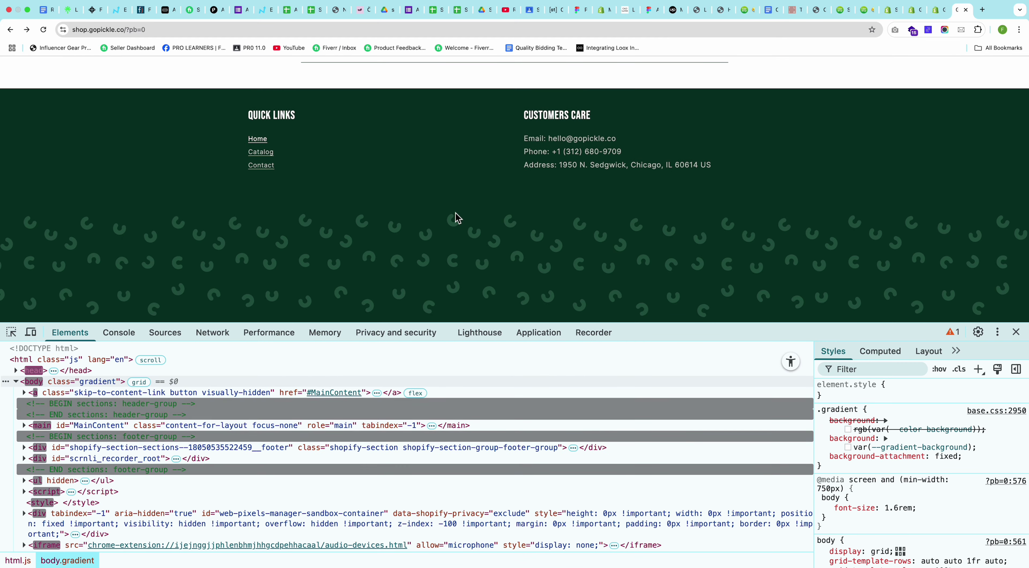
left_click(1016, 332)
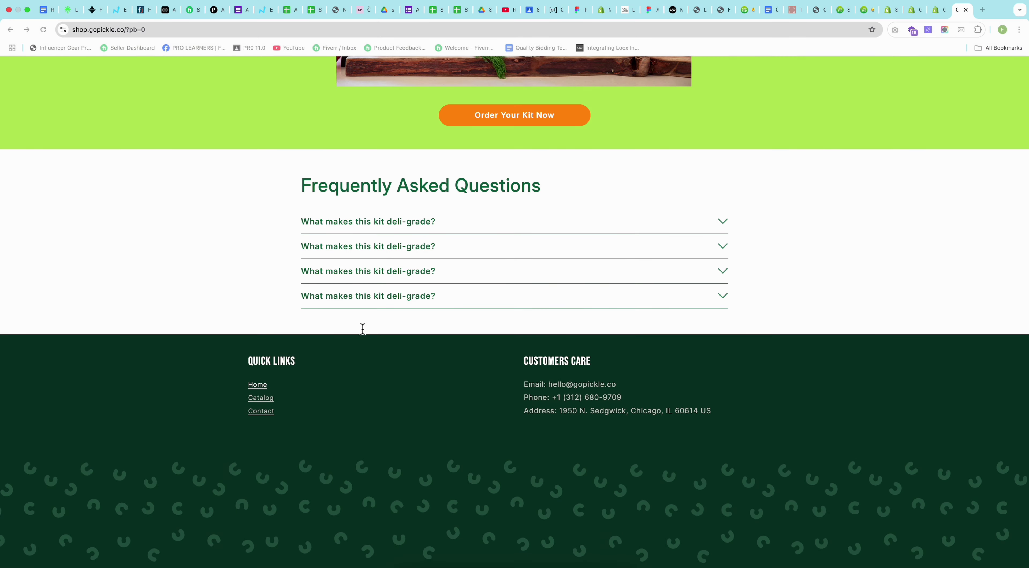
left_click(362, 329)
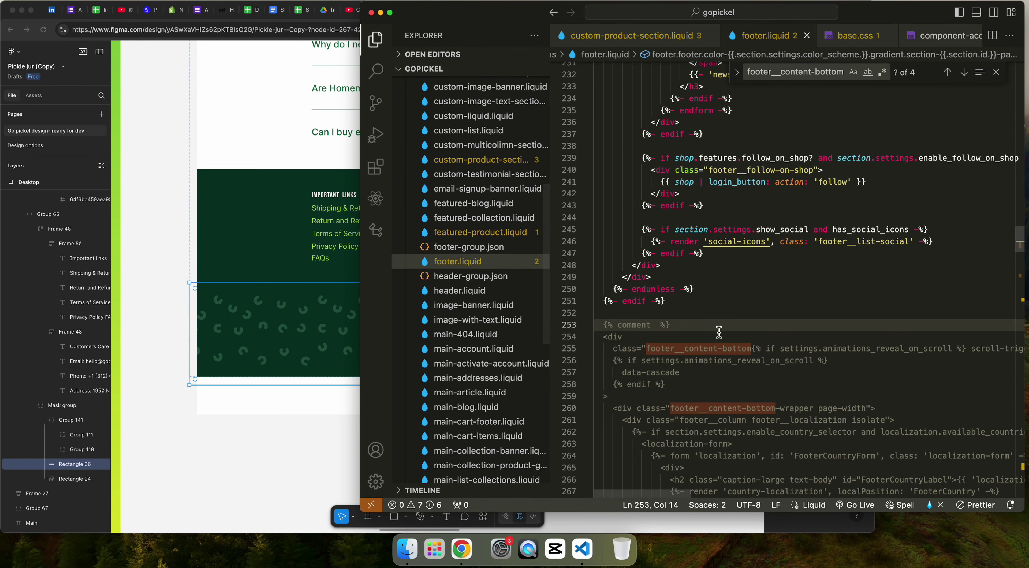
left_click(702, 332)
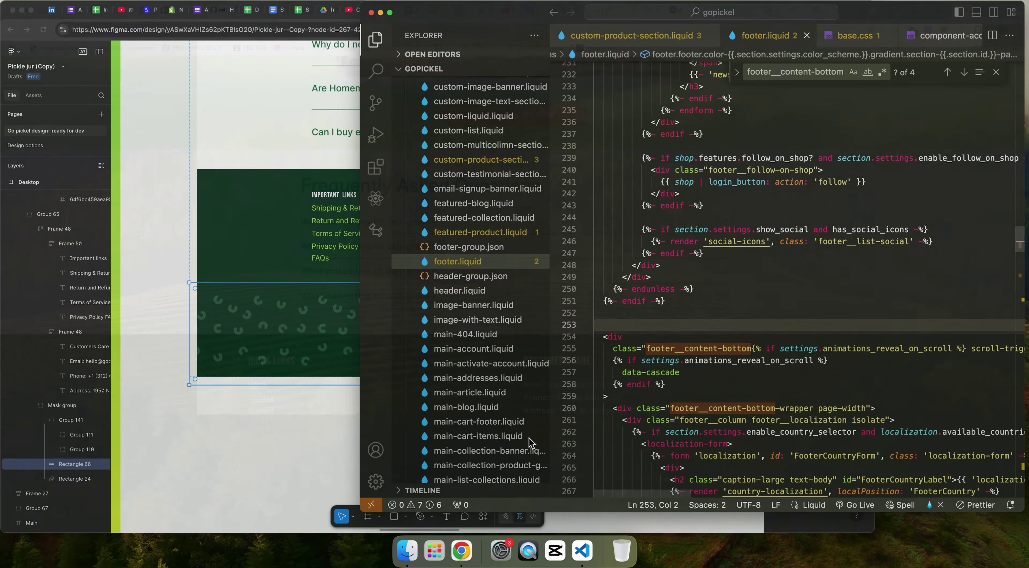
scroll(832, 376, "down", 15)
scroll(799, 340, "up", 3)
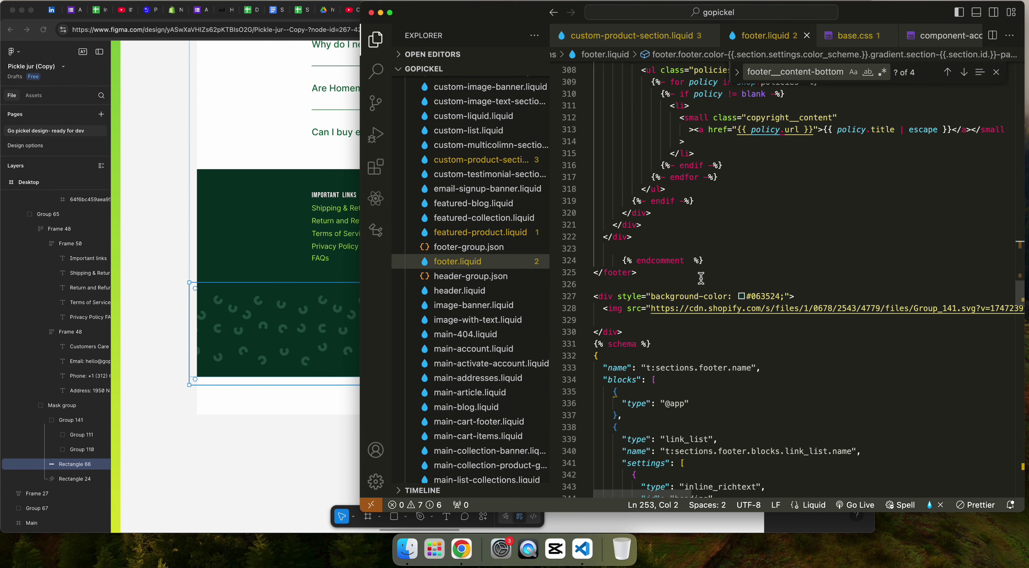
Step: Delete the leftover duplicate endcomment line in footer.liquid
left_click(738, 259)
key("super+BackSpace")
key("BackSpace")
scroll(726, 240, "up", 3)
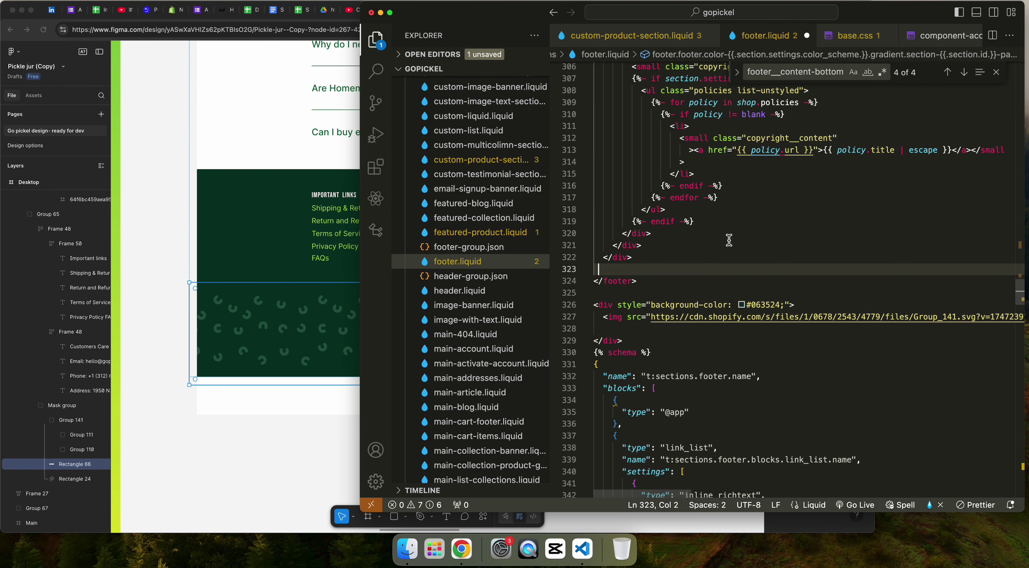
left_click(650, 176)
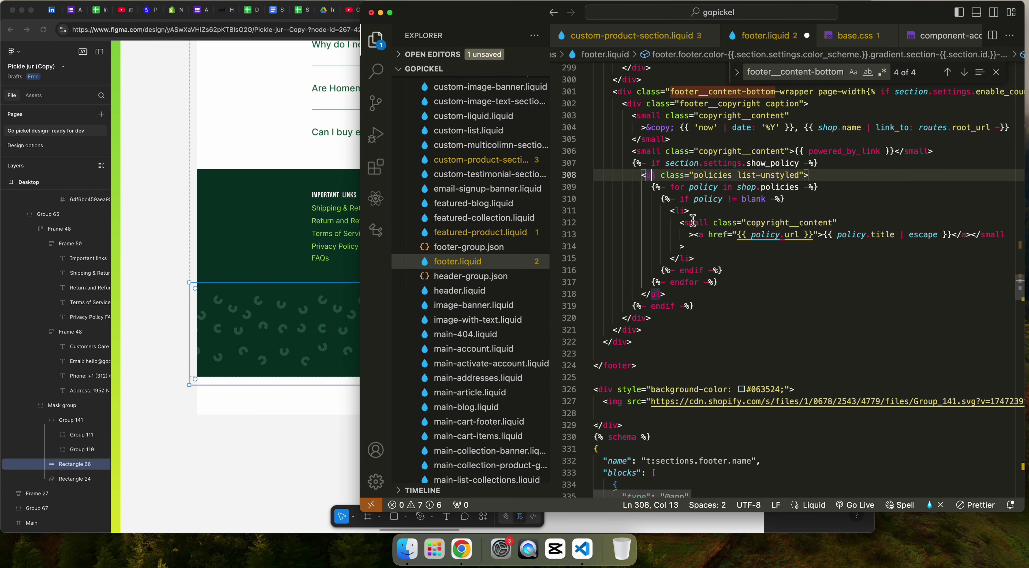
Step: Reload the storefront again to confirm the copyright line is gone
key("super+Tab")
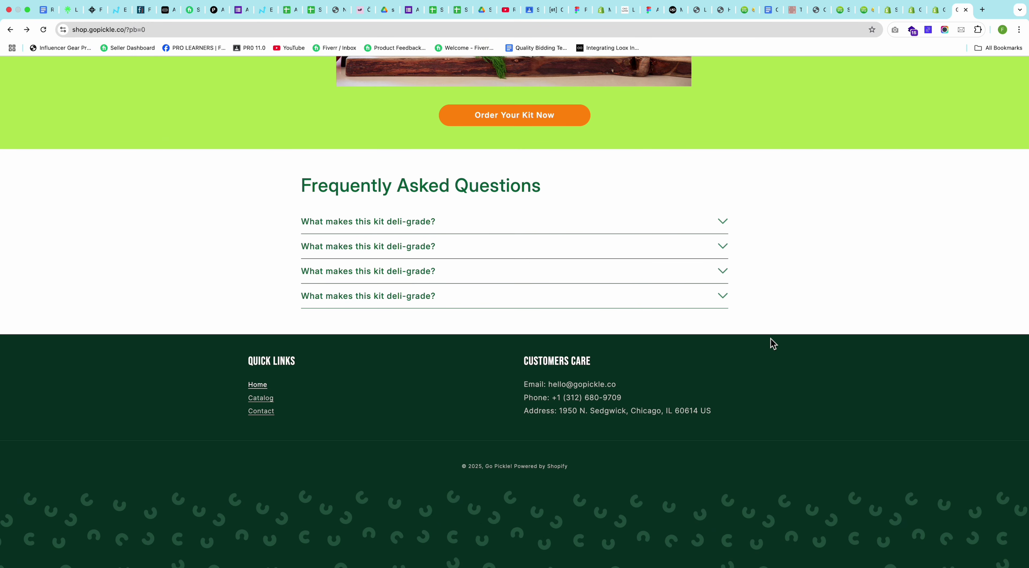
right_click(535, 466)
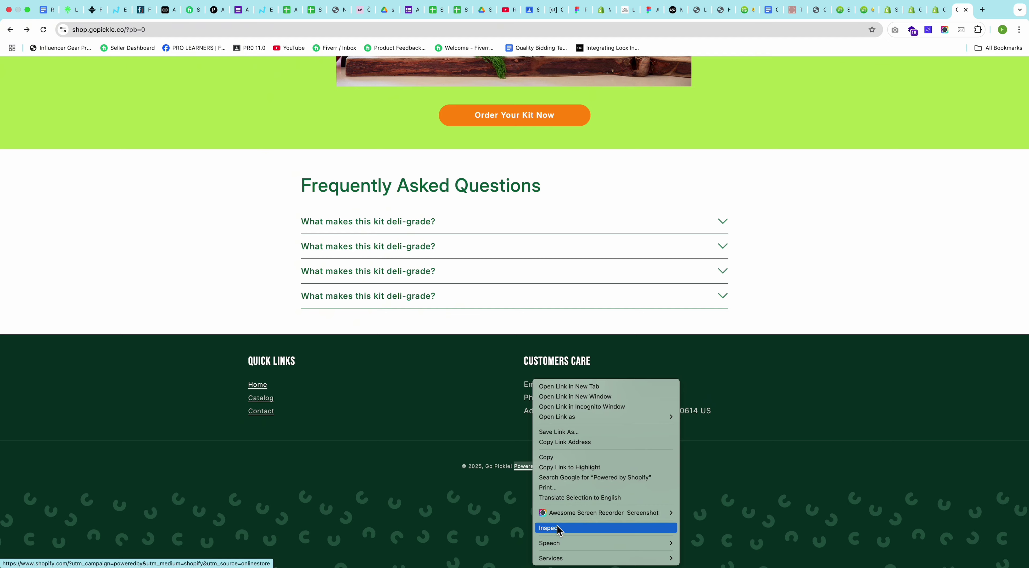
left_click(278, 493)
key("super+Tab")
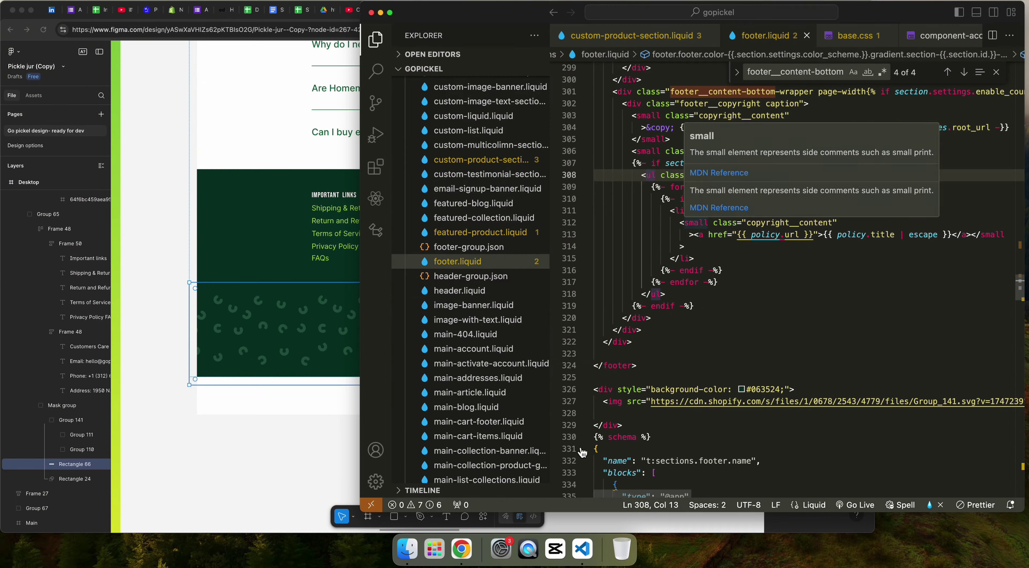
scroll(787, 342, "up", 10)
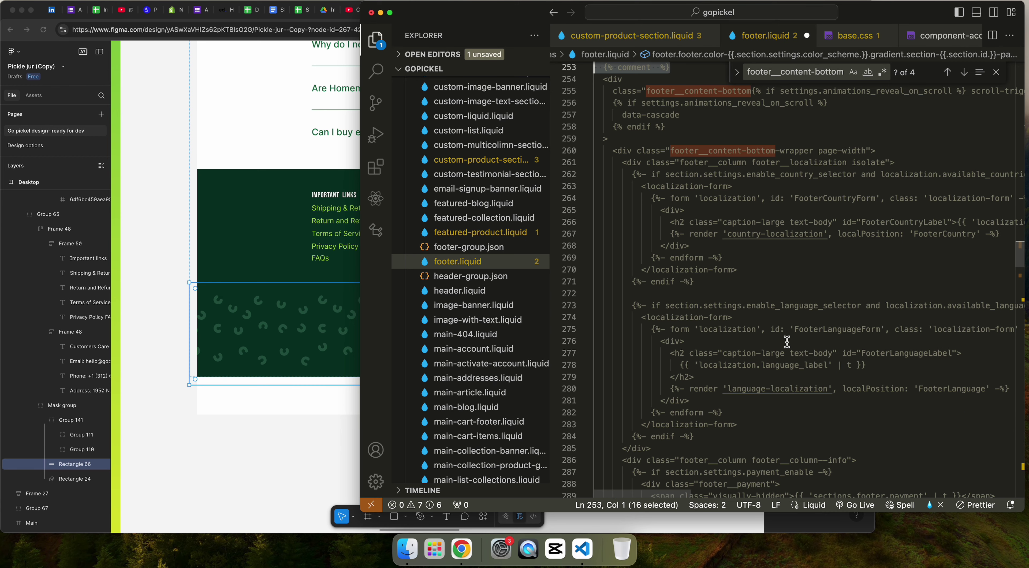
key("super+Tab")
left_click(897, 351)
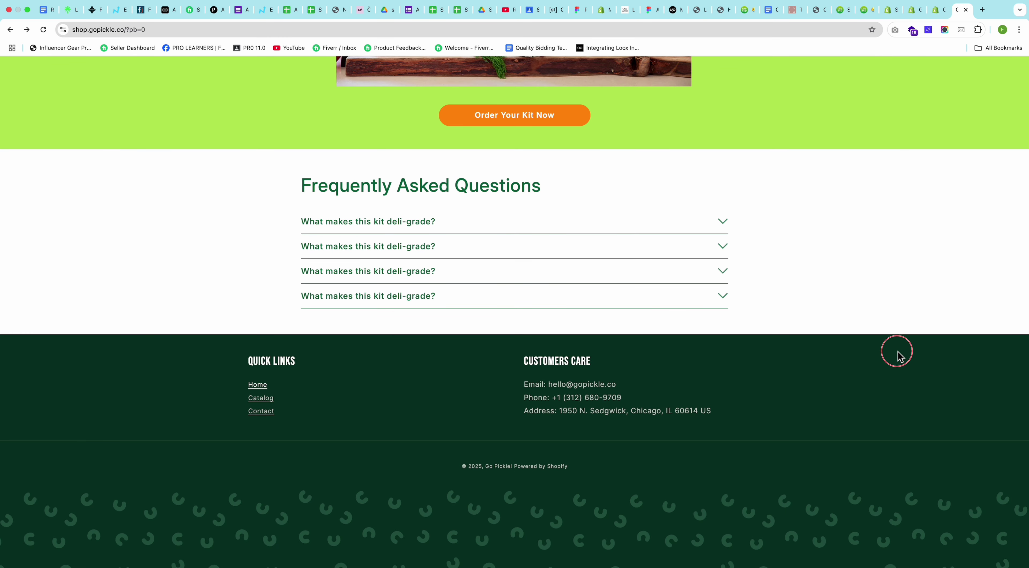
key("super+r")
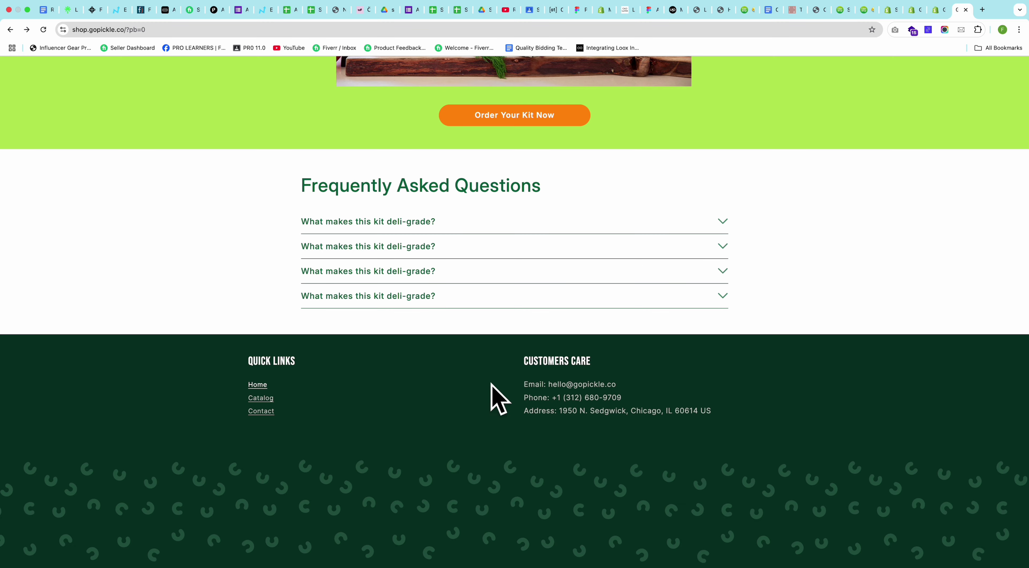
key("super+Tab")
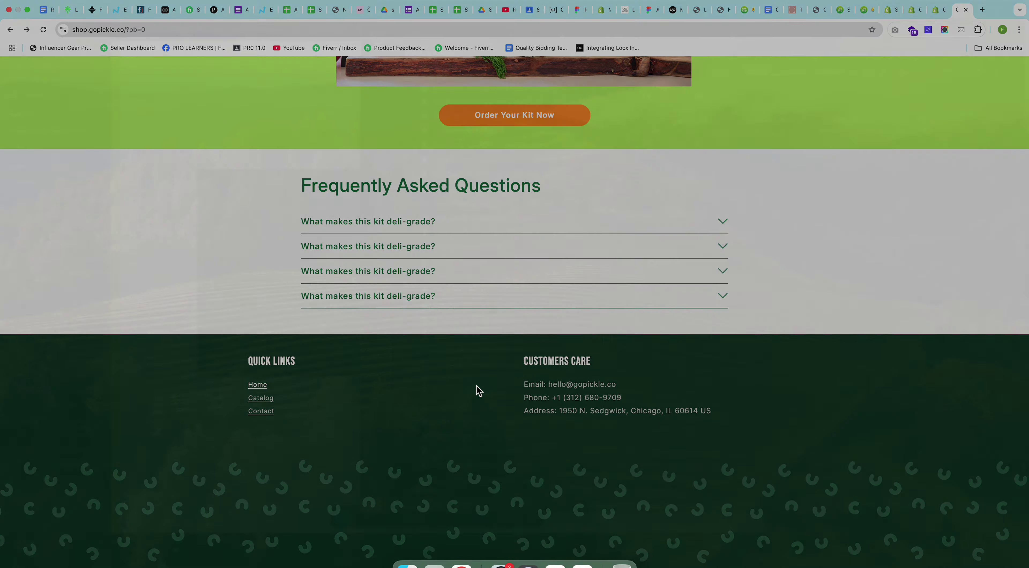
left_click(224, 334)
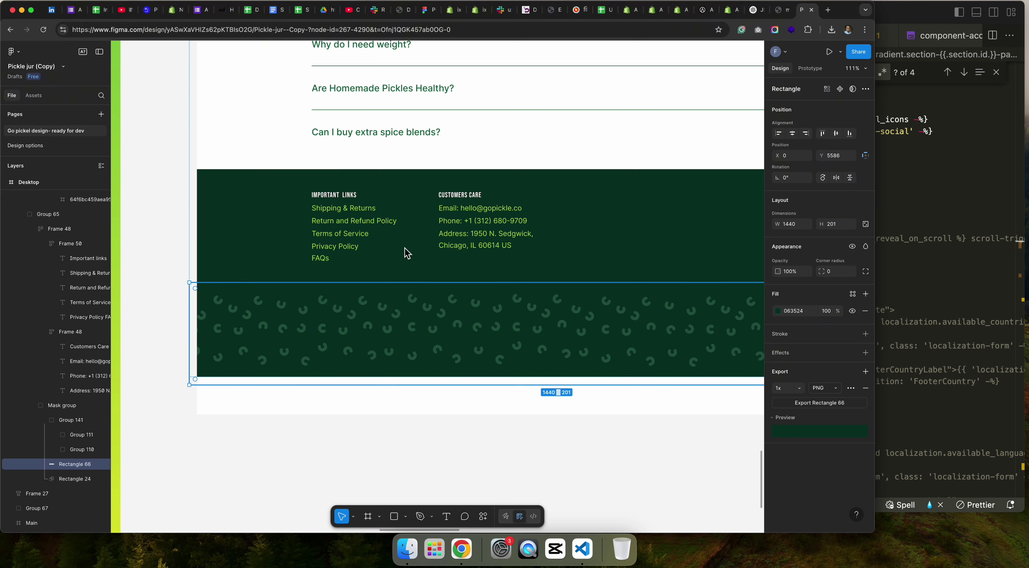
Step: Copy the FAQ heading's body font-family declaration, then inspect the Quick Links heading
left_click(468, 222)
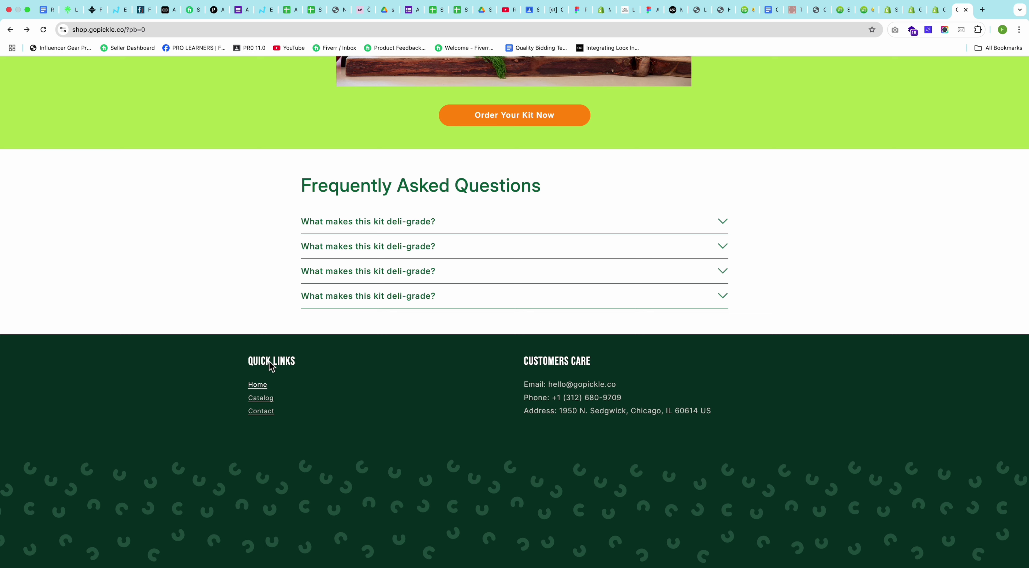
right_click(361, 183)
left_click(414, 281)
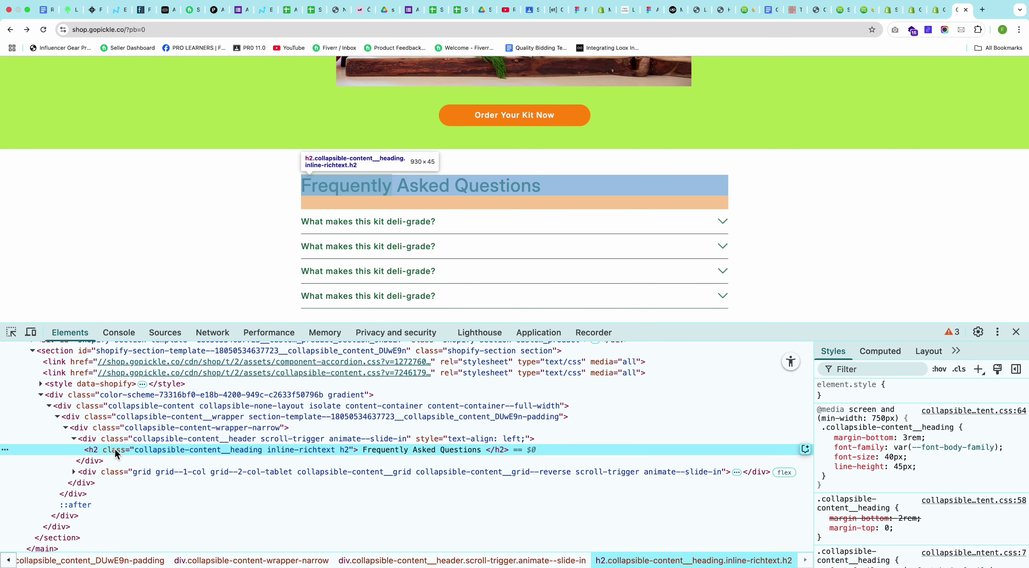
triple_click(1005, 448)
key("super+c")
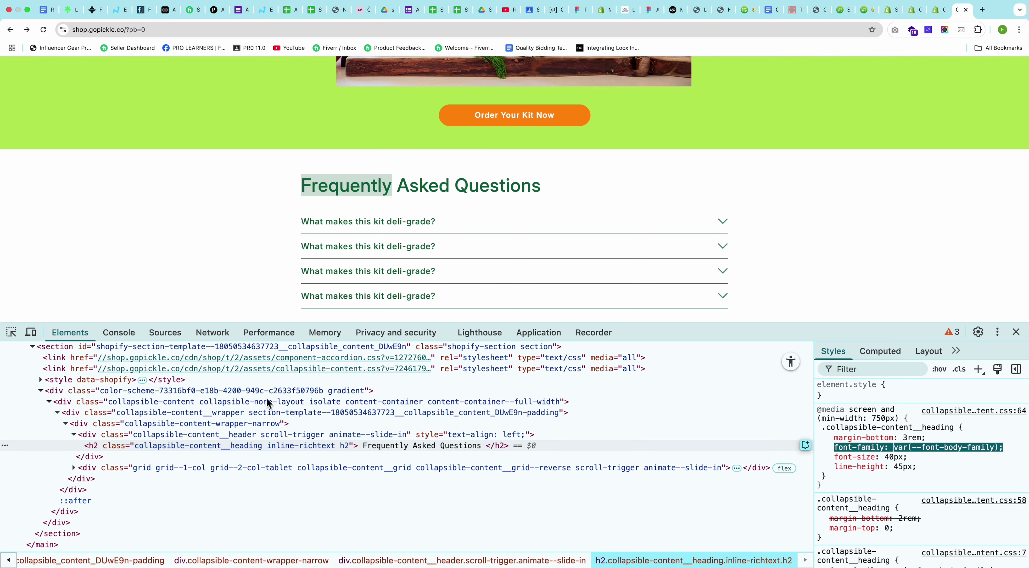
left_click(12, 332)
scroll(282, 148, "down", 5)
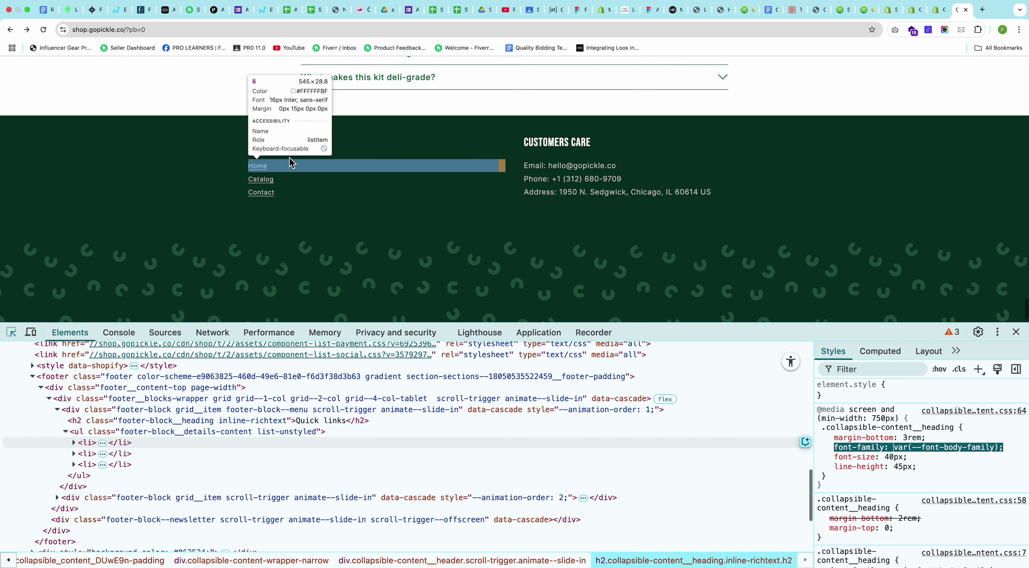
left_click(282, 148)
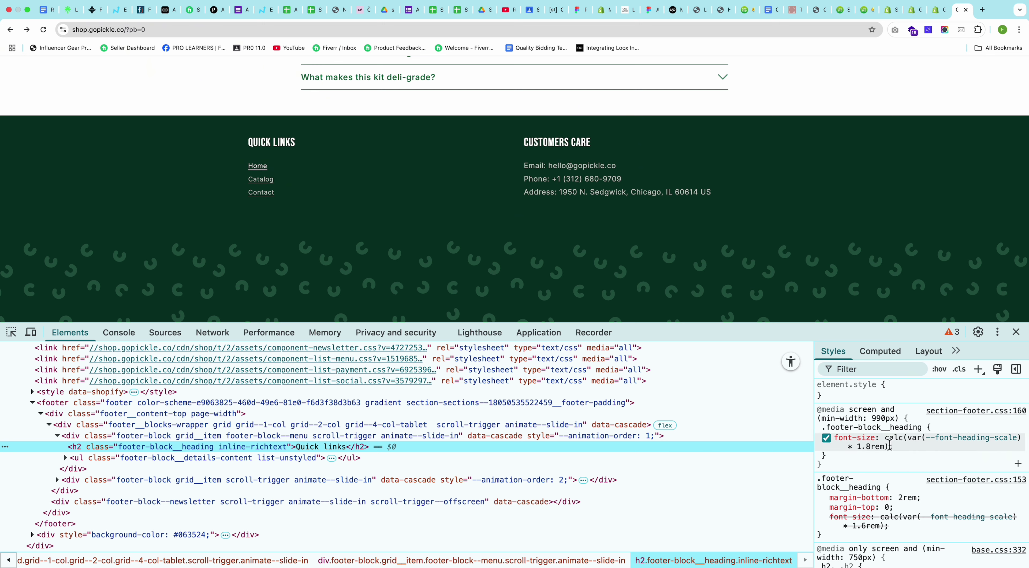
Step: Add font-family: var(--font-body-family) to .footer-block__heading and copy the selector
left_click(922, 447)
key("super+v")
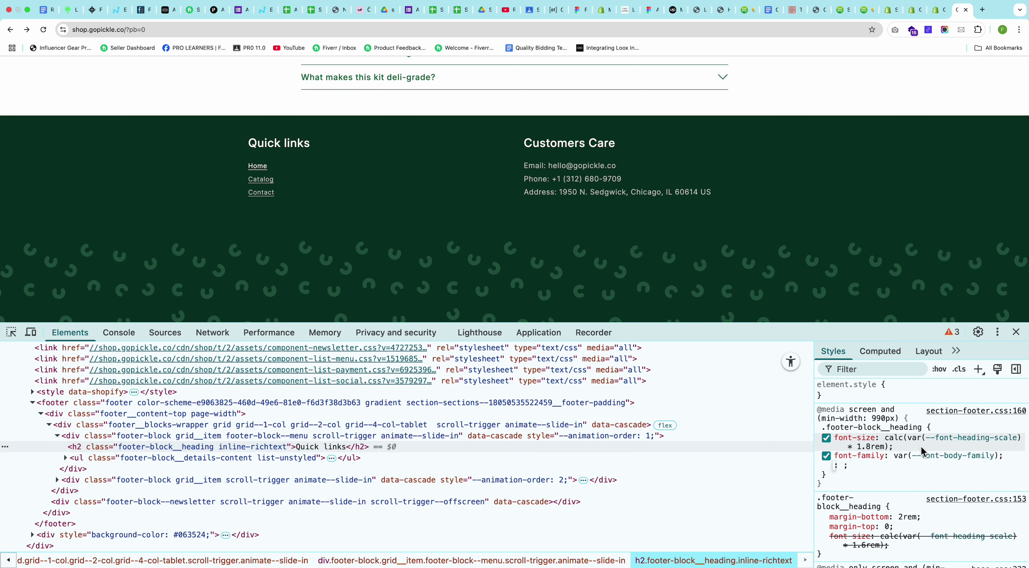
left_click(868, 428)
left_click(868, 429)
key("super+c")
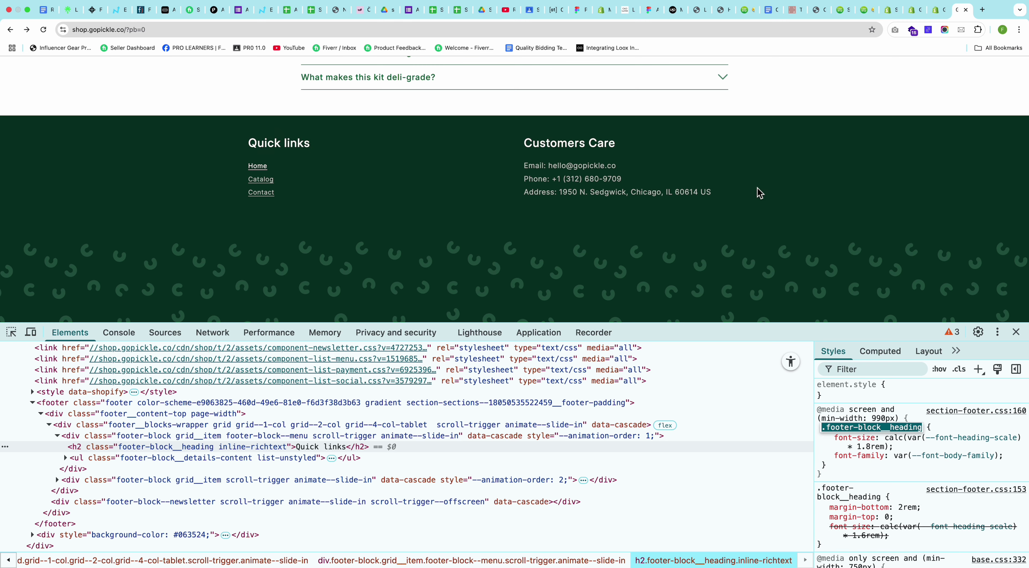
key("ctrl+Left")
key("super+Tab")
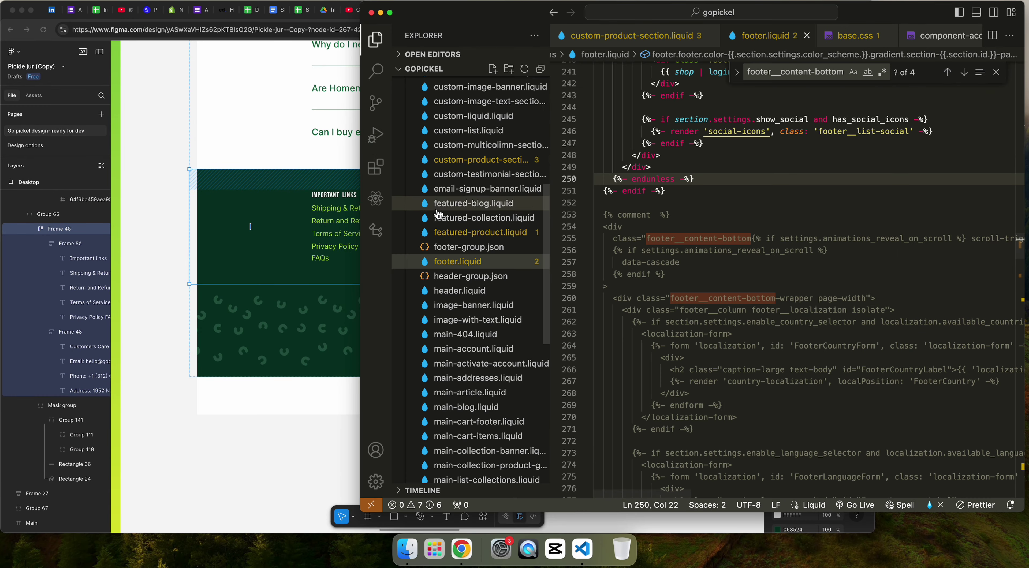
Step: Collapse sections, expand assets and open section-footer.css from the Explorer
scroll(441, 270, "up", 10)
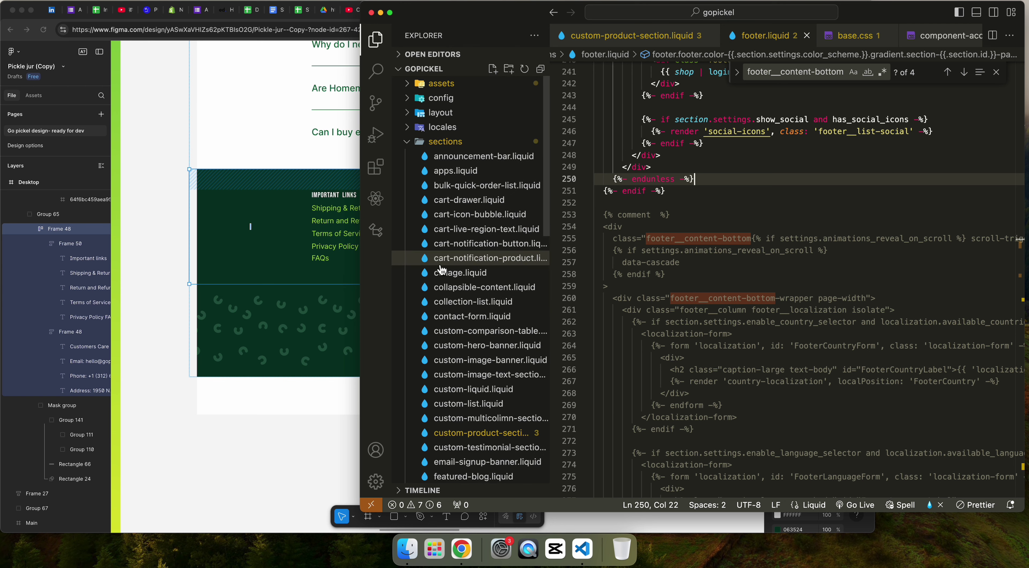
left_click(440, 144)
left_click(442, 83)
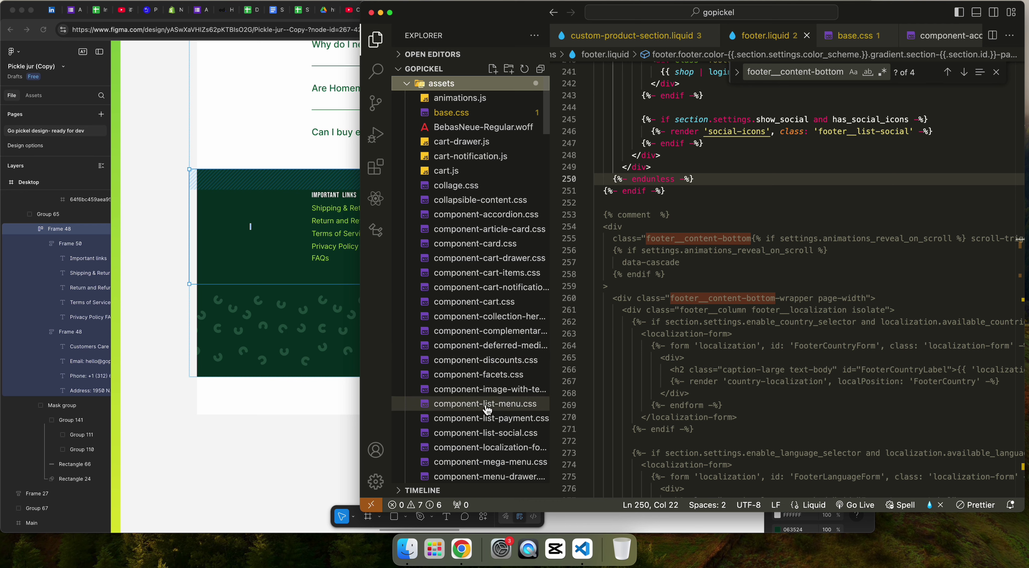
scroll(473, 376, "down", 10)
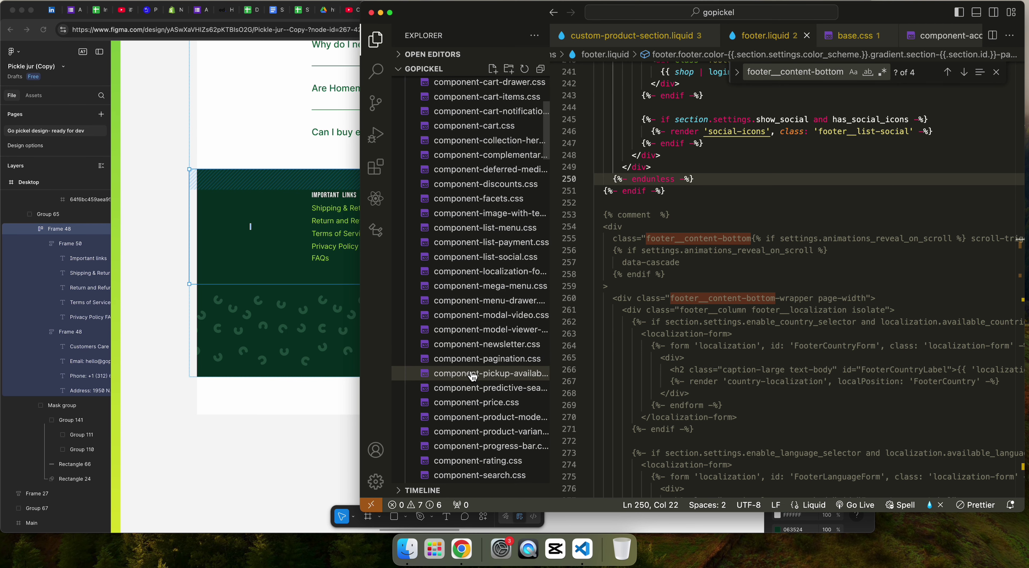
scroll(473, 375, "down", 3)
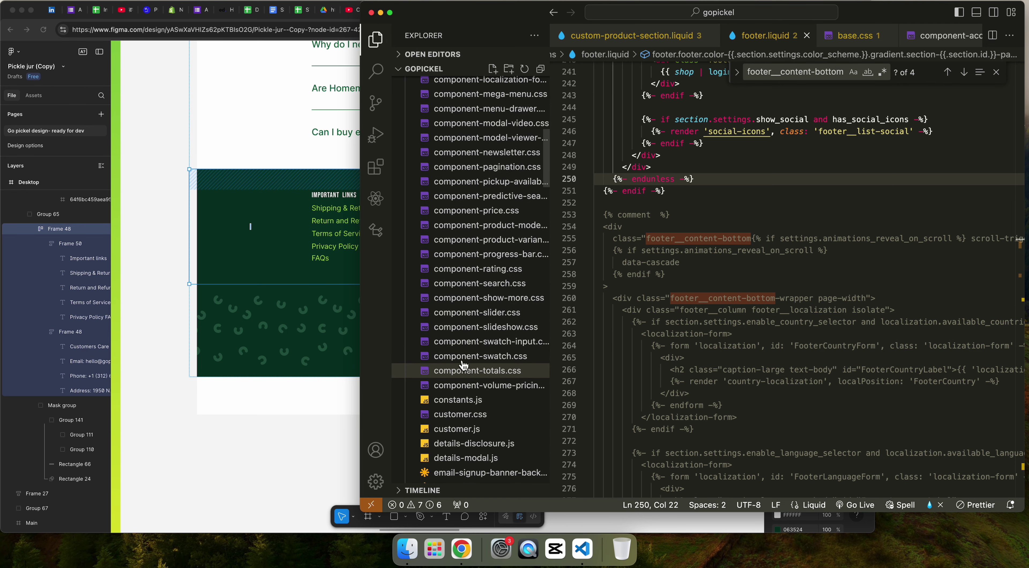
scroll(475, 363, "down", 3)
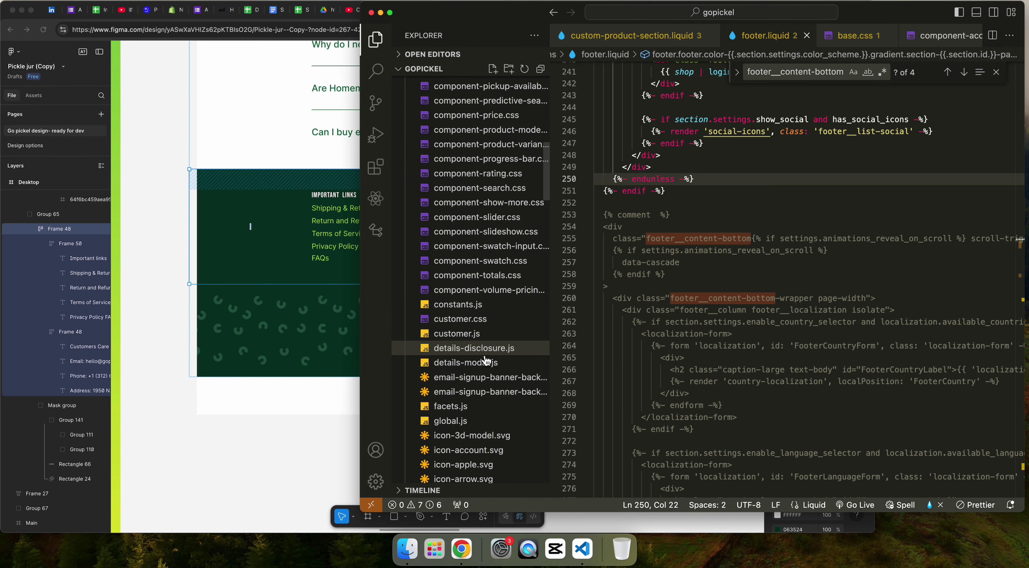
scroll(486, 361, "up", 6)
scroll(452, 359, "up", 8)
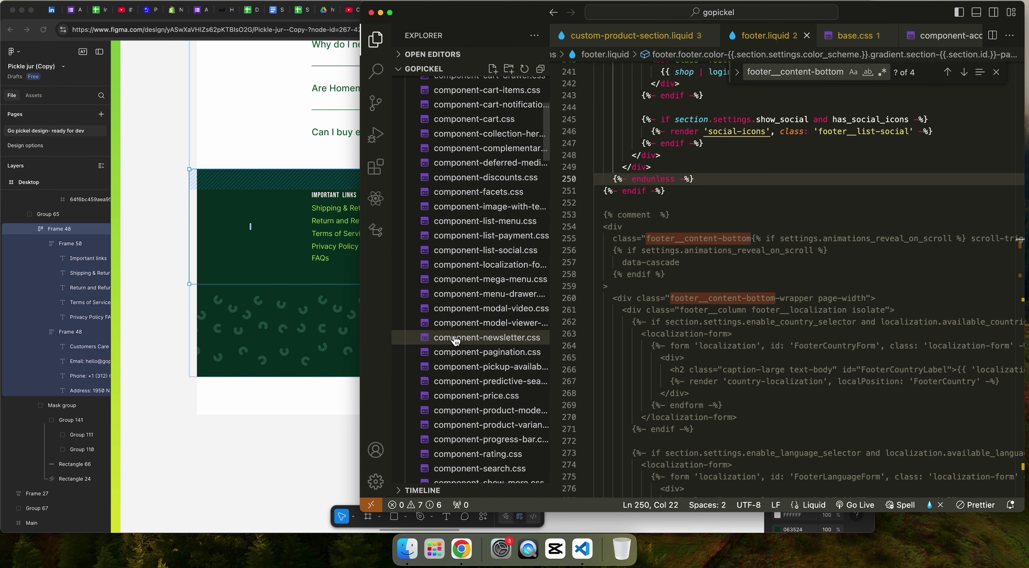
scroll(455, 341, "up", 2)
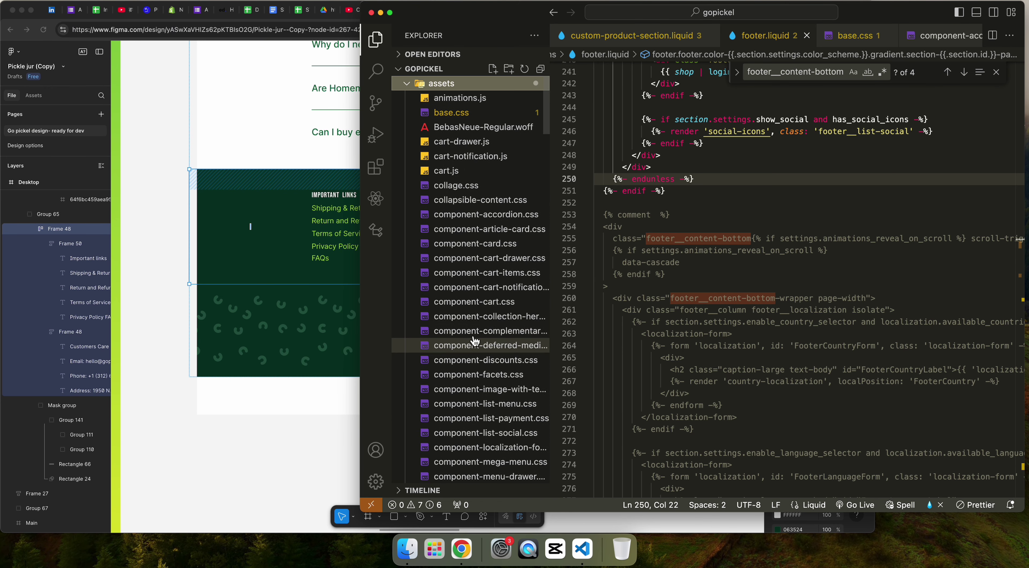
scroll(477, 276, "down", 3)
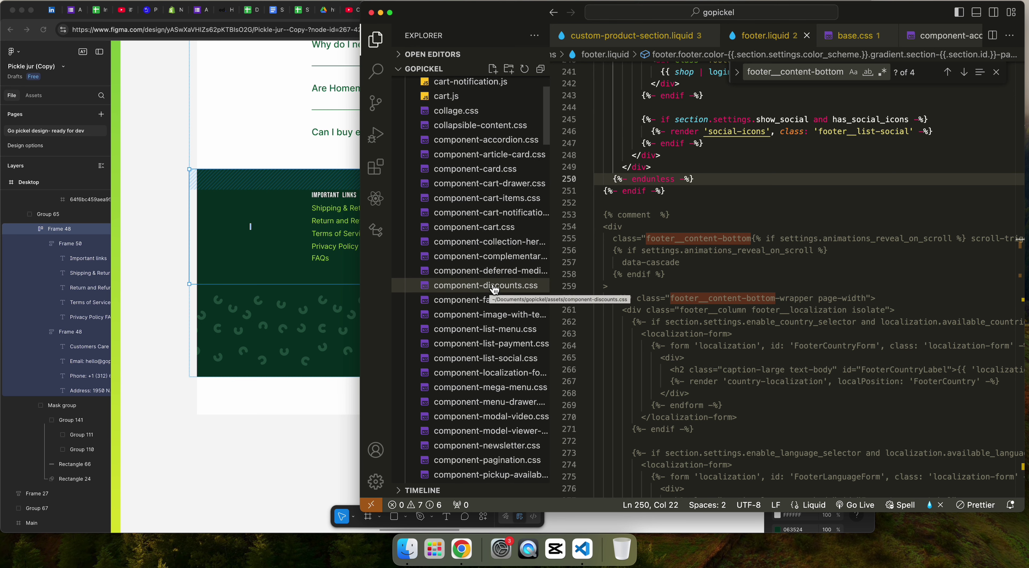
scroll(494, 289, "down", 7)
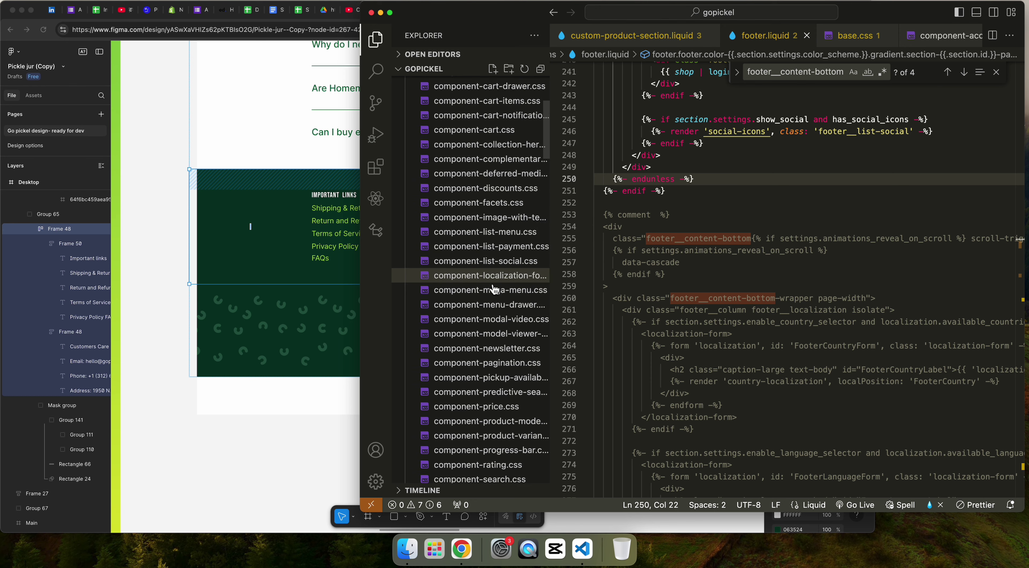
scroll(495, 296, "down", 4)
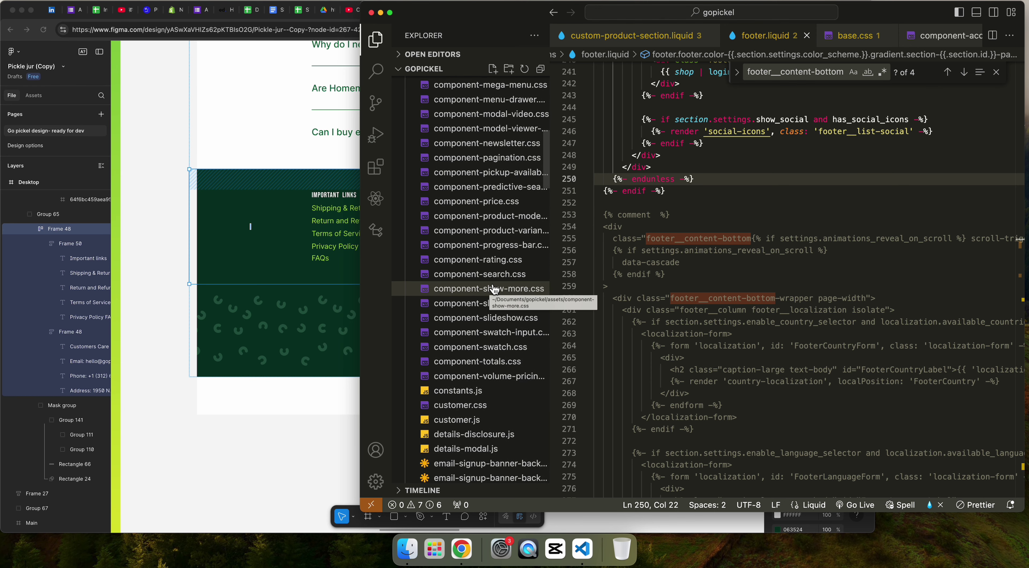
scroll(506, 330, "down", 15)
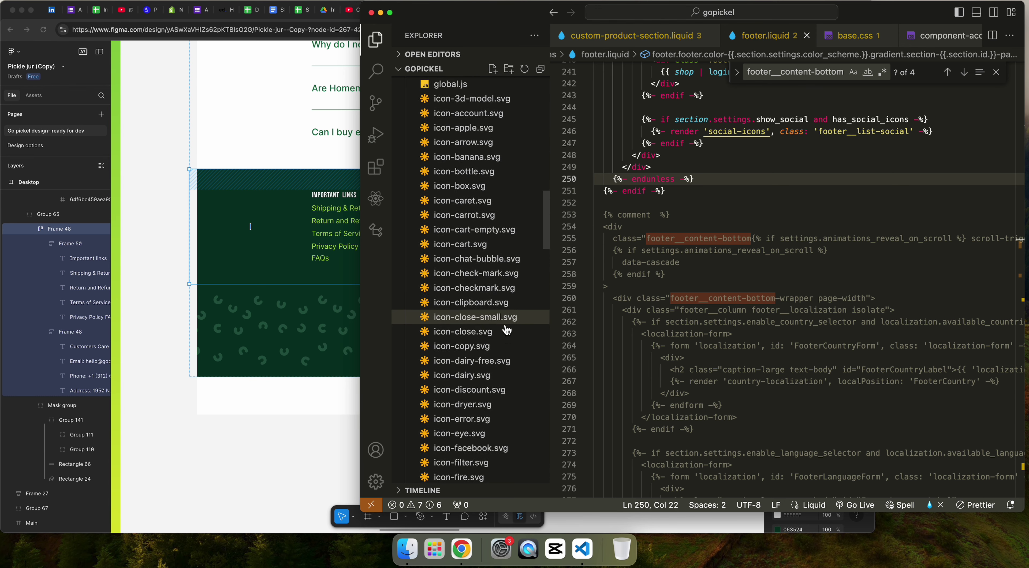
scroll(507, 330, "down", 20)
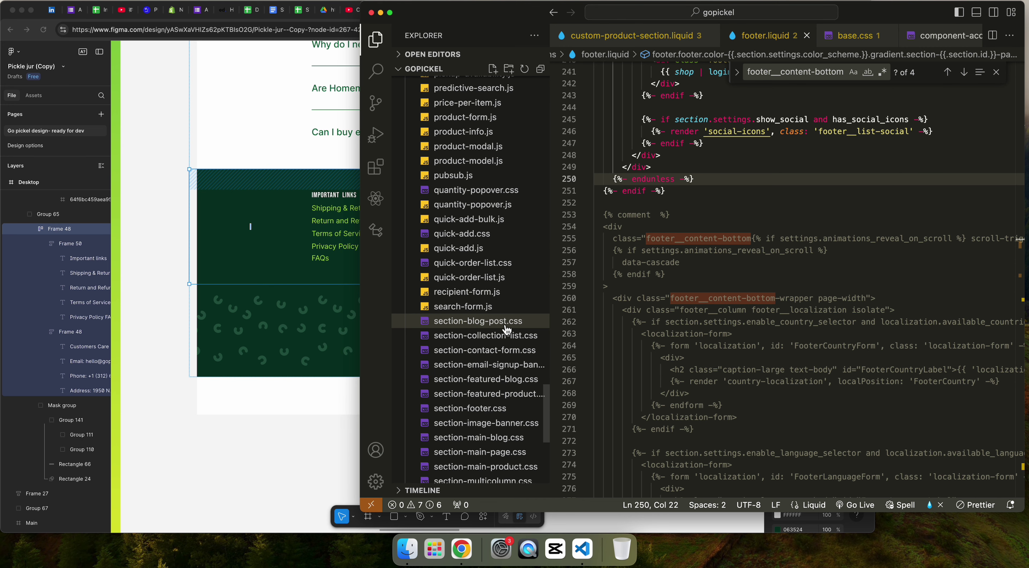
left_click(481, 415)
Step: Add font-family: var(--font-body-family); after font-size in the .footer-block__heading rule
left_click(793, 269)
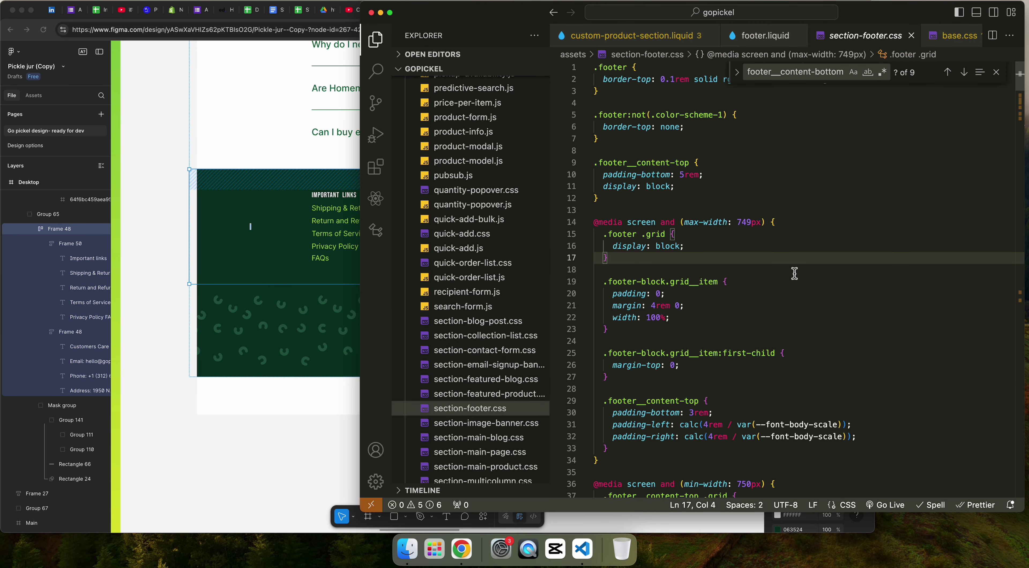
key("super+f")
key("super+v")
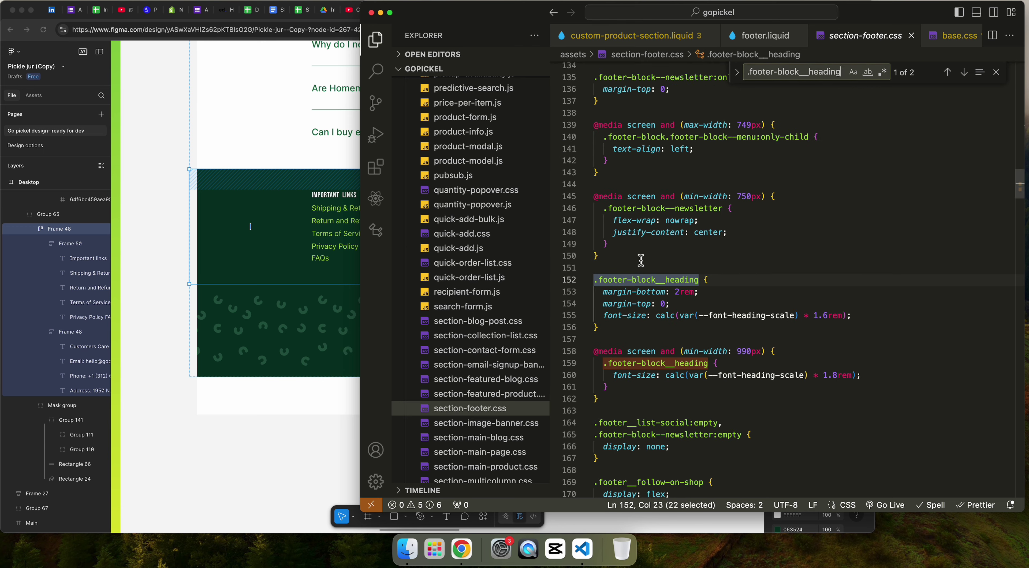
left_click(882, 318)
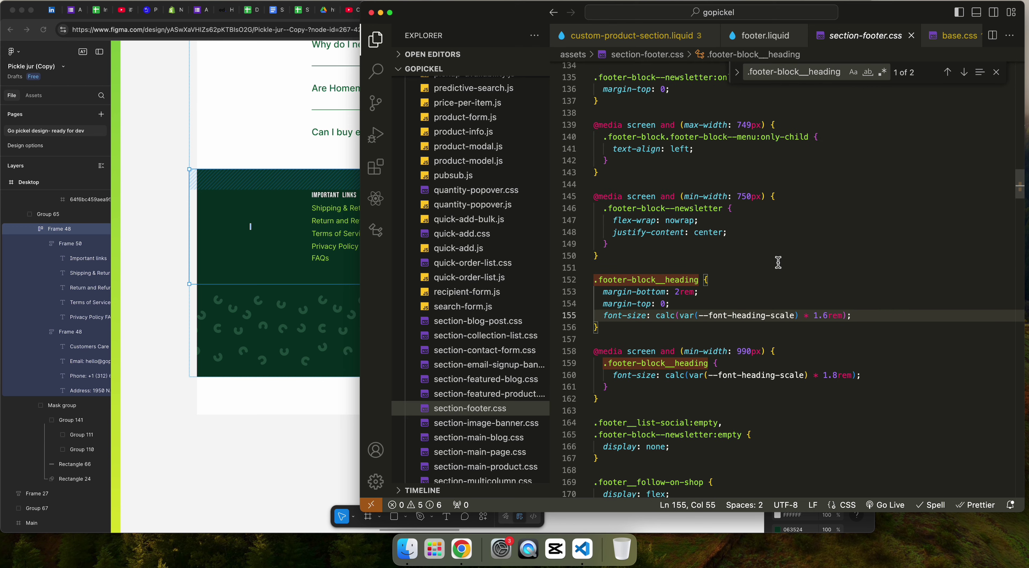
key("super+Tab")
left_click_drag(834, 455, 1011, 456)
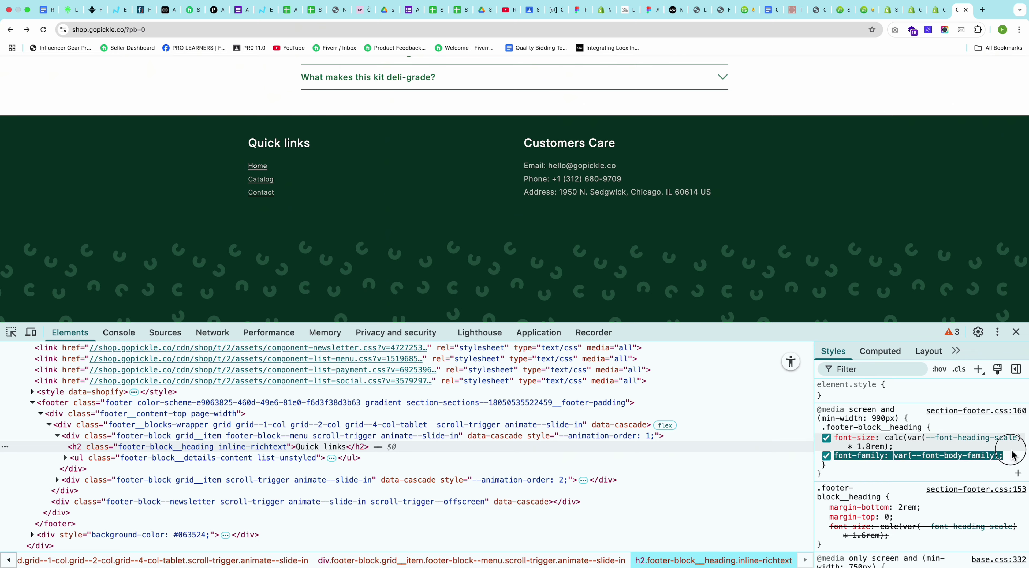
key("super+Tab")
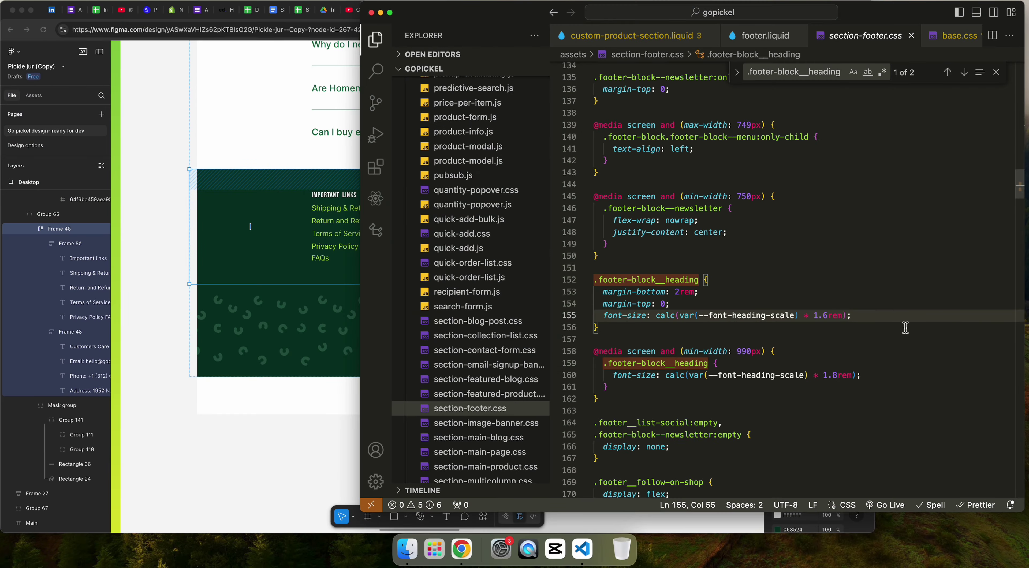
key("Return")
type("font-family: var(--font-body-family);")
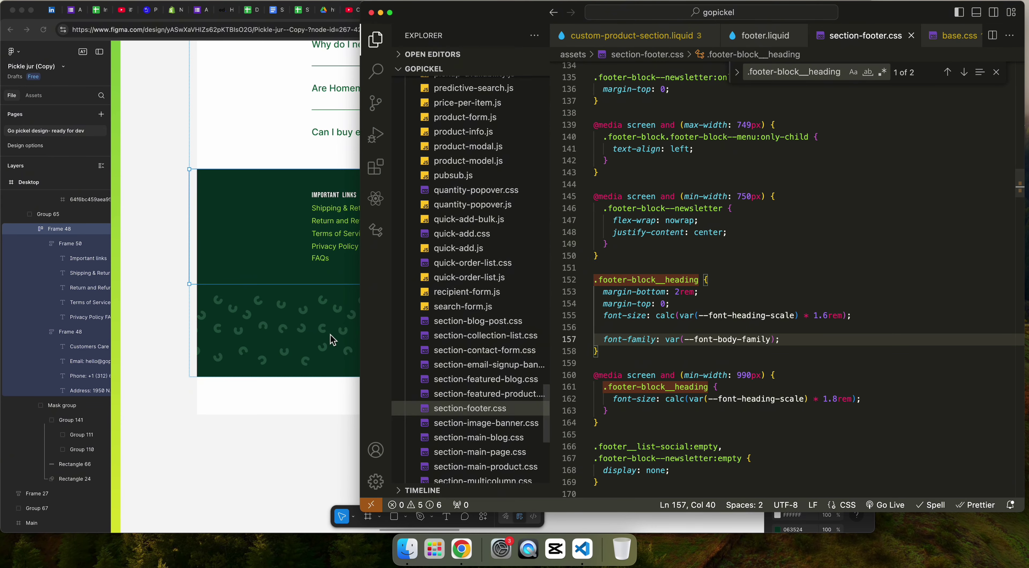
Step: Select the Important links heading text layer in the Figma footer design
left_click(332, 340)
left_click(339, 199)
left_click(339, 199)
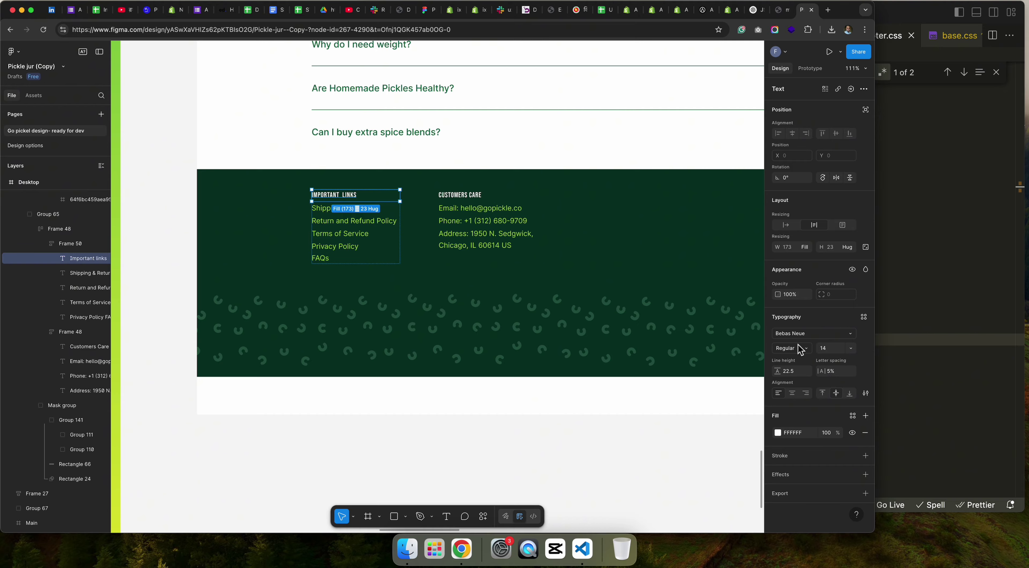
Step: Remove the font-family line from the .footer-block__heading rule and save
key("super+grave")
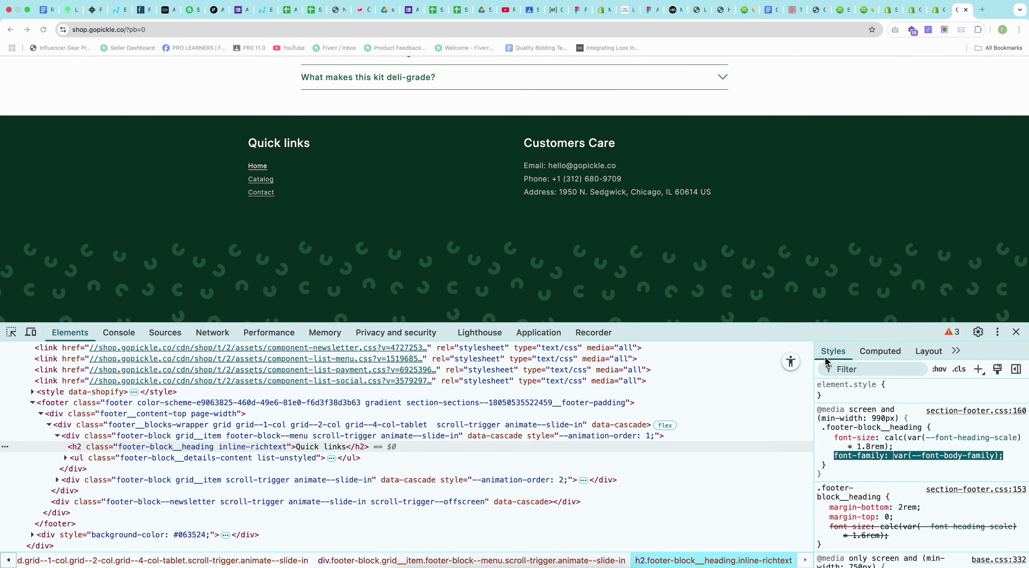
key("super+Tab")
key("super+z")
key("super+z")
key("super+s")
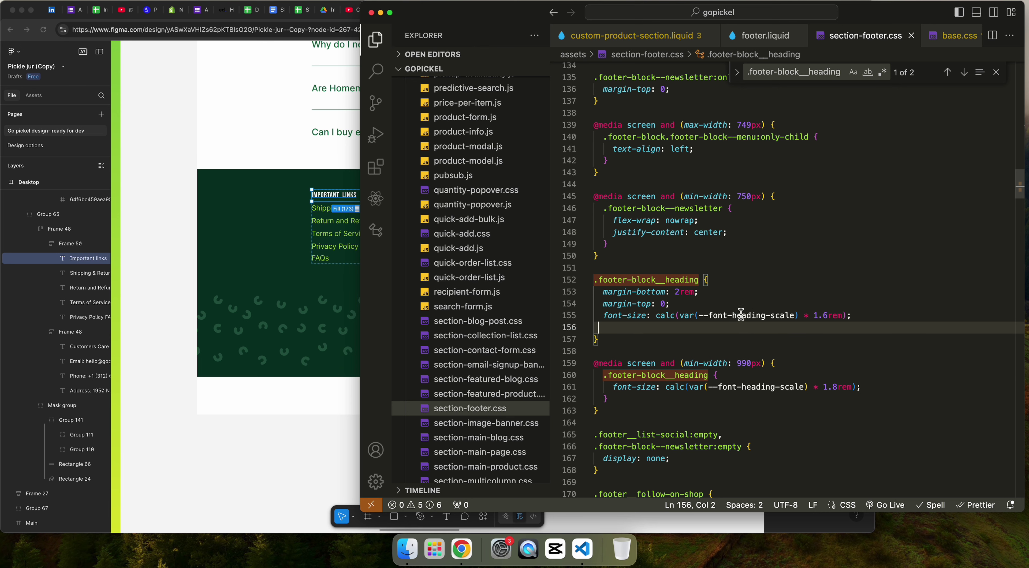
Step: Replace the 990px media query heading font-size calc with 14px and save
left_click(653, 316)
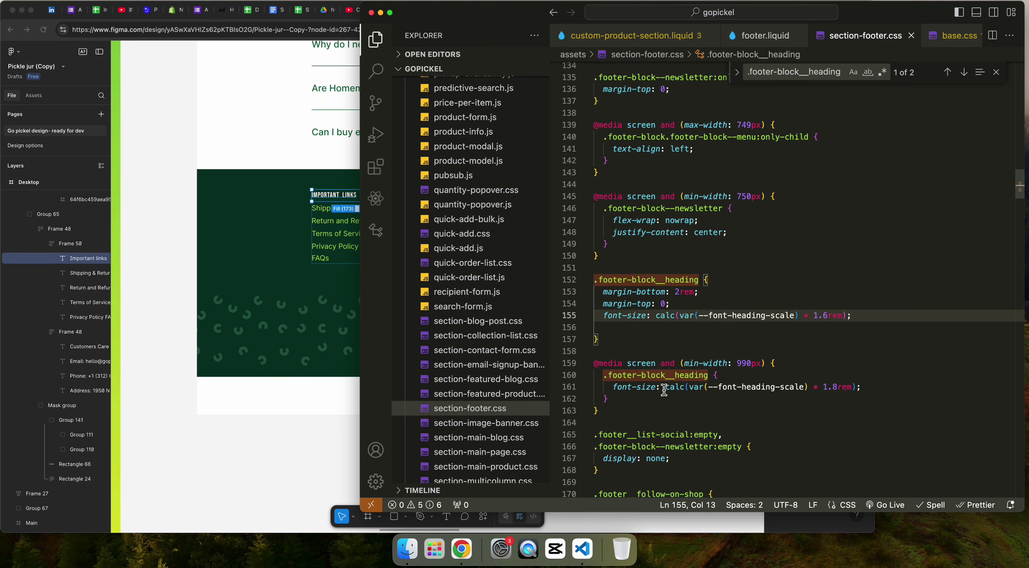
left_click_drag(665, 388, 857, 387)
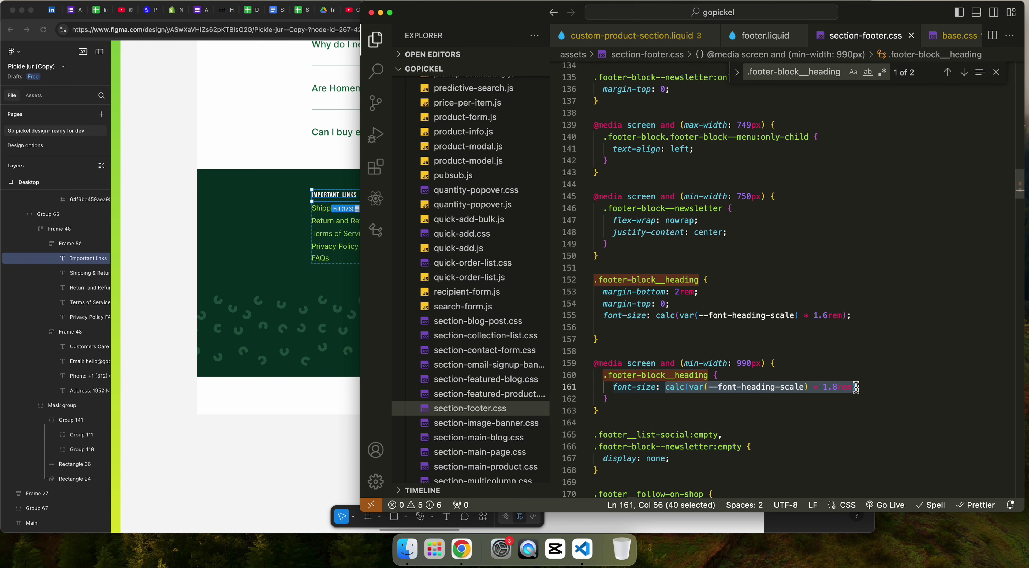
type("14px;")
key("super+s")
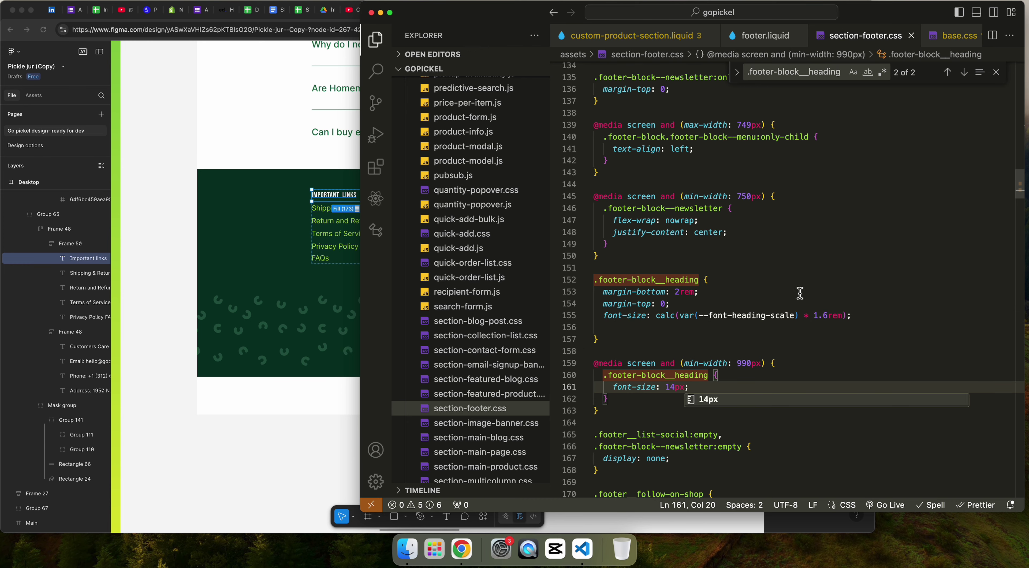
Step: Reload the store to check the heading, then select Figma's Return and Refund Policy text layer
key("super+Tab")
left_click(676, 238)
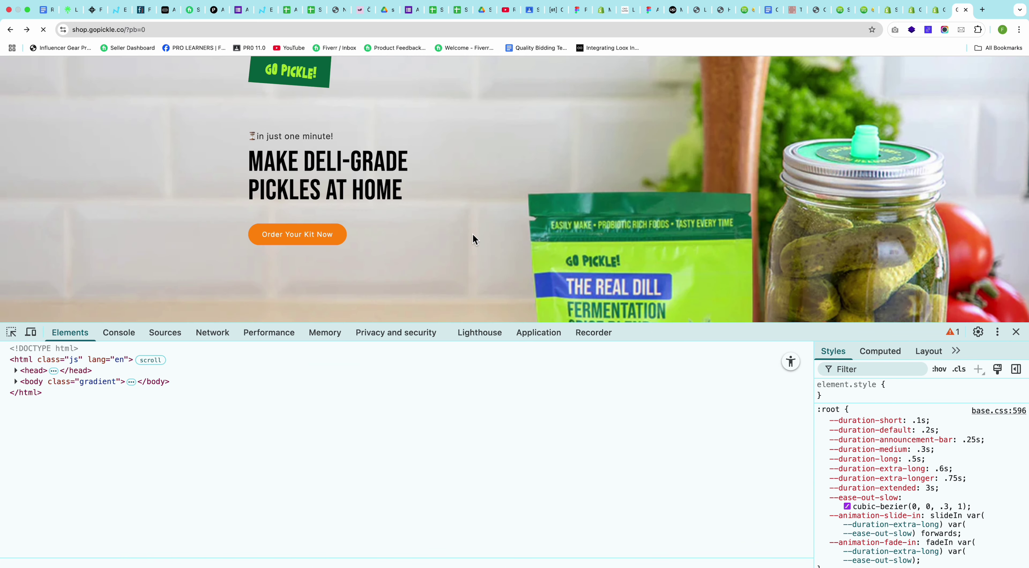
key("super+Tab")
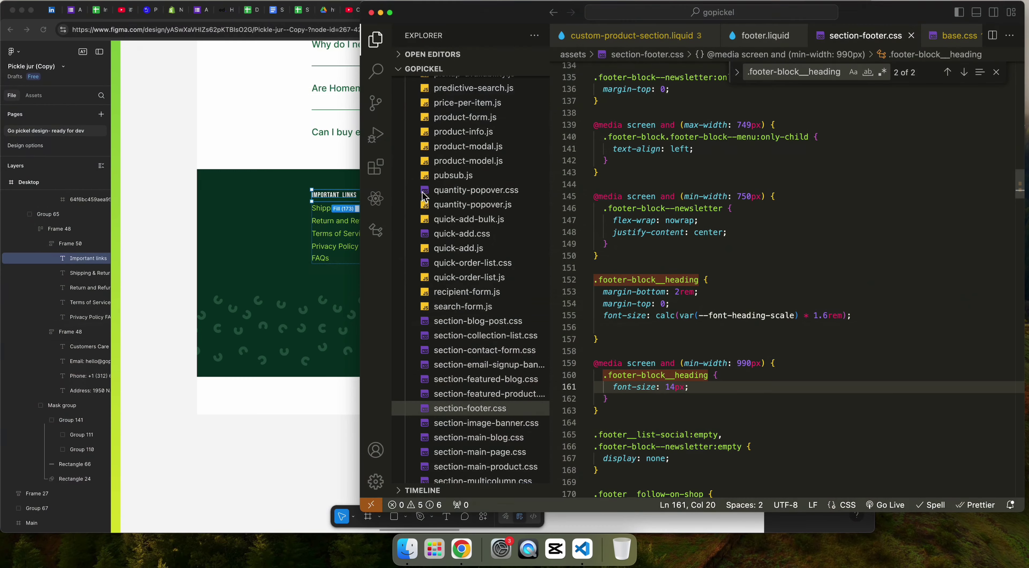
left_click(305, 287)
left_click(354, 221)
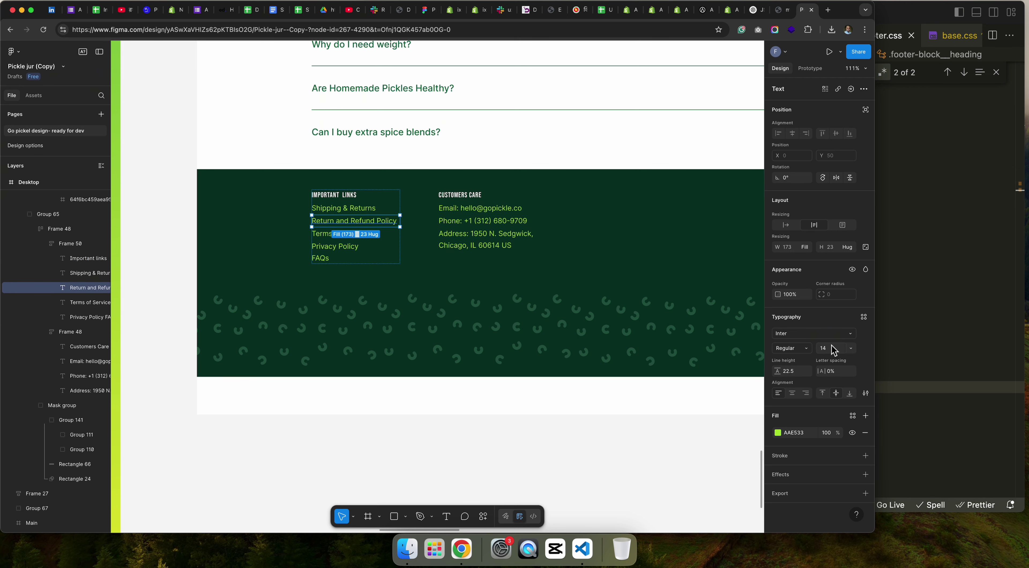
Step: Copy the link hex colour from Figma and inspect the footer details content on the store
left_click_drag(795, 434, 798, 433)
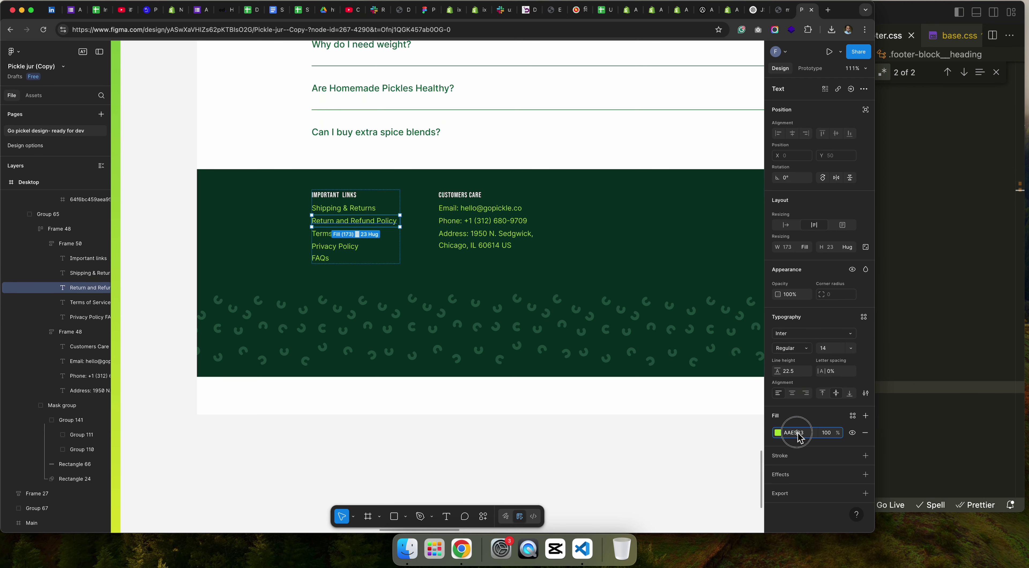
key("super+c")
key("ctrl+Right")
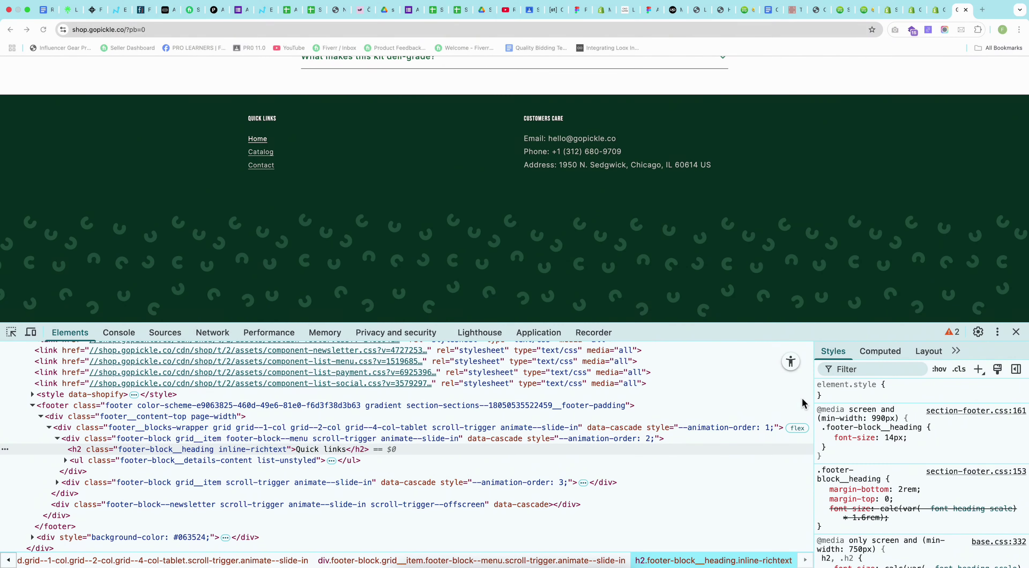
left_click(11, 333)
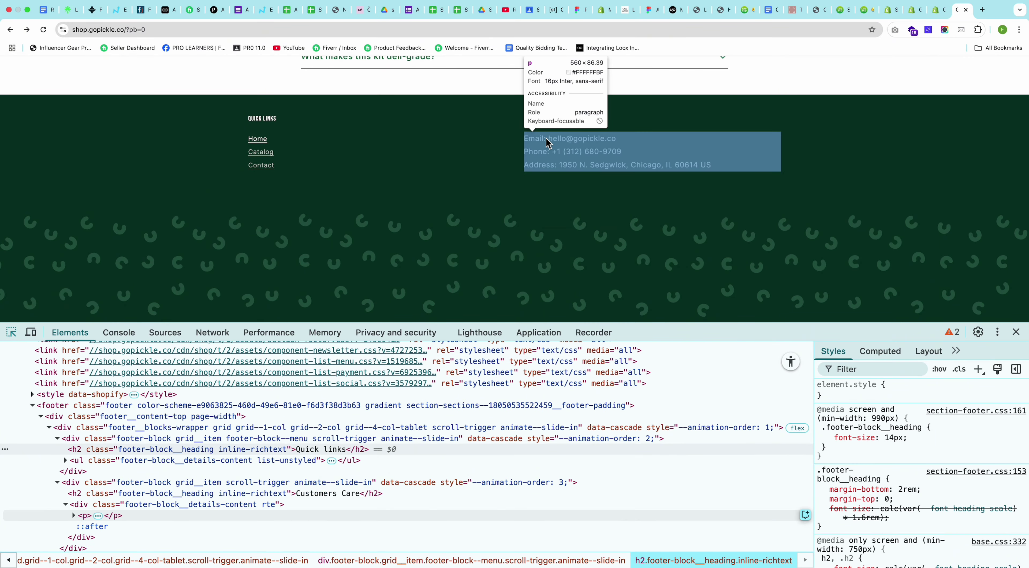
left_click(545, 140)
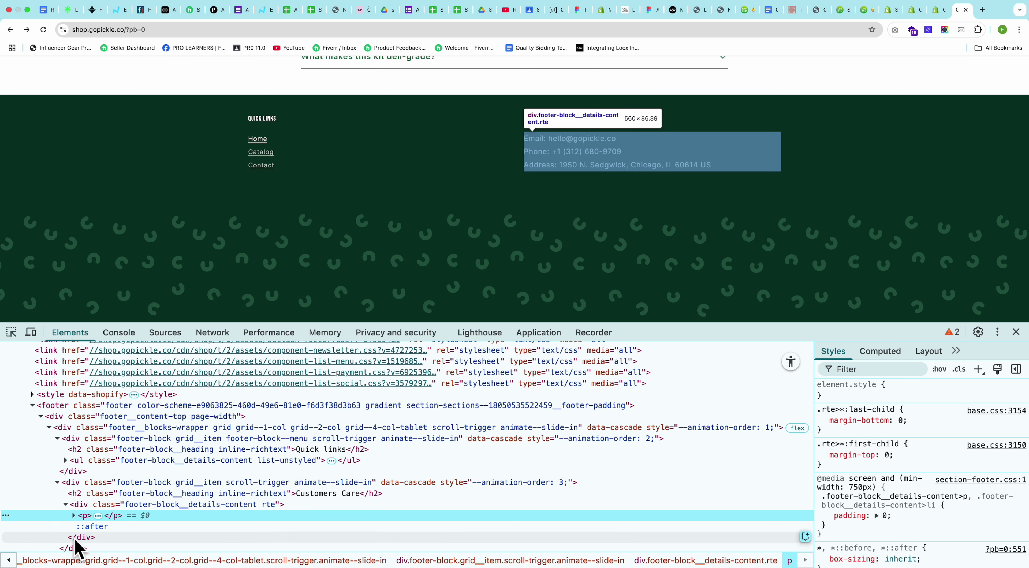
left_click(128, 506)
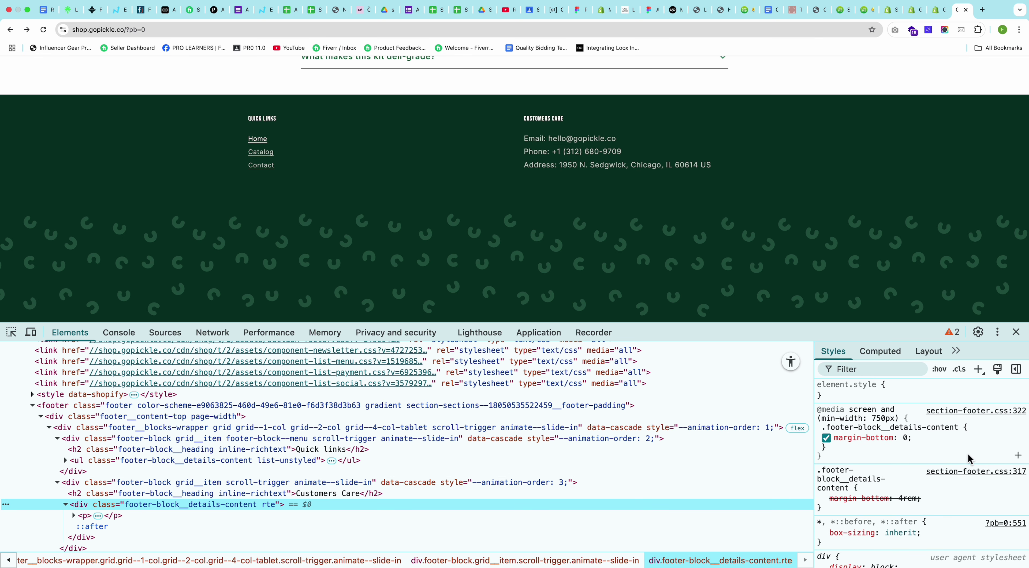
Step: Add font-size: 14px and color: #AAE533 to .footer-block__details-content and copy the rule
left_click(931, 444)
type("font-size: 1")
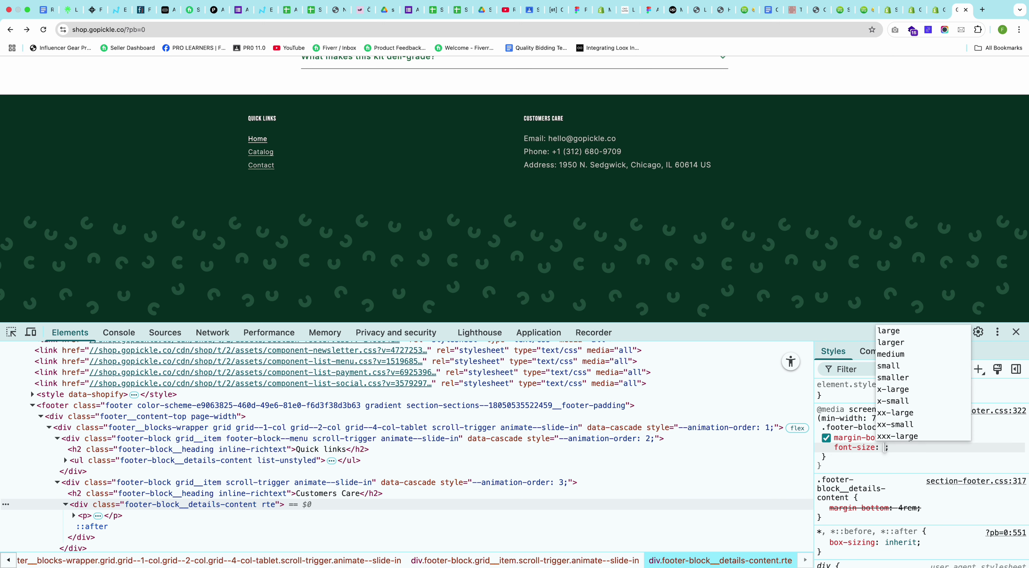
type("4px")
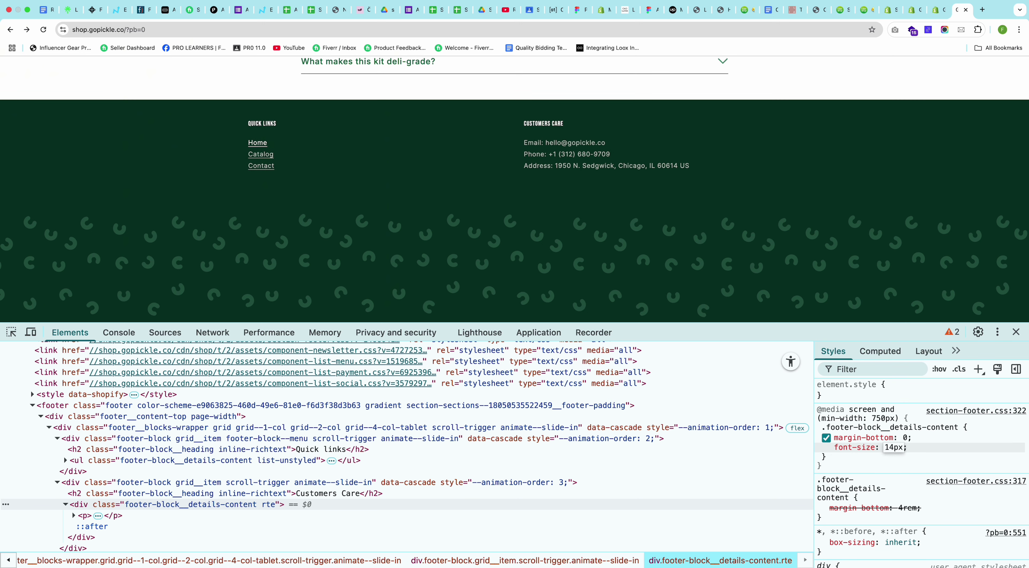
key("Return")
type("color: ")
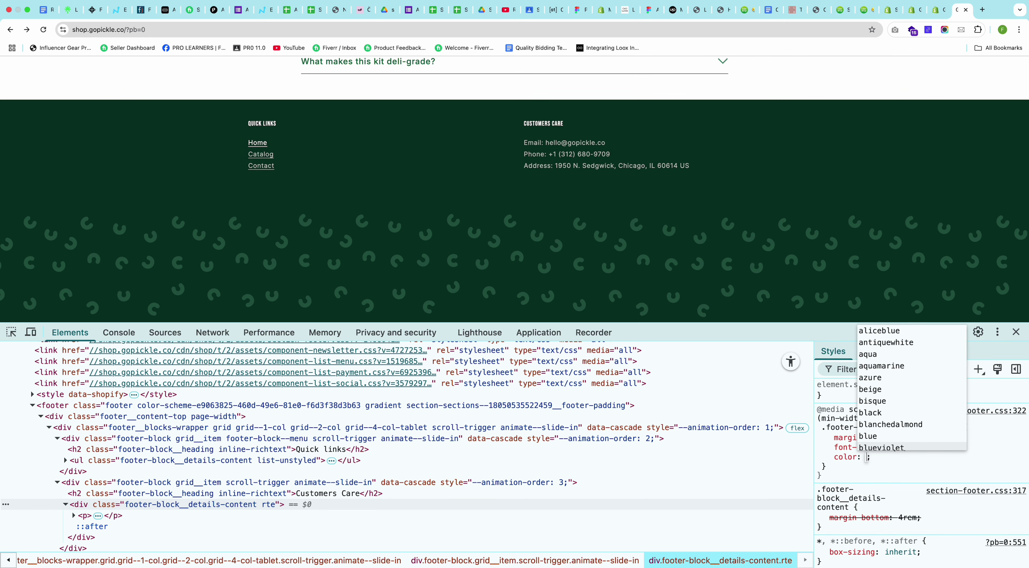
type("AAE533")
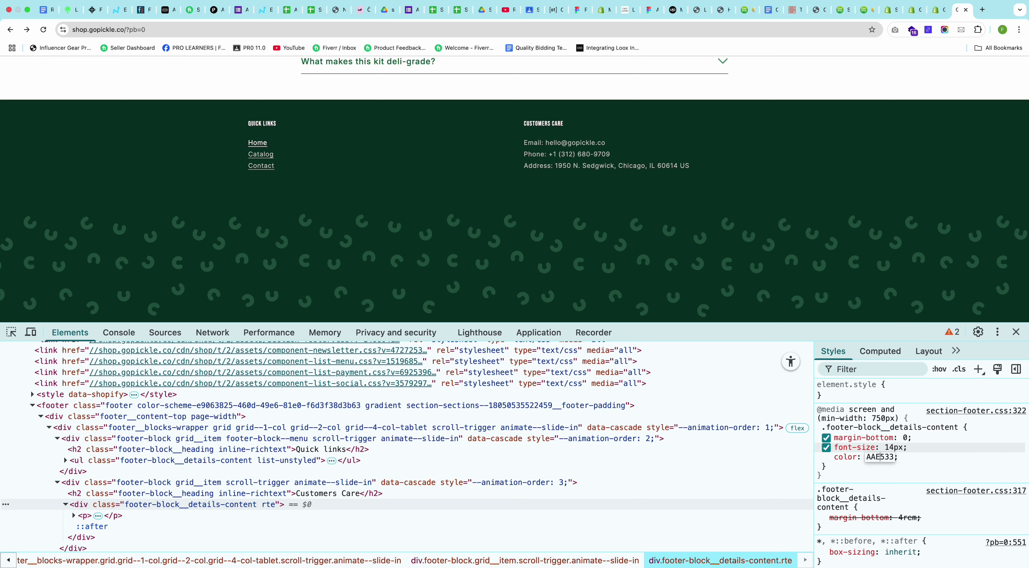
key("Return")
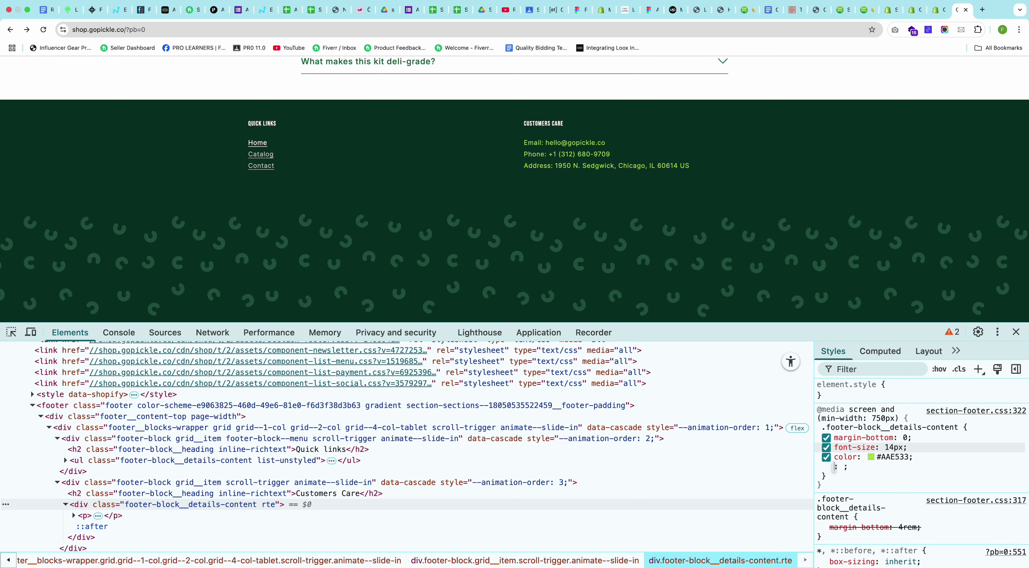
key("Escape")
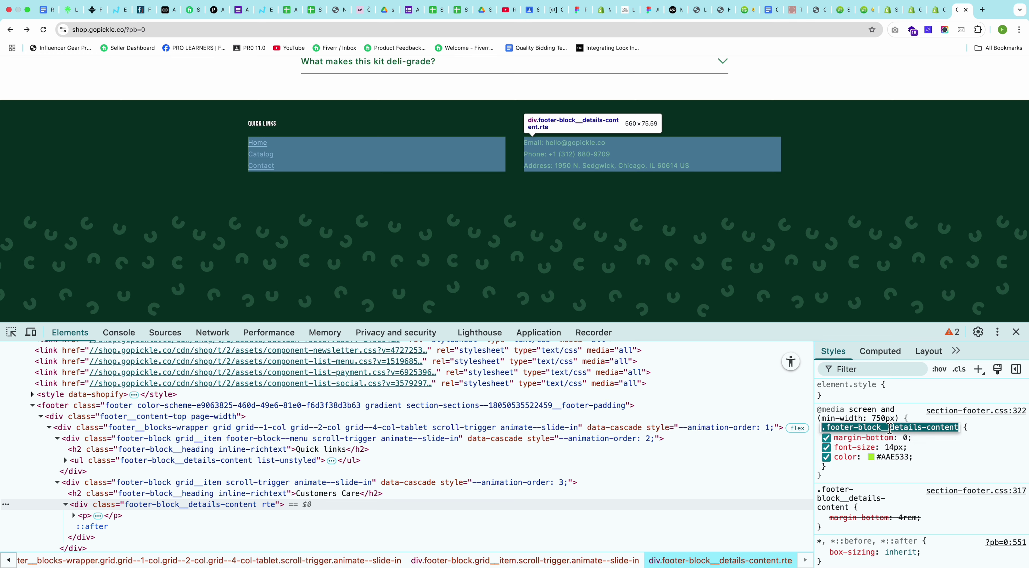
right_click(944, 458)
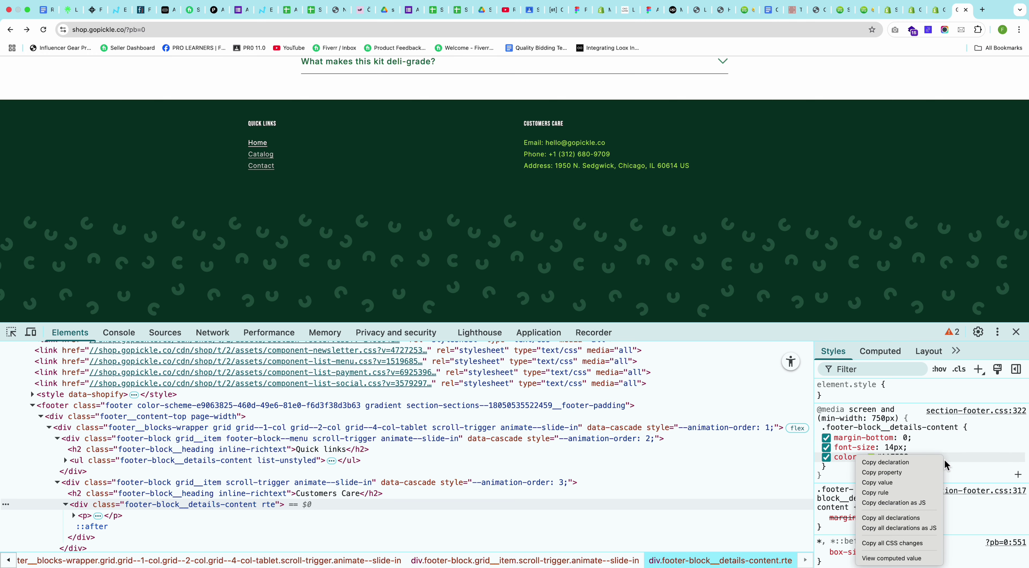
left_click(877, 493)
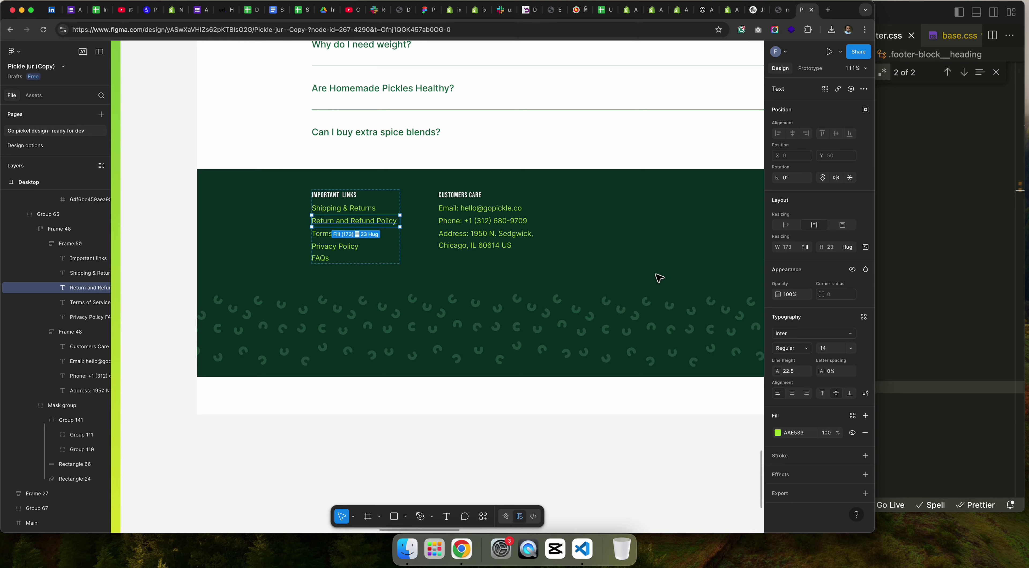
left_click(909, 298)
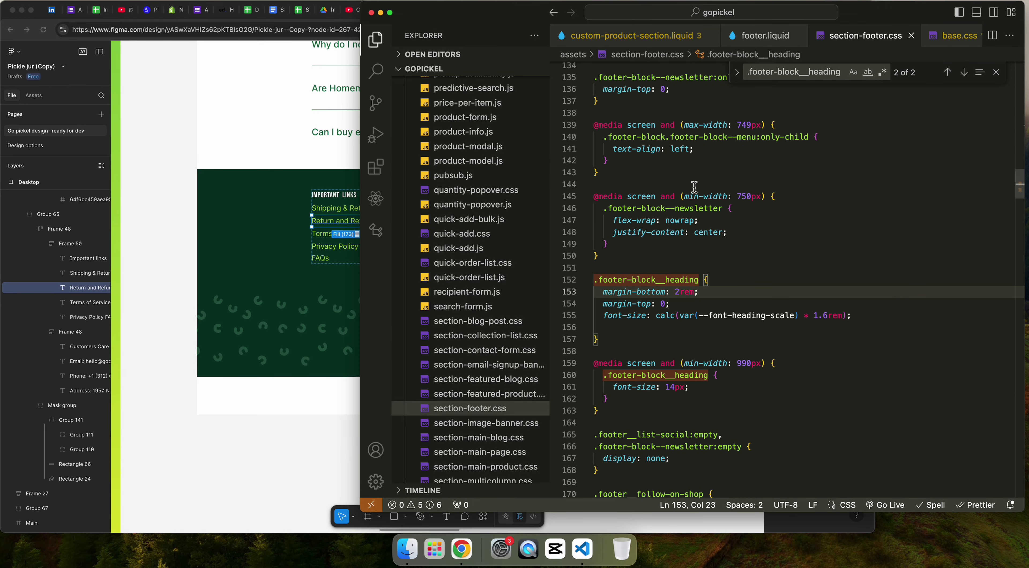
Step: Paste the details-content rule into section-footer.css and delete its margin-bottom line
scroll(683, 212, "up", 20)
left_click(683, 232)
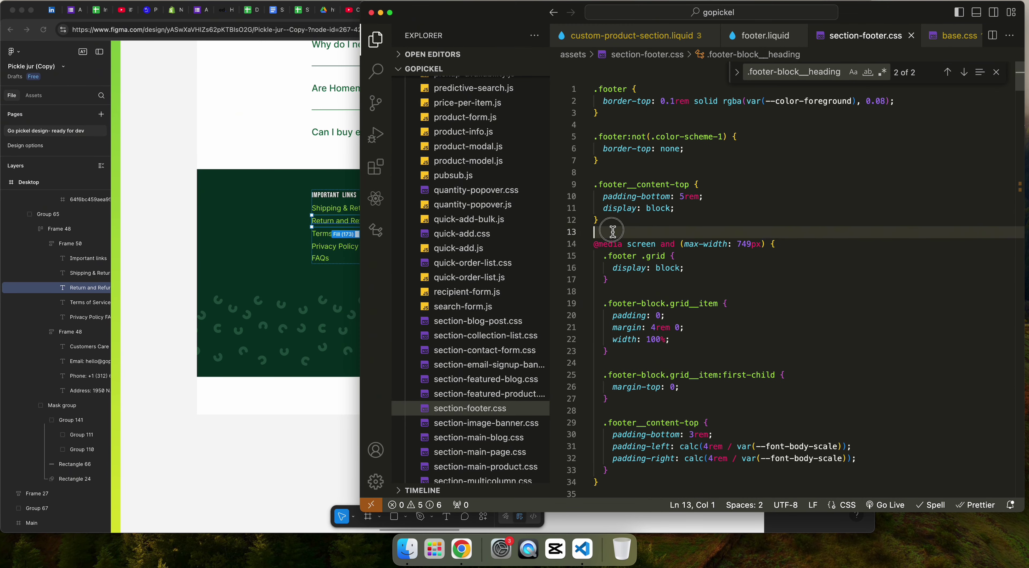
key("Return")
key("super+v")
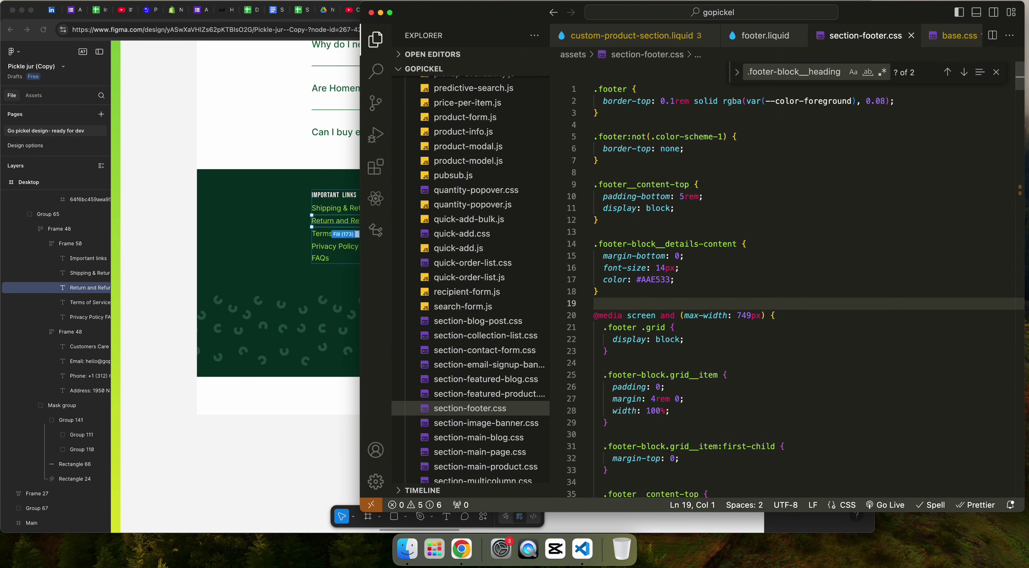
left_click_drag(697, 261, 788, 248)
key("BackSpace")
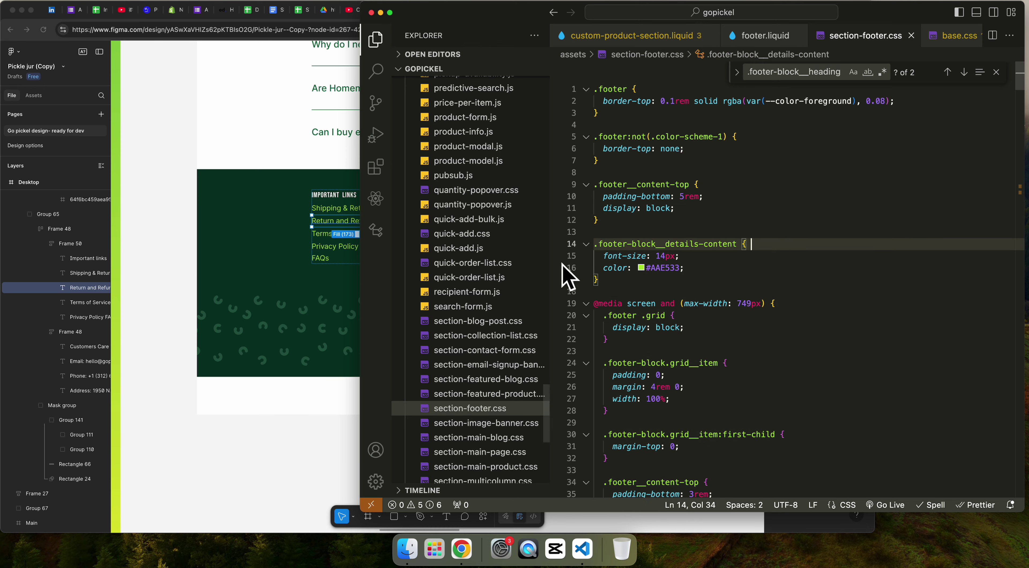
Step: Inspect the footer menu's Home link in DevTools and select its link rule selector
key("super+Tab")
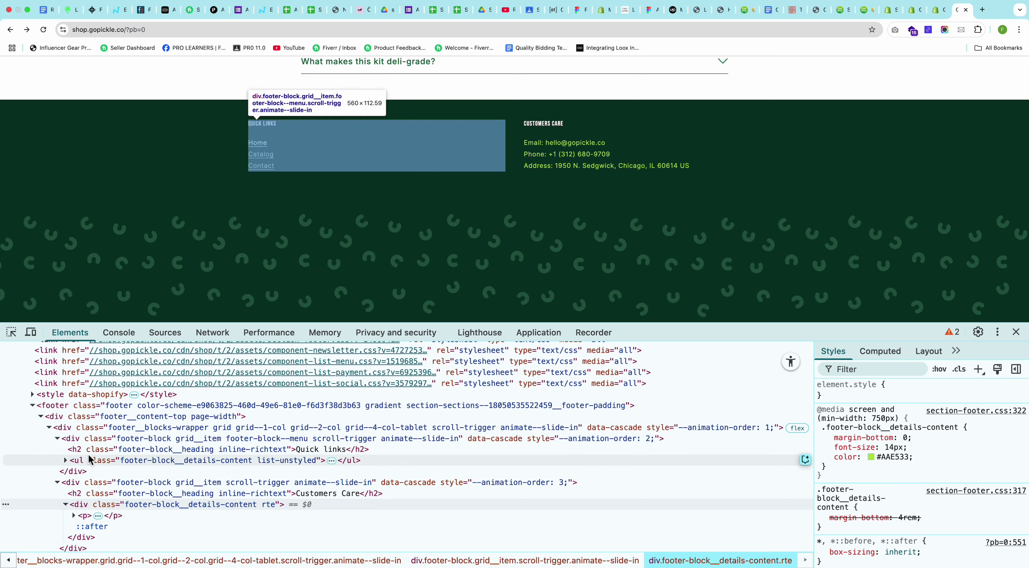
left_click(67, 462)
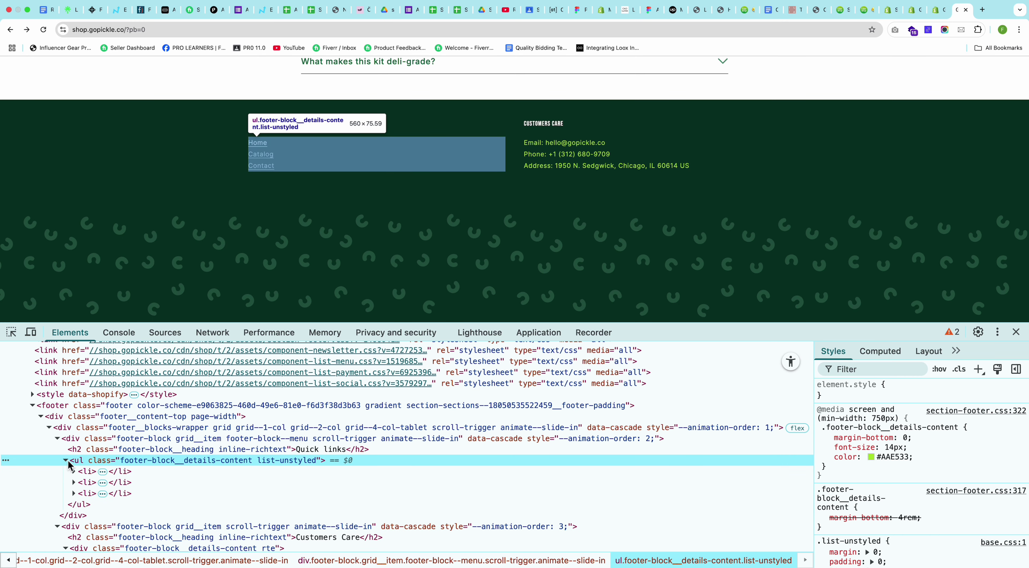
left_click(85, 473)
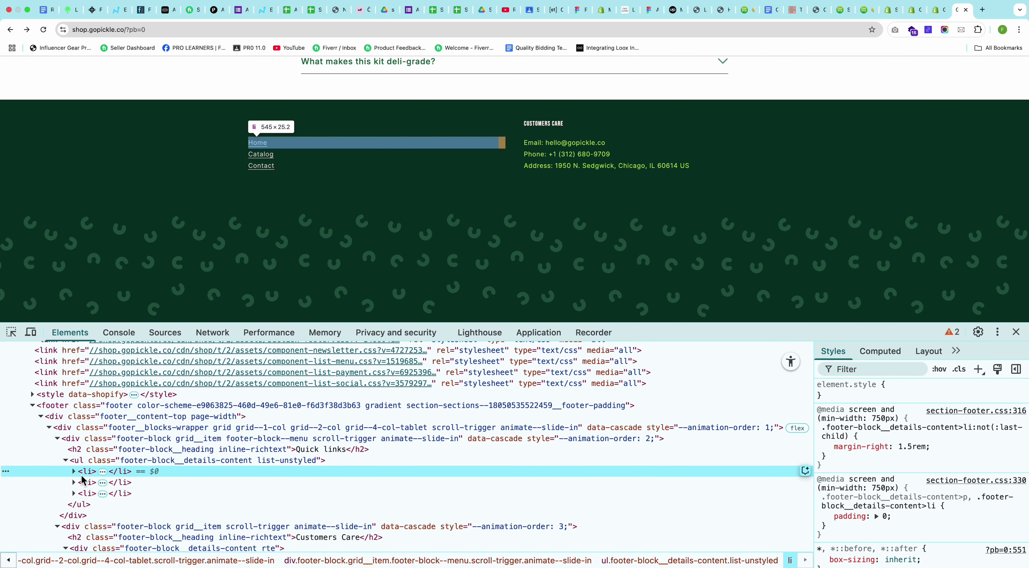
left_click(74, 471)
left_click(87, 482)
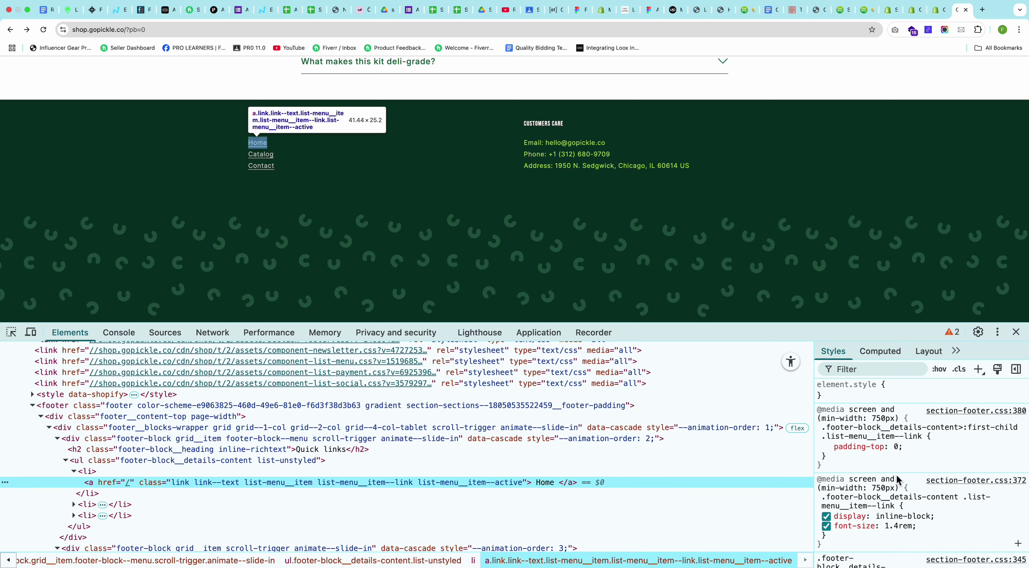
left_click(895, 437)
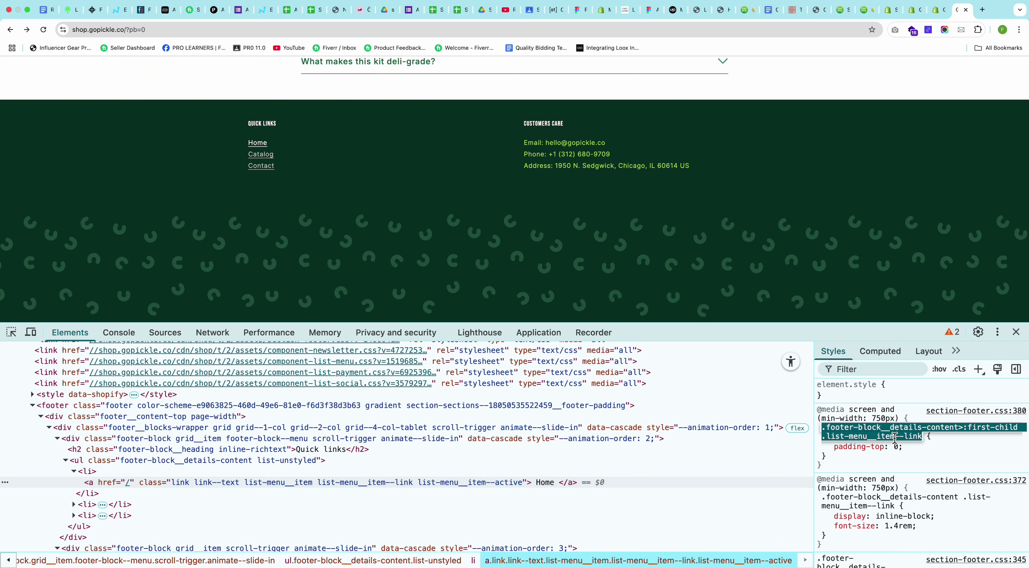
key("super+Tab")
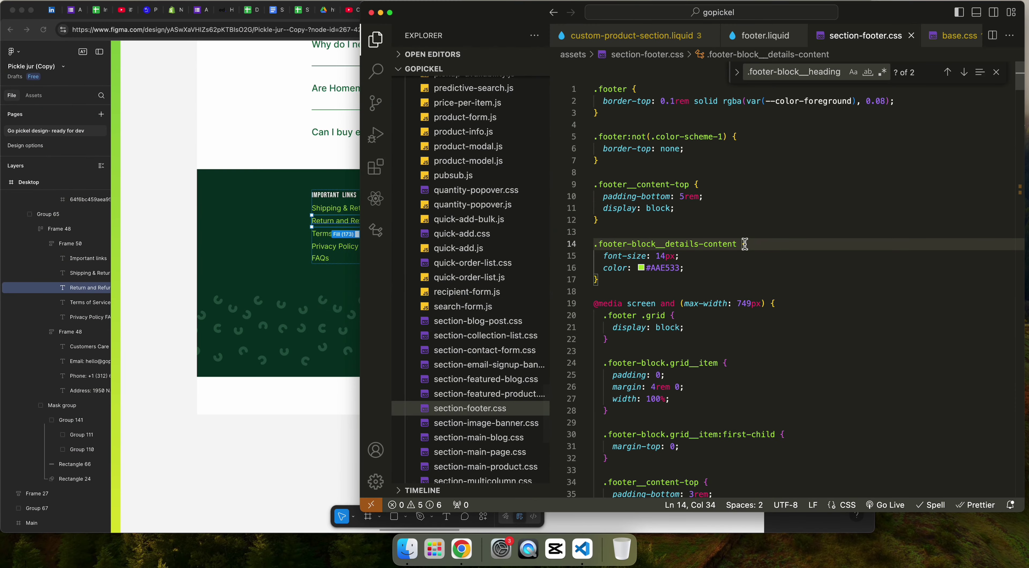
Step: Add the .list-menu__item--link selector to the rule, mark 14px and #AAE533 !important, and save
type(",")
key("Return")
key("super+v")
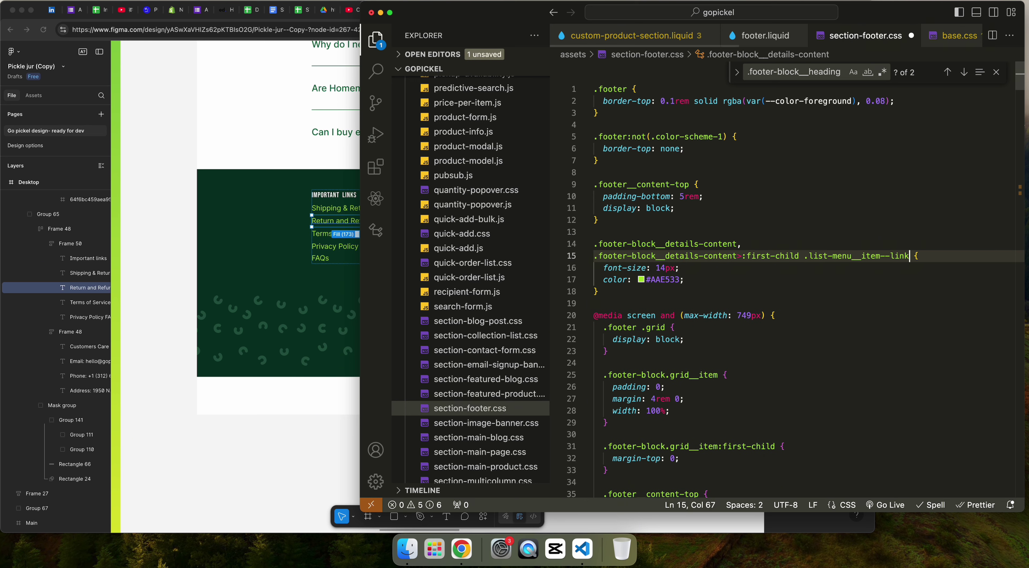
left_click(677, 268)
double_click(671, 280)
left_click(678, 269)
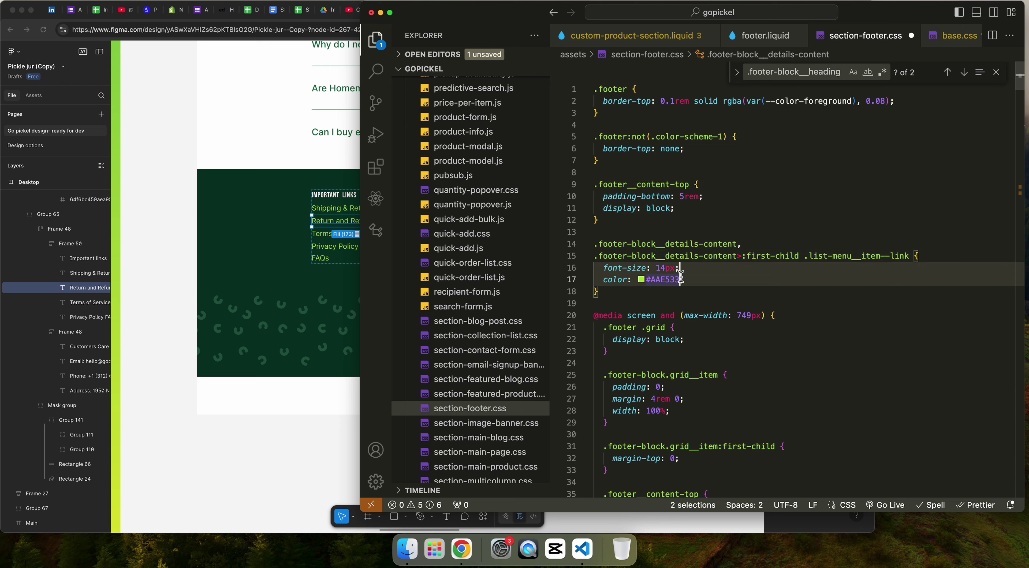
left_click(682, 280, "alt")
type("!important")
key("super+s")
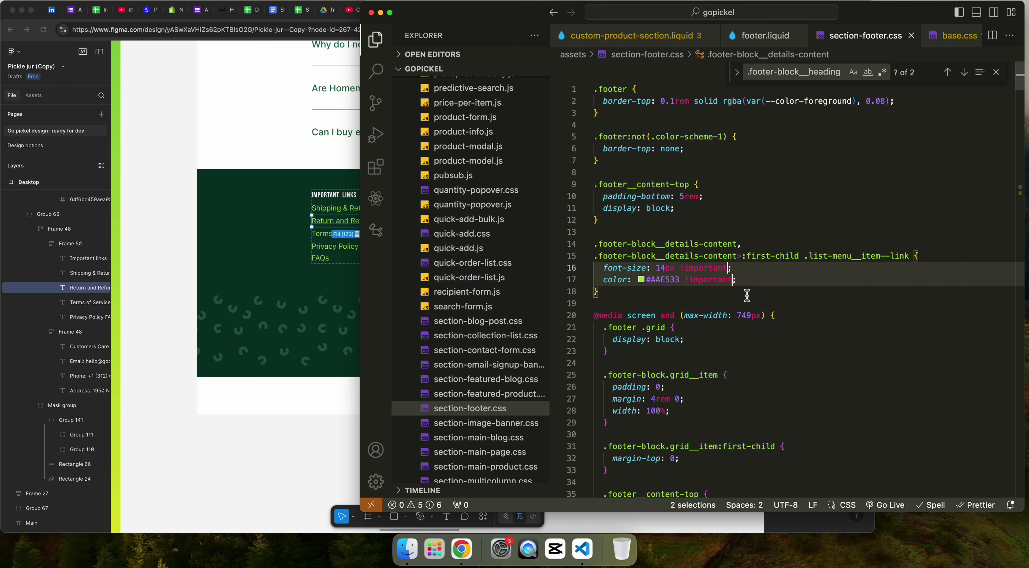
Step: Reload the store, then remove :first-child from the footer link selector
key("super+Tab")
key("super+r")
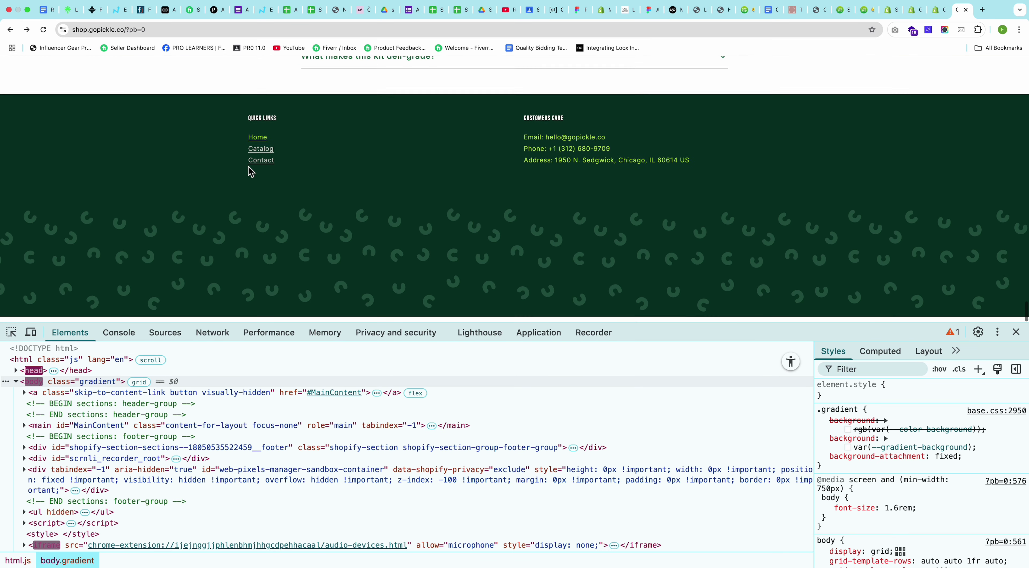
key("super+Tab")
left_click(882, 284)
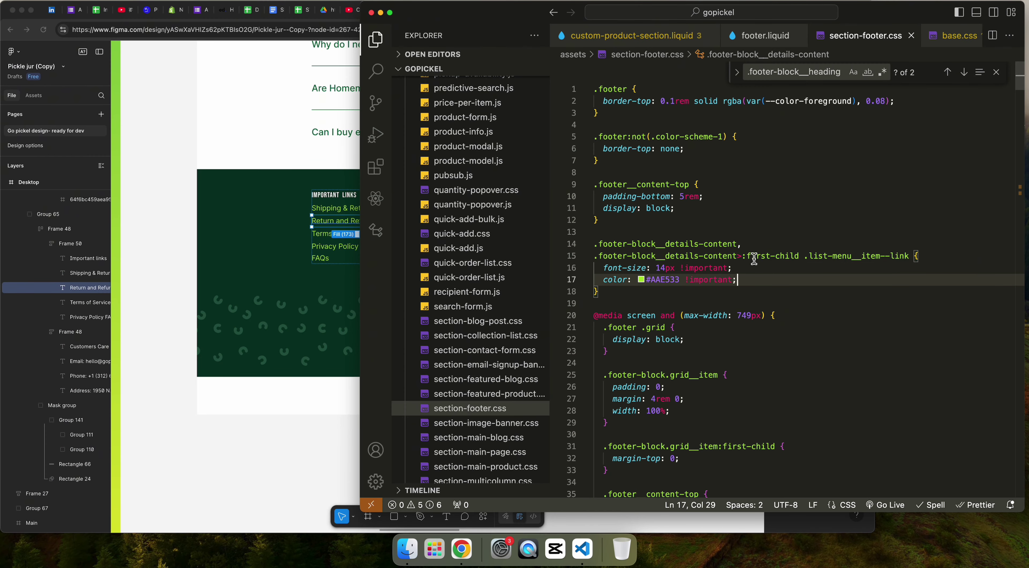
left_click_drag(736, 258, 792, 257)
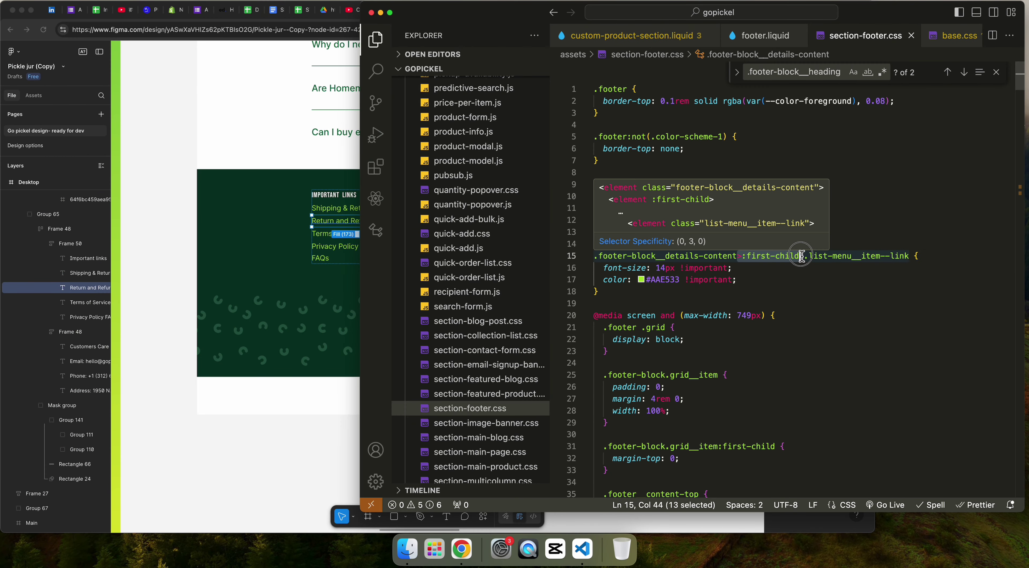
key("BackSpace")
key("super+Tab")
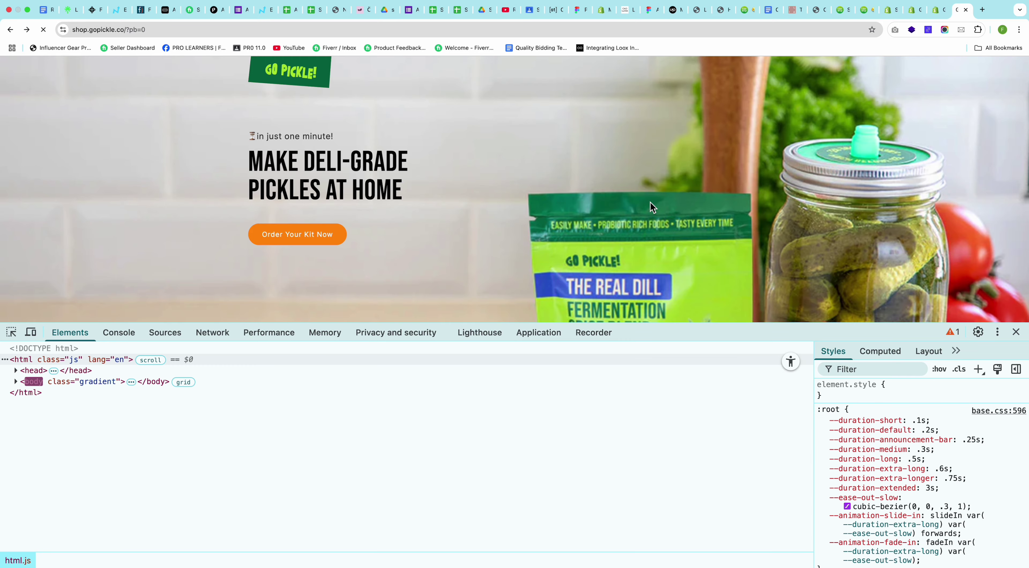
Step: Scroll the shop page down to check the footer links
scroll(650, 202, "down", 10)
scroll(652, 205, "down", 15)
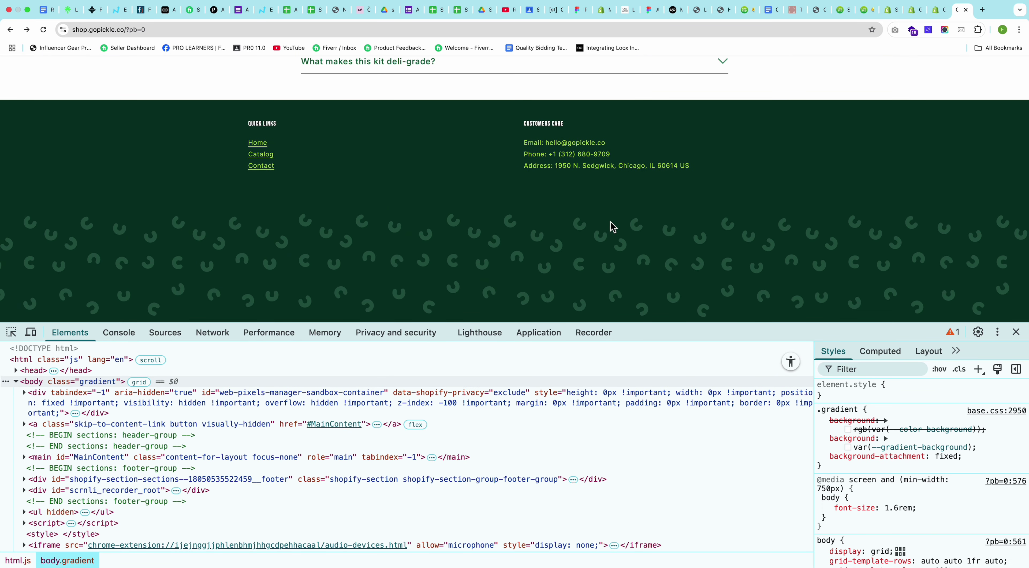
key("super+Tab")
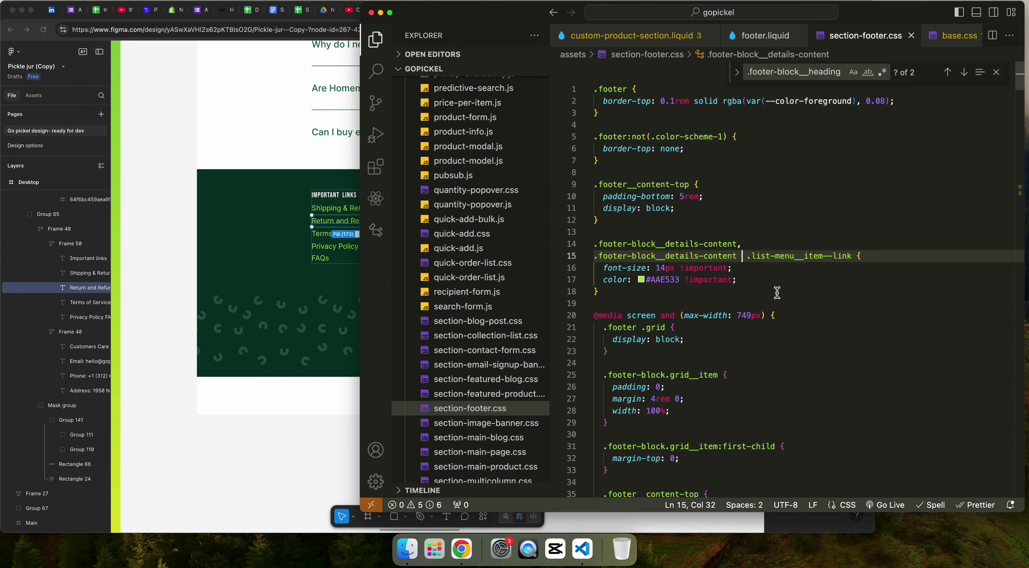
Step: Add text-decoration: none; to the footer link rule
left_click(771, 284)
key("Return")
type("text")
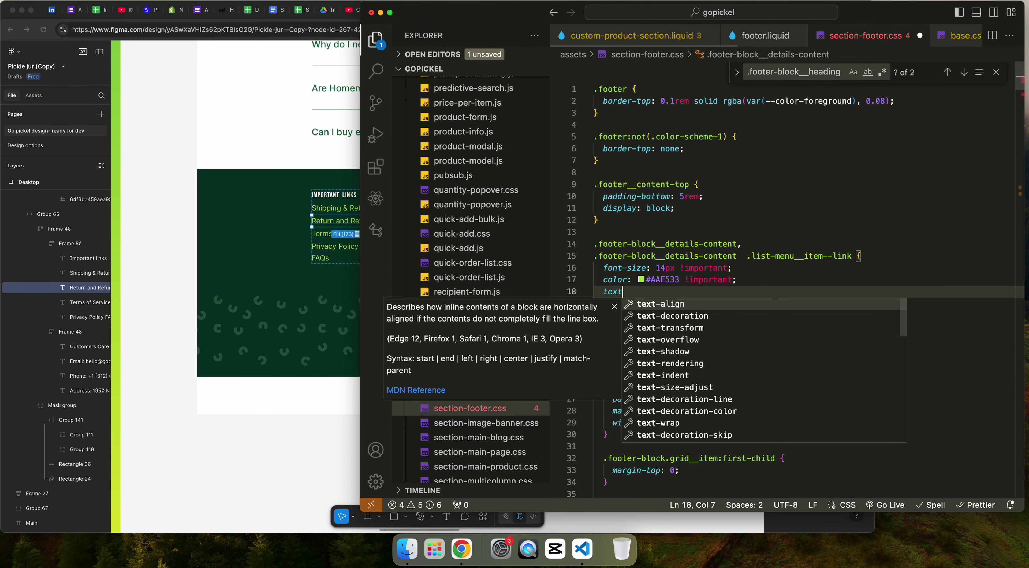
key("Down")
key("Return")
type("none")
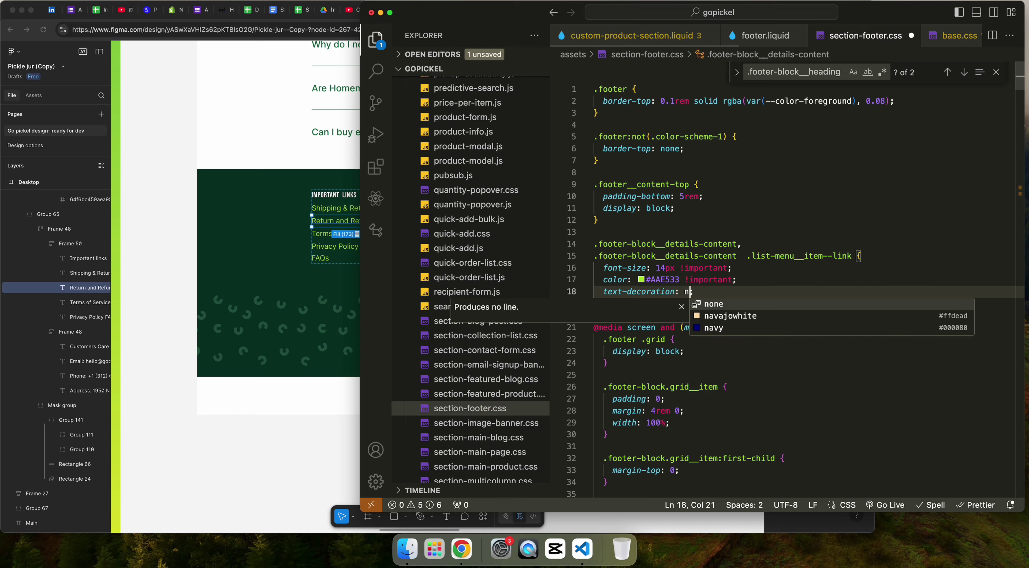
key("Return")
Step: Compare the store's footer links against the Figma footer frame
key("super+Tab")
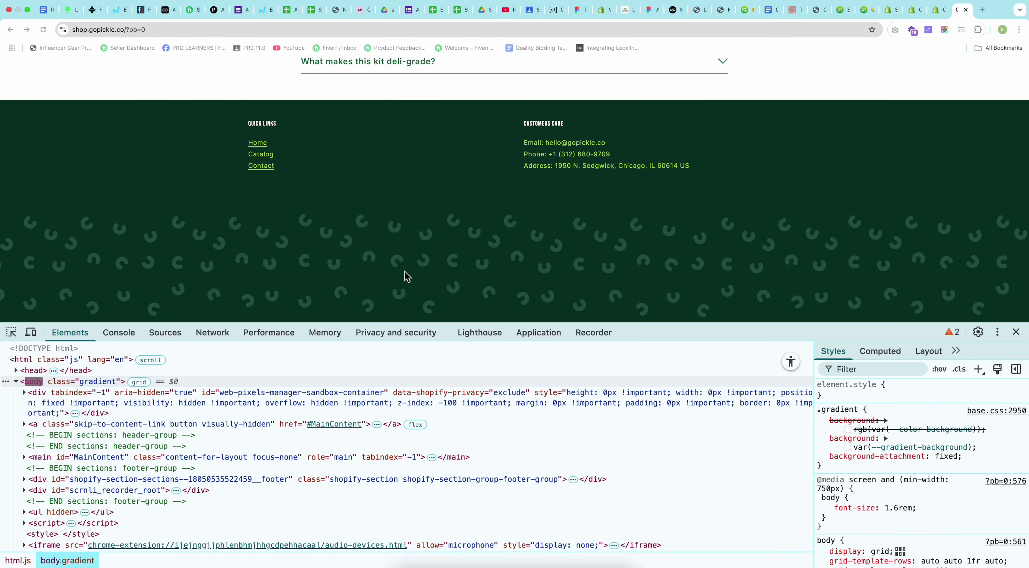
key("super+Tab")
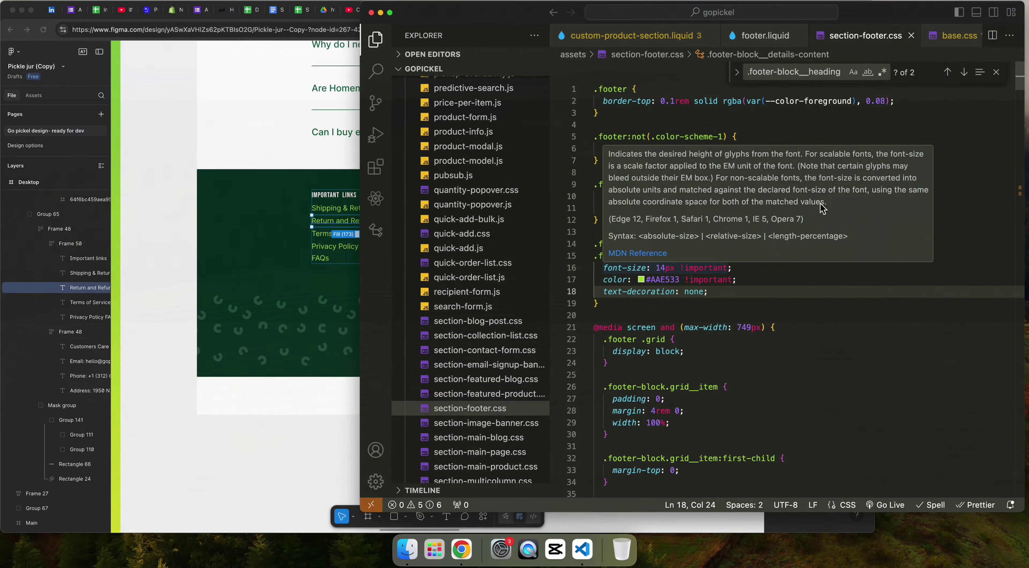
left_click(255, 263)
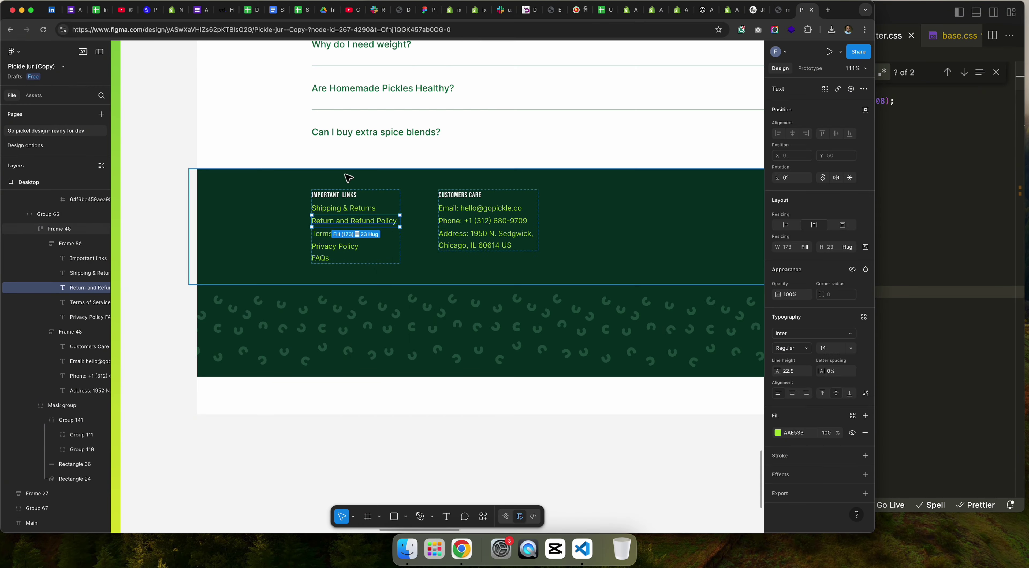
left_click(597, 194)
key("super+Tab")
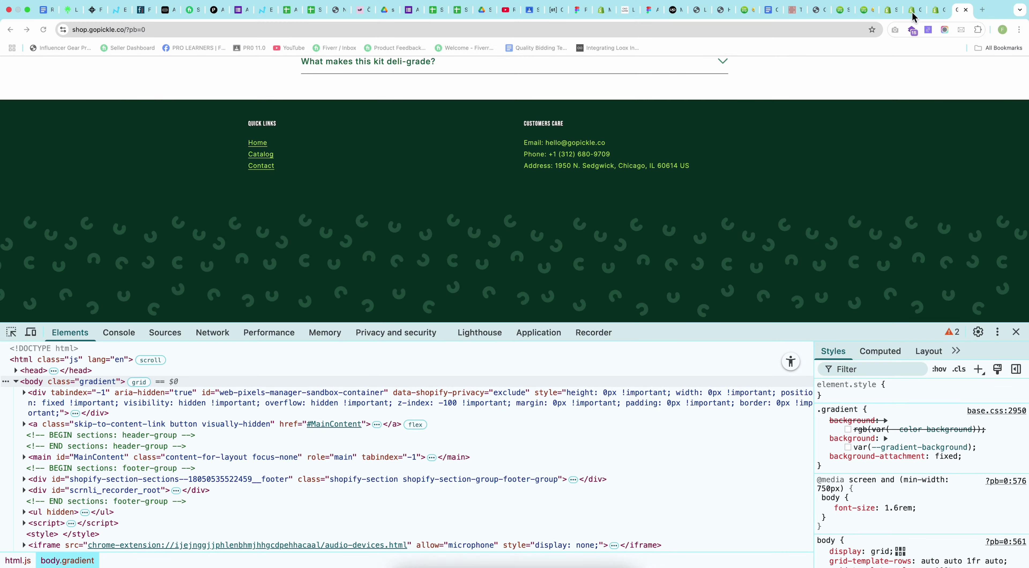
left_click(939, 19)
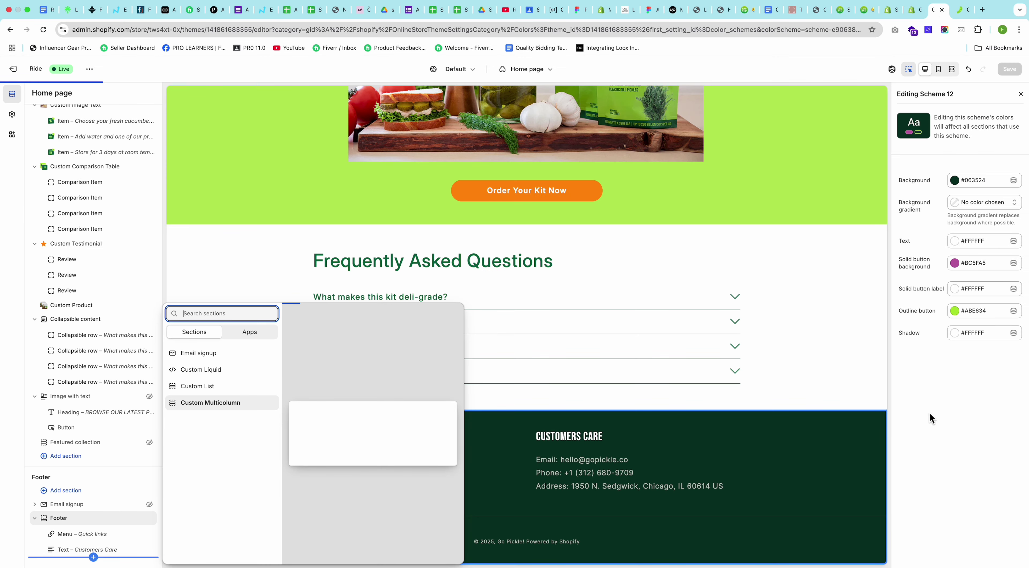
Step: Raise the Footer section's top padding to 84 px, keeping bottom at 40 px, and save
key("Escape")
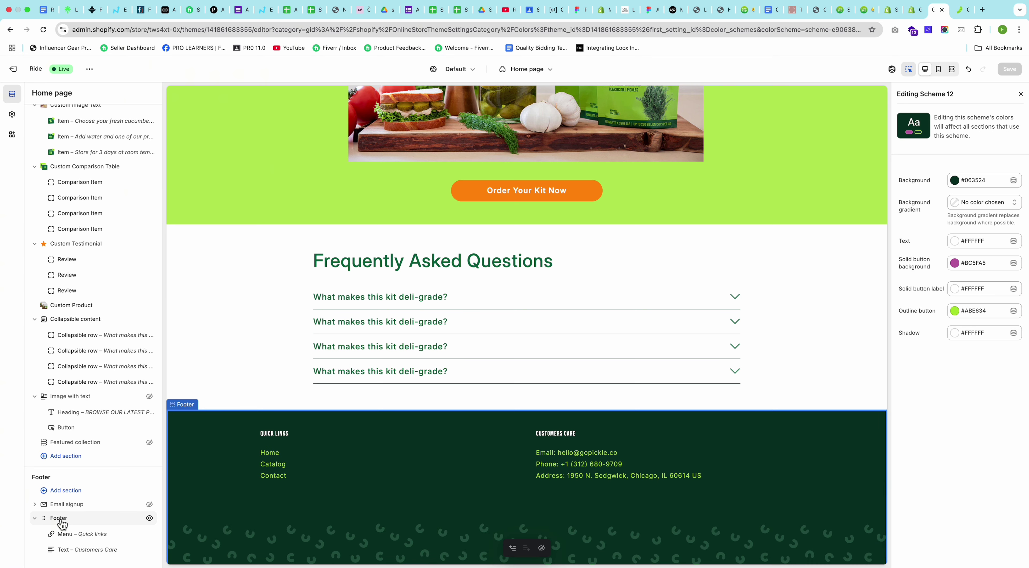
left_click(1021, 94)
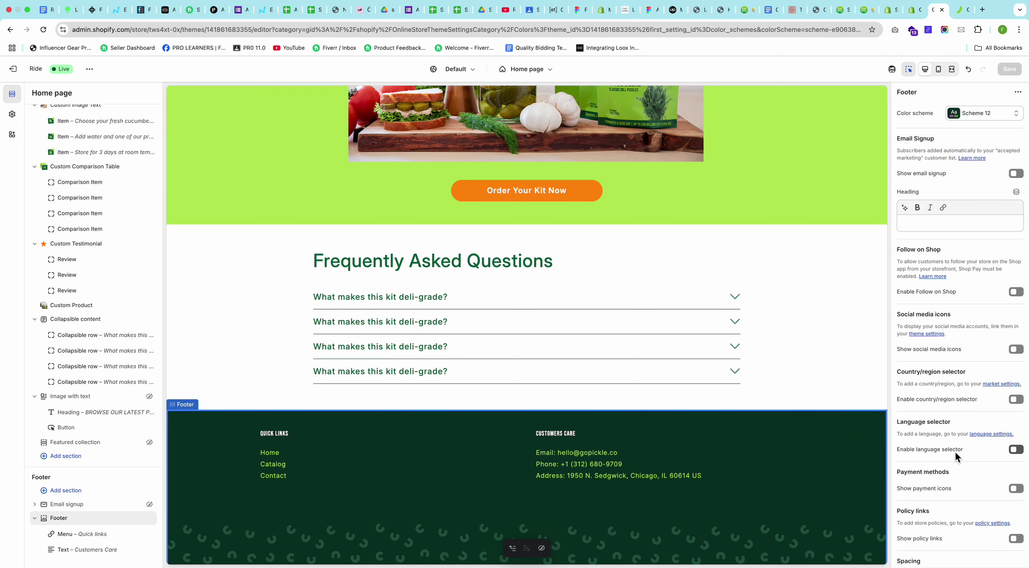
scroll(955, 451, "down", 3)
left_click(970, 479)
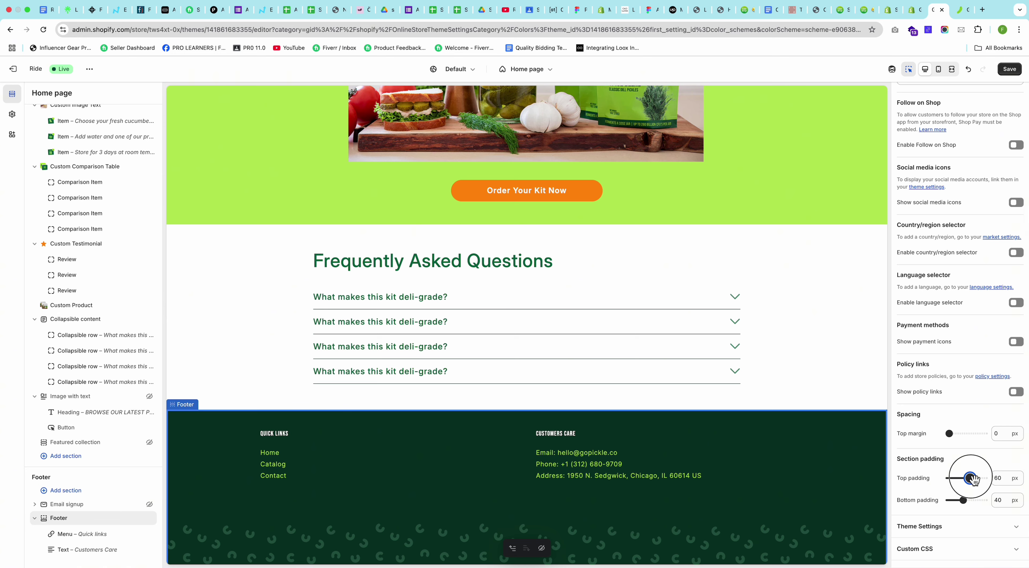
left_click(970, 501)
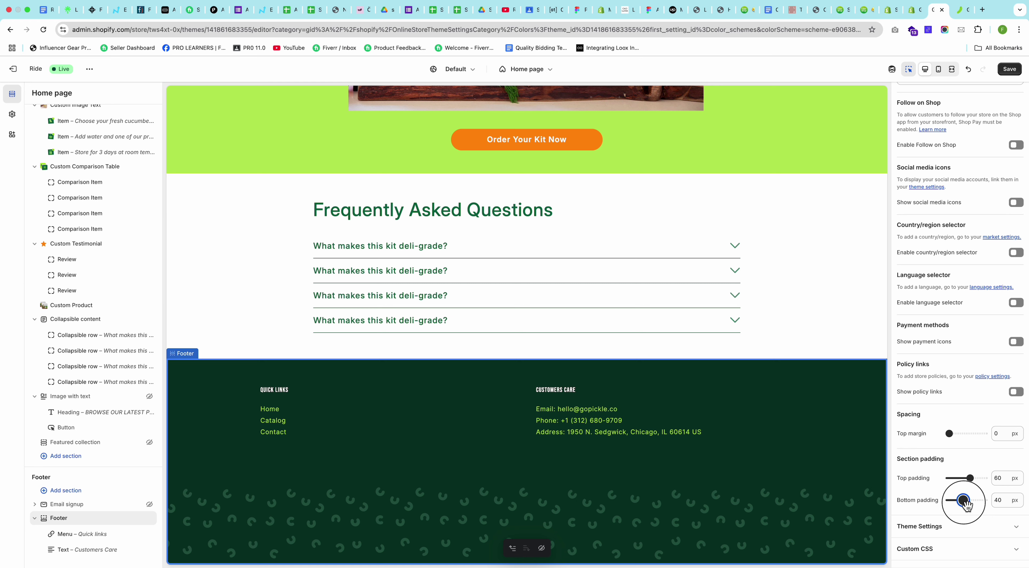
left_click_drag(974, 479, 979, 478)
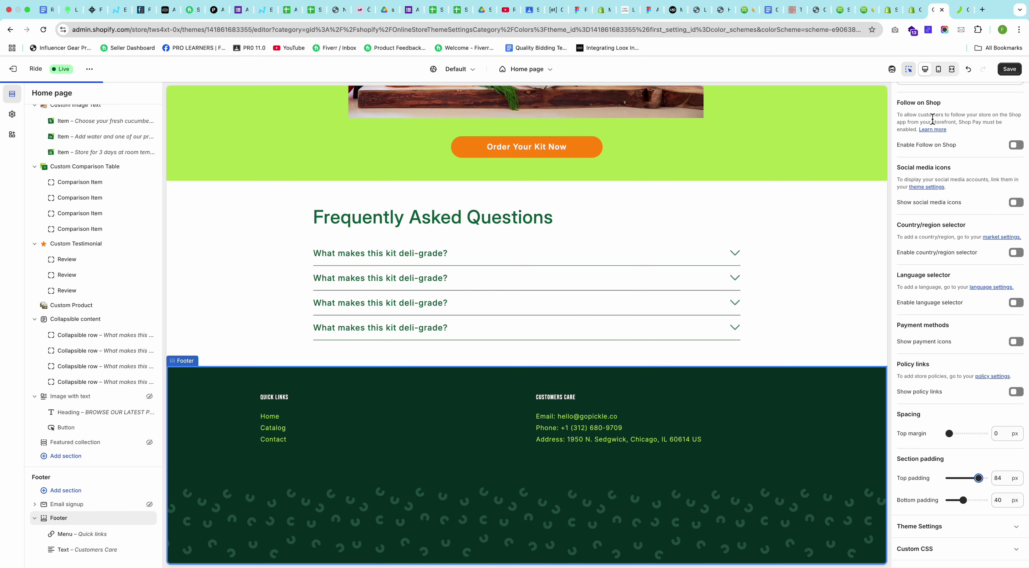
left_click(1021, 76)
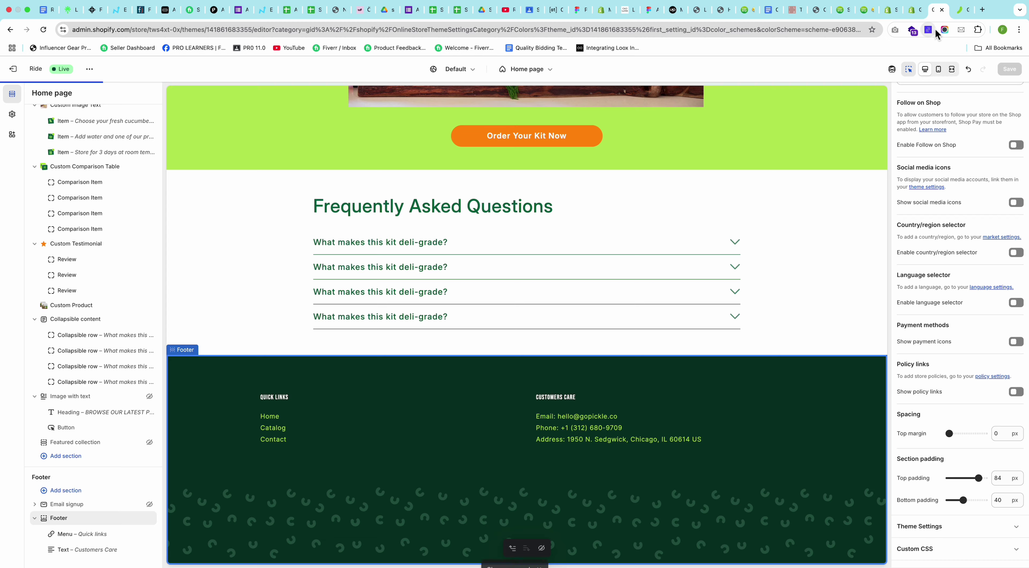
left_click(960, 11)
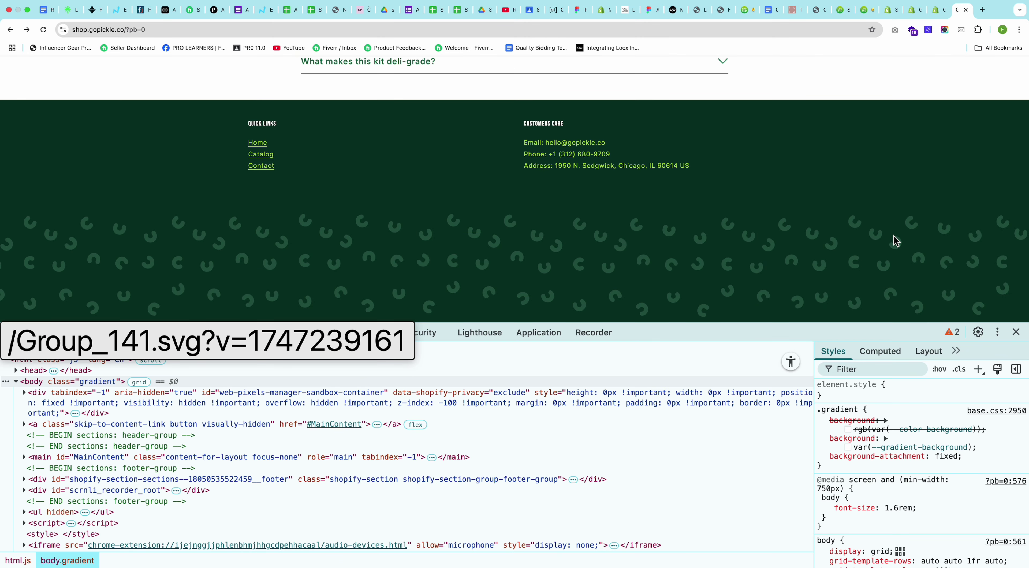
Step: Reload the storefront and inspect the footer's link list, Quick links, Customers Care and block wrapper
key("super+r")
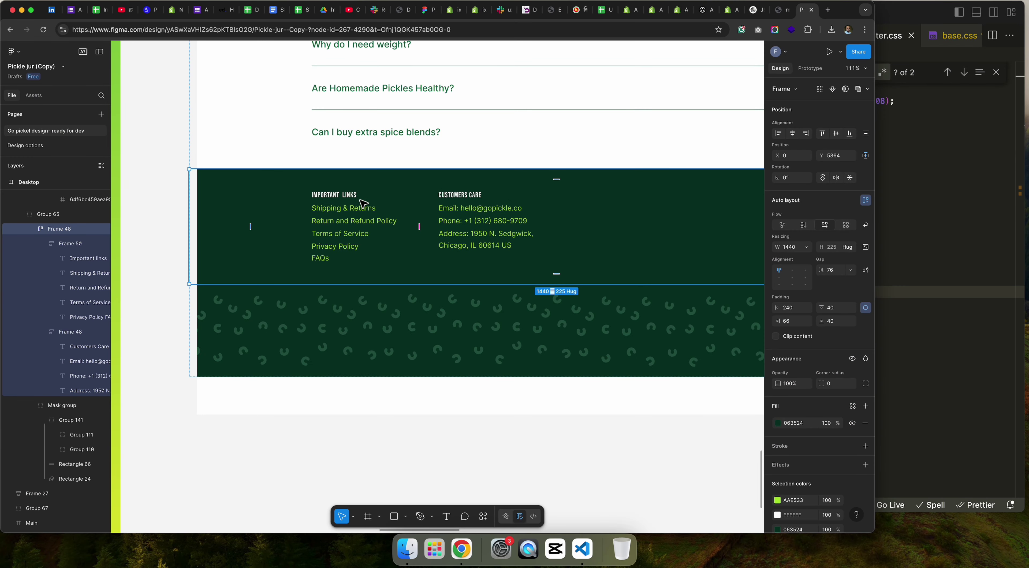
scroll(362, 204, "right", 2)
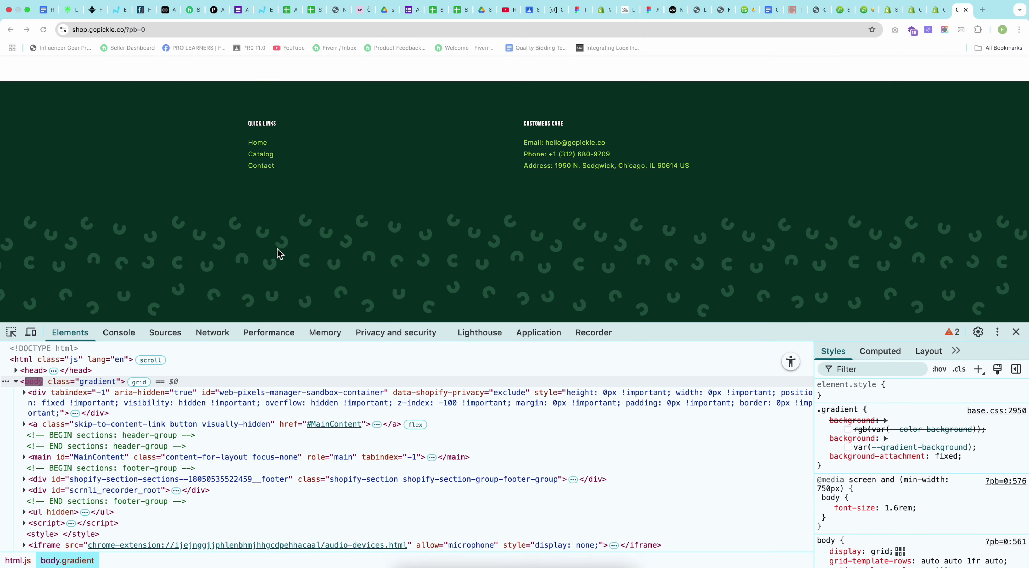
left_click(10, 331)
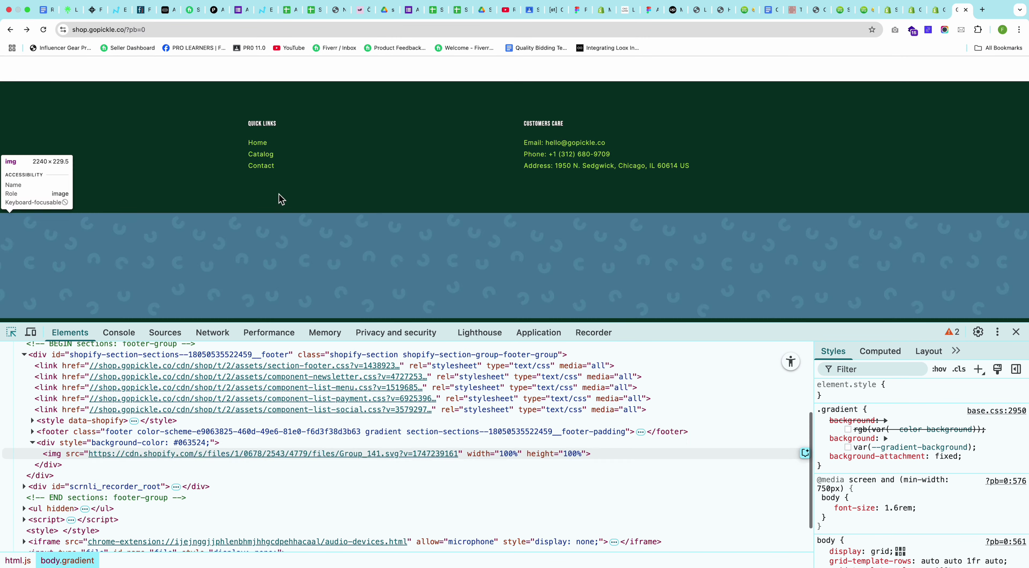
left_click(353, 160)
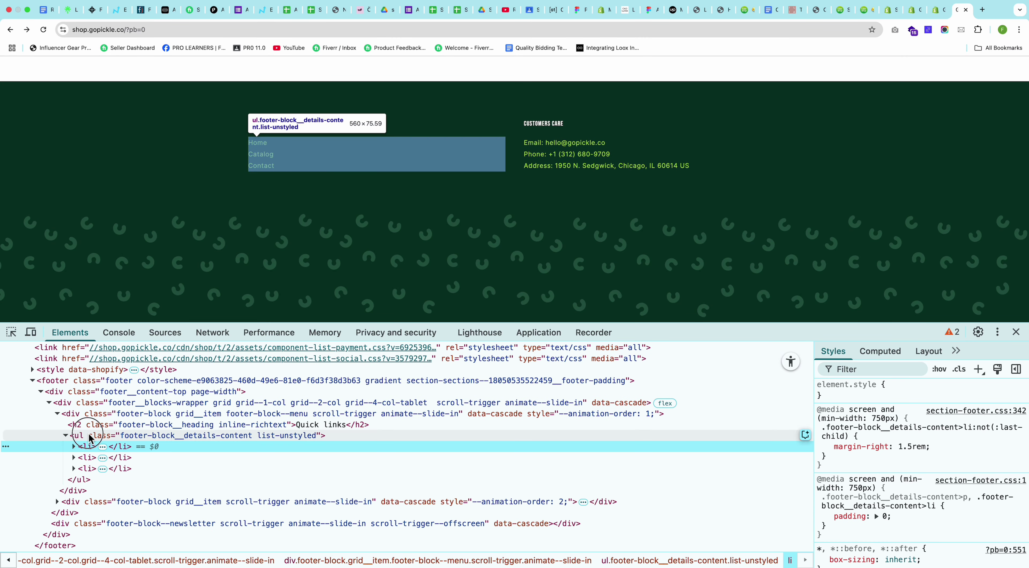
left_click(75, 436)
left_click(66, 435)
left_click(80, 414)
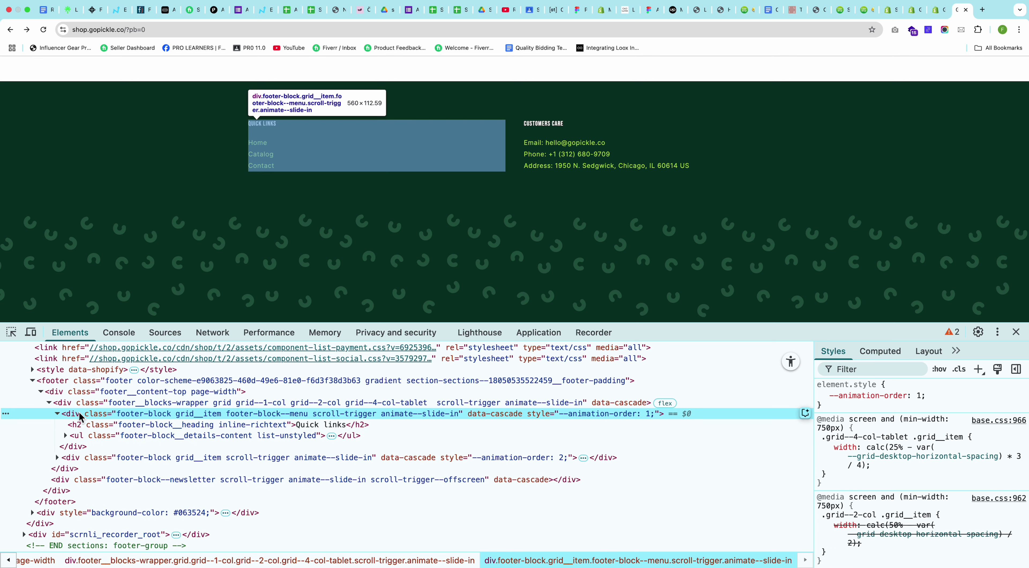
left_click(57, 414)
left_click(102, 427)
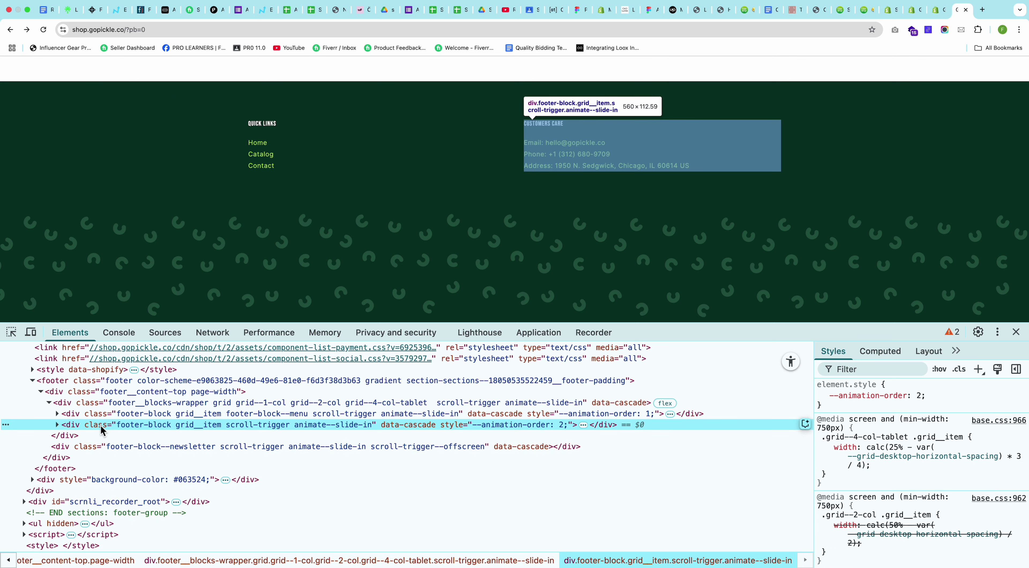
left_click(107, 406)
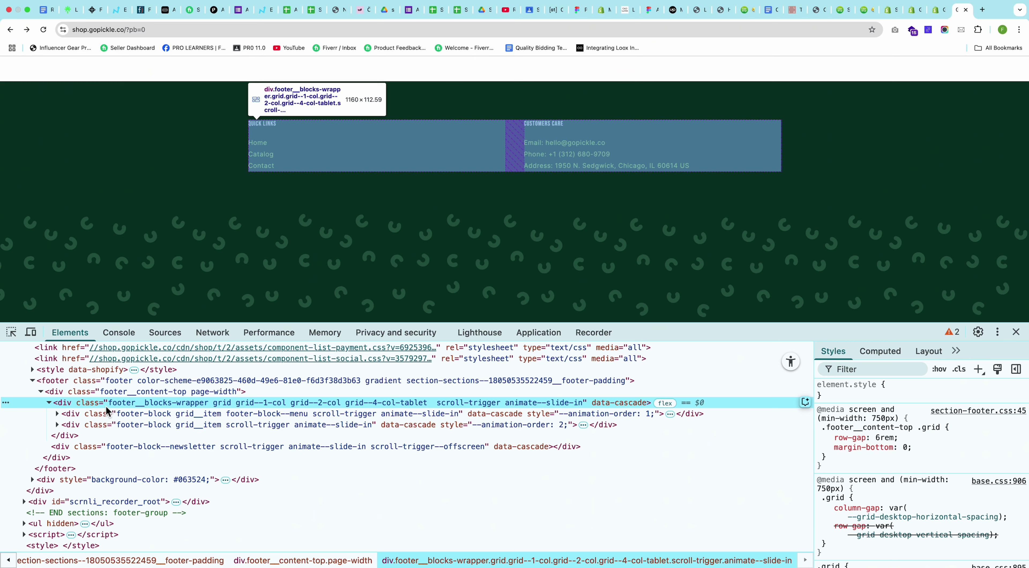
left_click(934, 11)
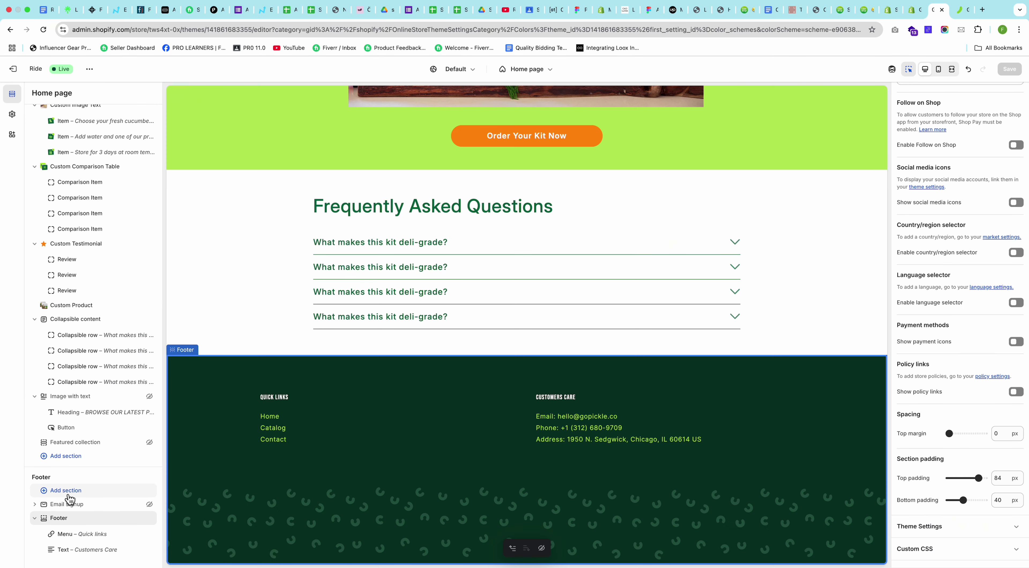
Step: Add a Text block to the footer and clear its heading and subtext
left_click(101, 557)
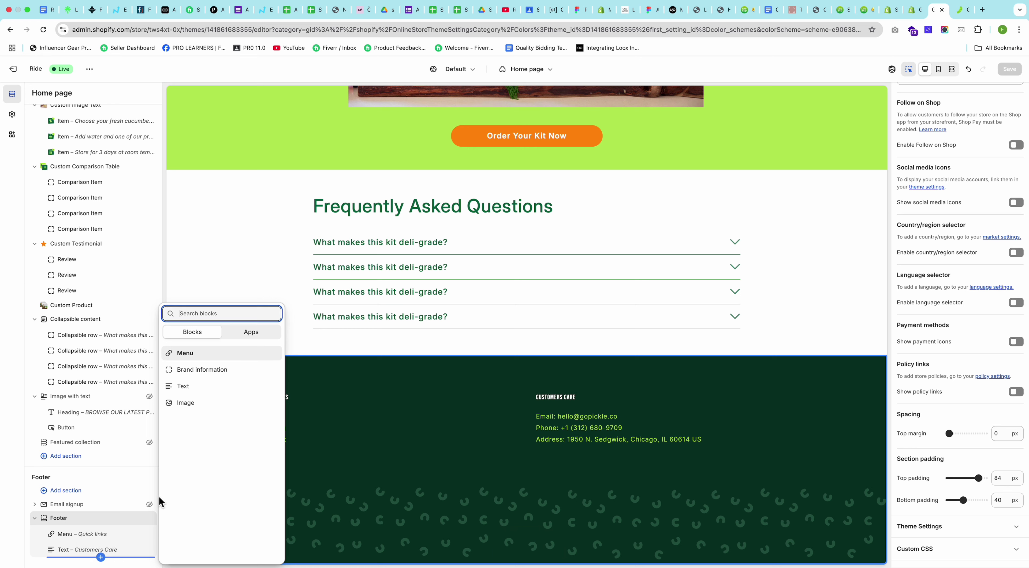
left_click(191, 391)
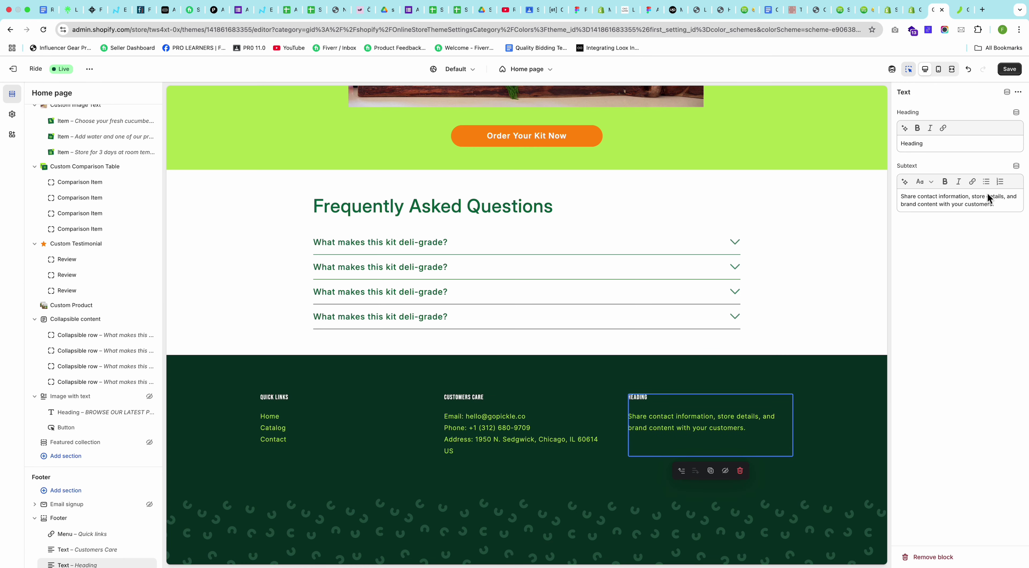
triple_click(955, 197)
key("BackSpace")
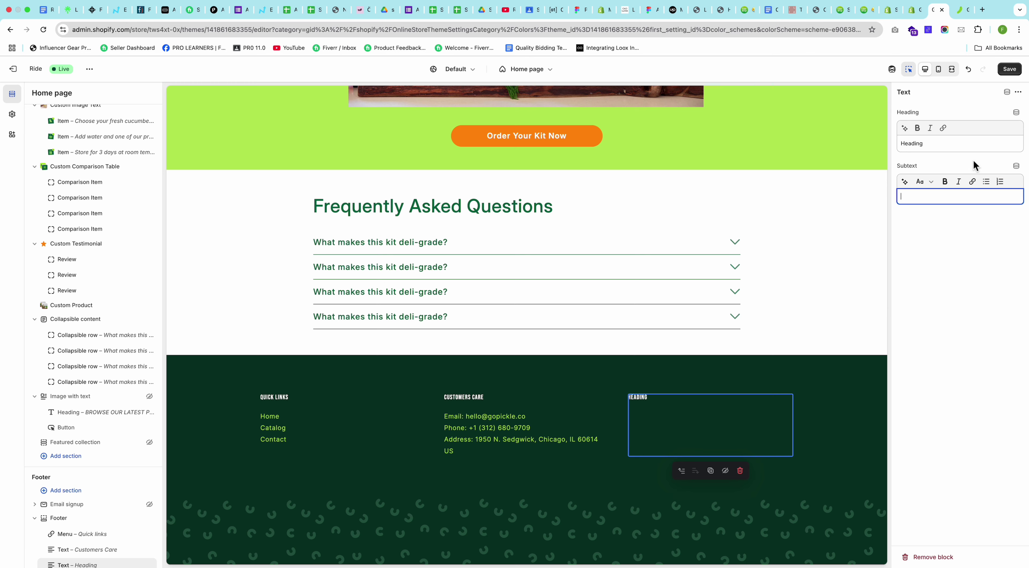
triple_click(925, 147)
key("BackSpace")
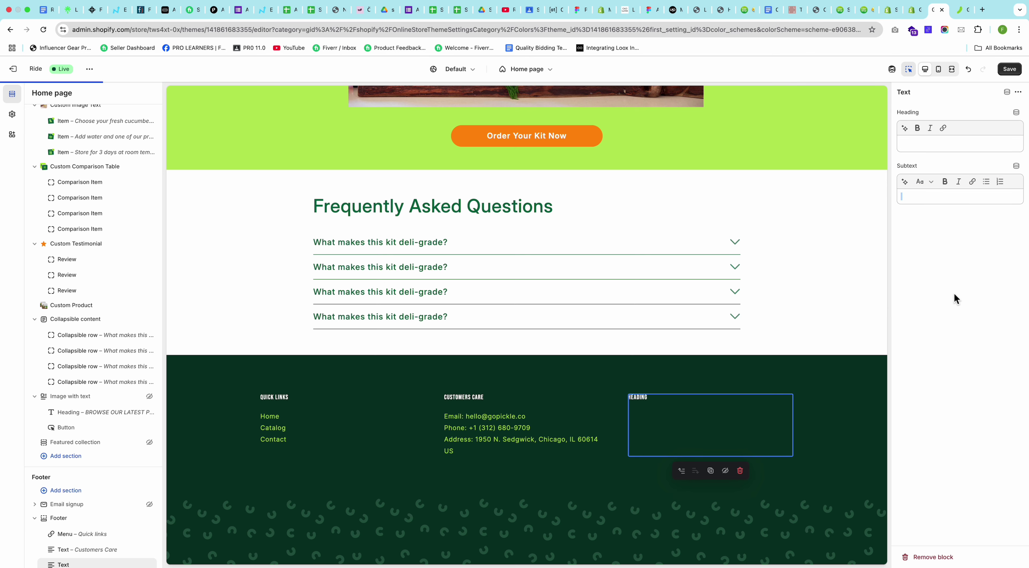
Step: Duplicate the empty Text block for a second extra column
key("ctrl+Up")
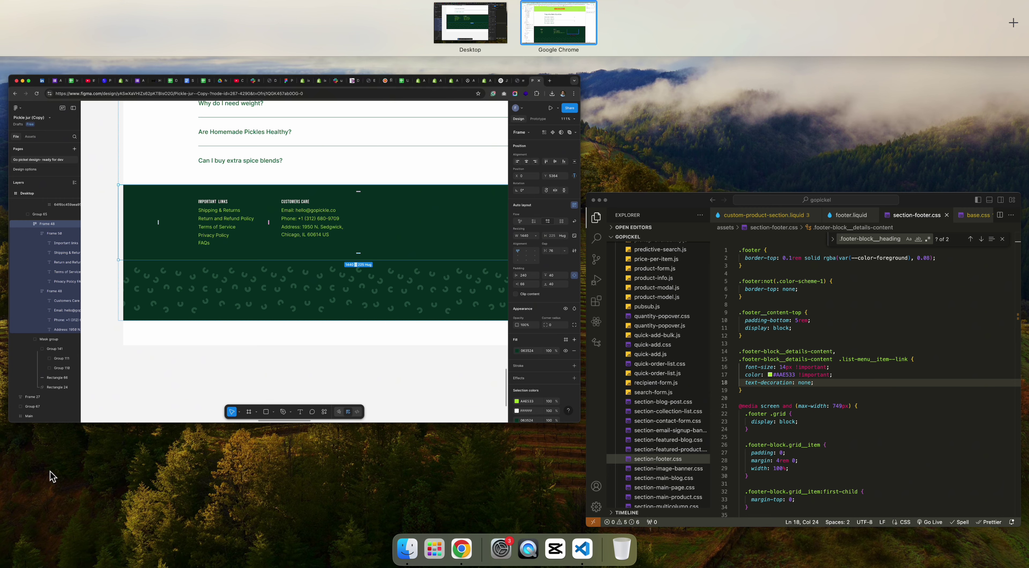
left_click(558, 32)
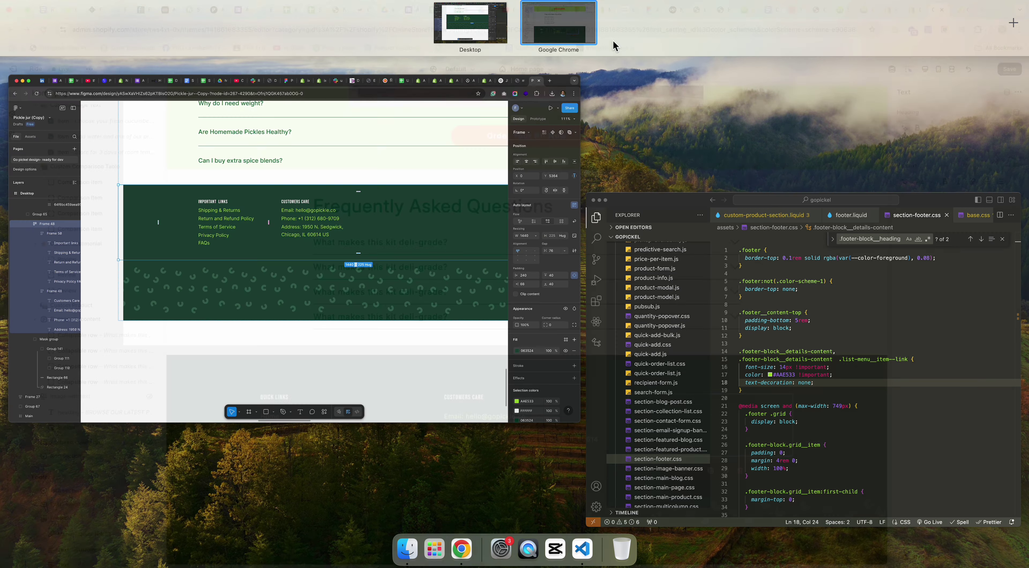
left_click(1019, 92)
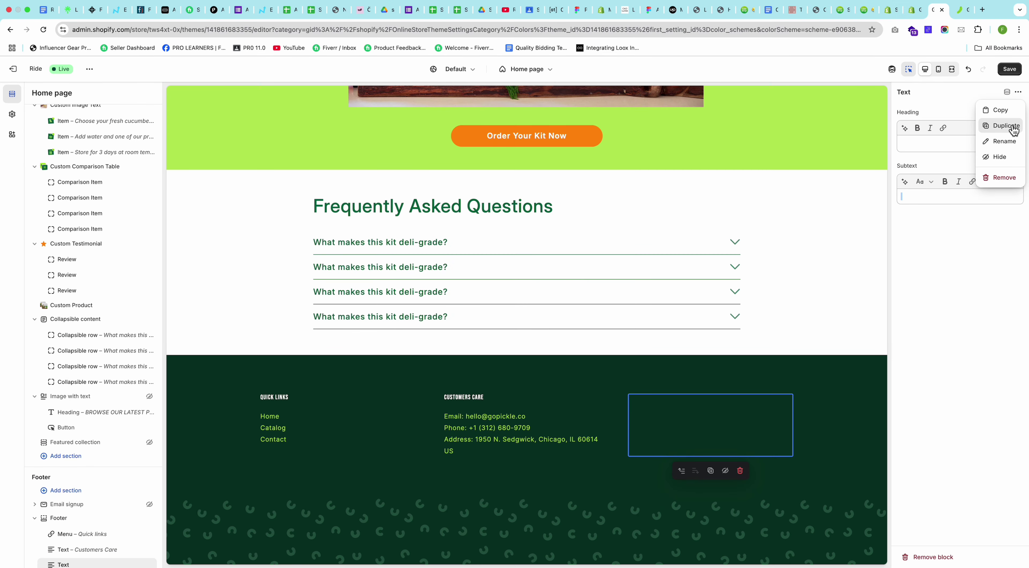
left_click(1014, 130)
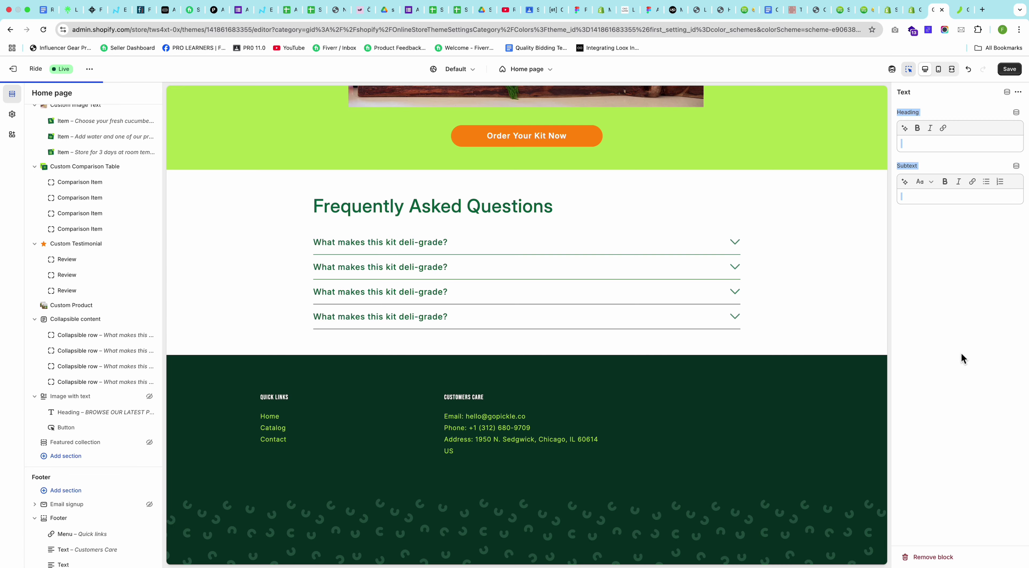
left_click(961, 354)
Step: Review the footer block order against the design and save the theme
key("ctrl+Up")
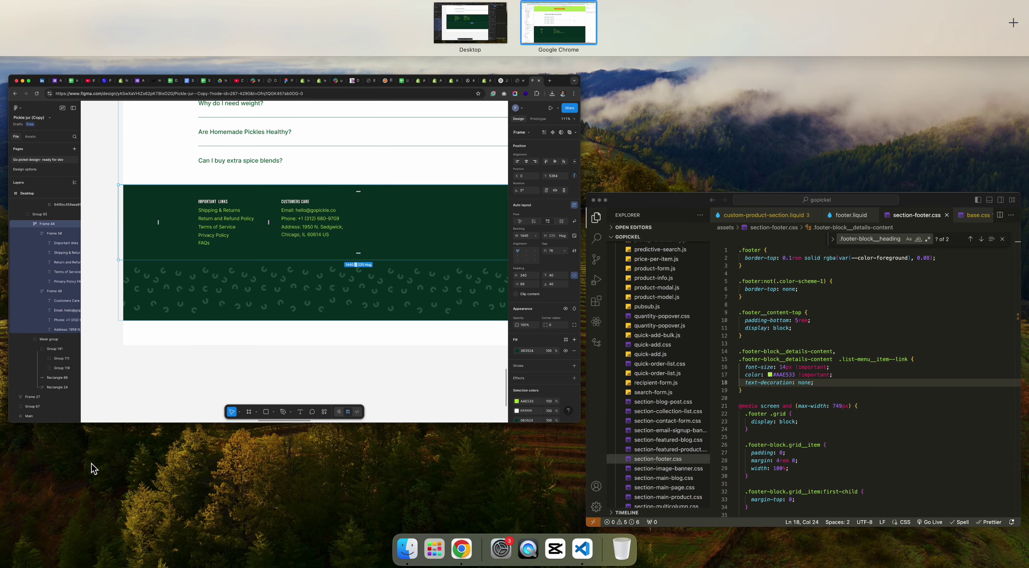
left_click(585, 38)
scroll(72, 503, "down", 2)
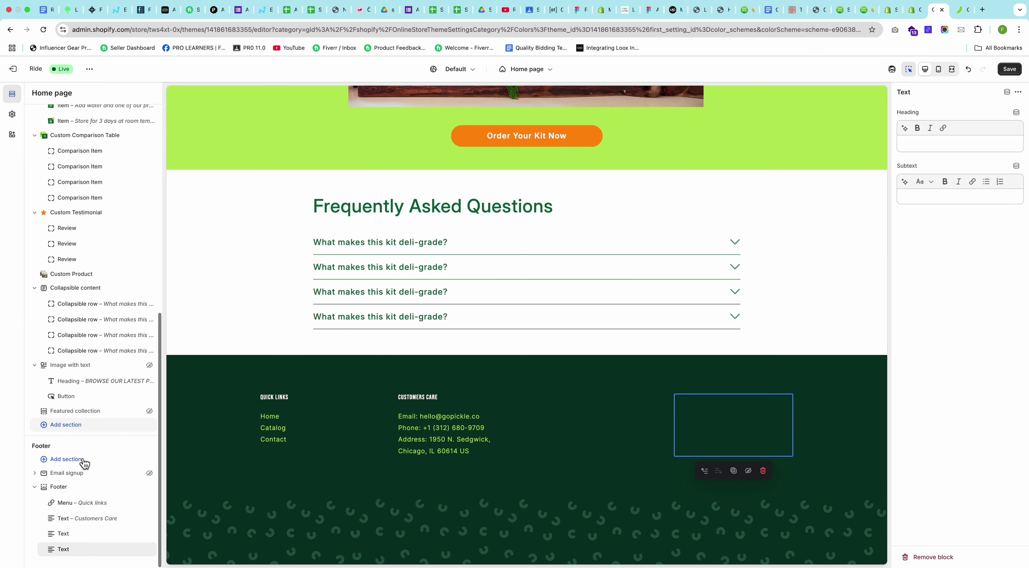
left_click(72, 537)
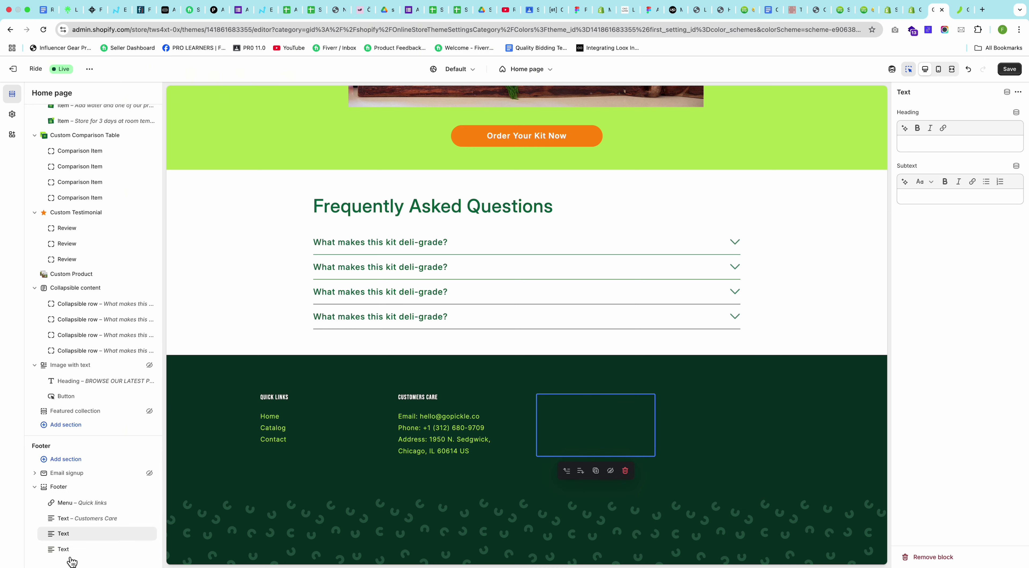
left_click(78, 519)
left_click(78, 505)
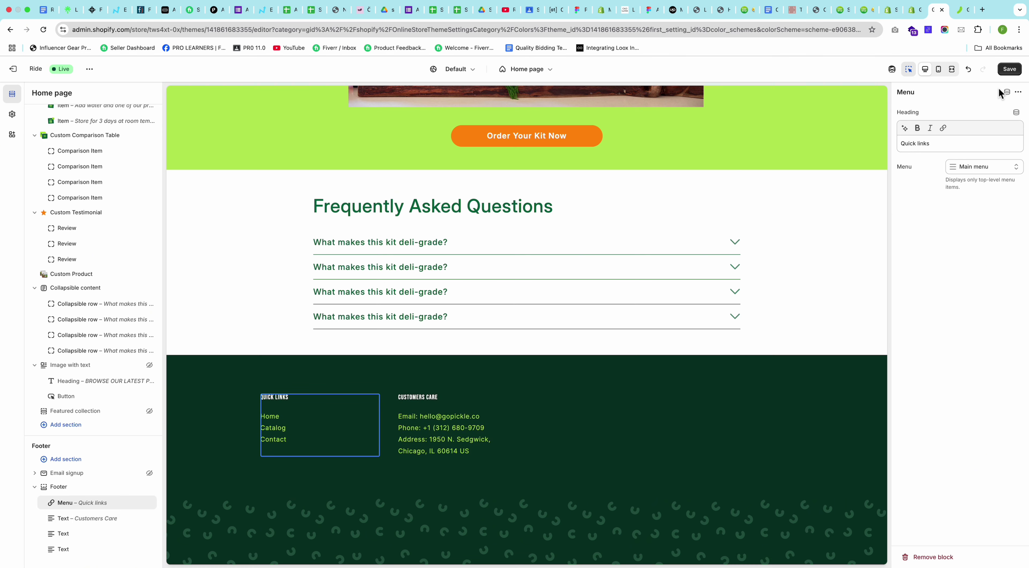
left_click(1012, 72)
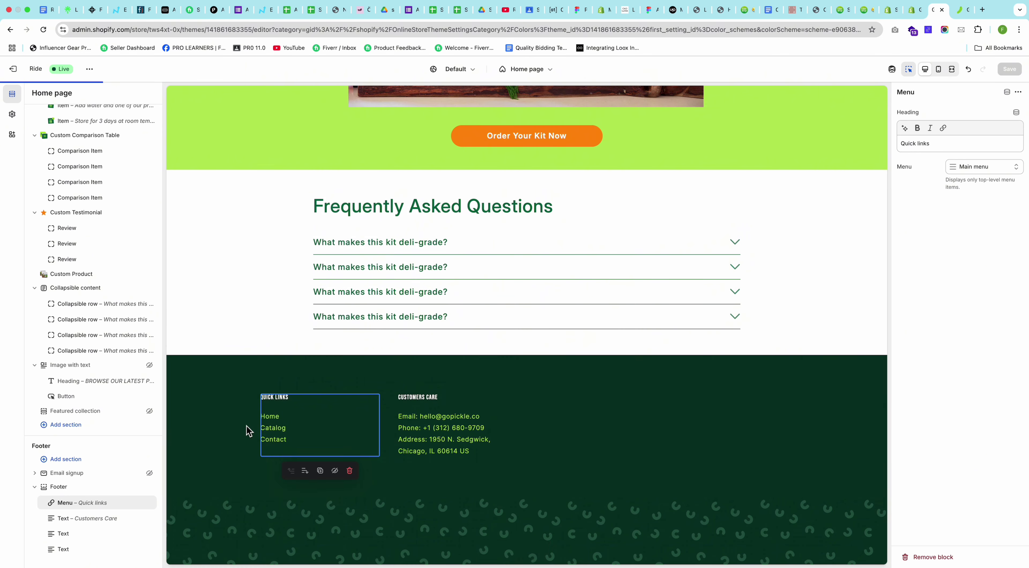
Step: Reload the live storefront and view the narrower footer columns
left_click(961, 16)
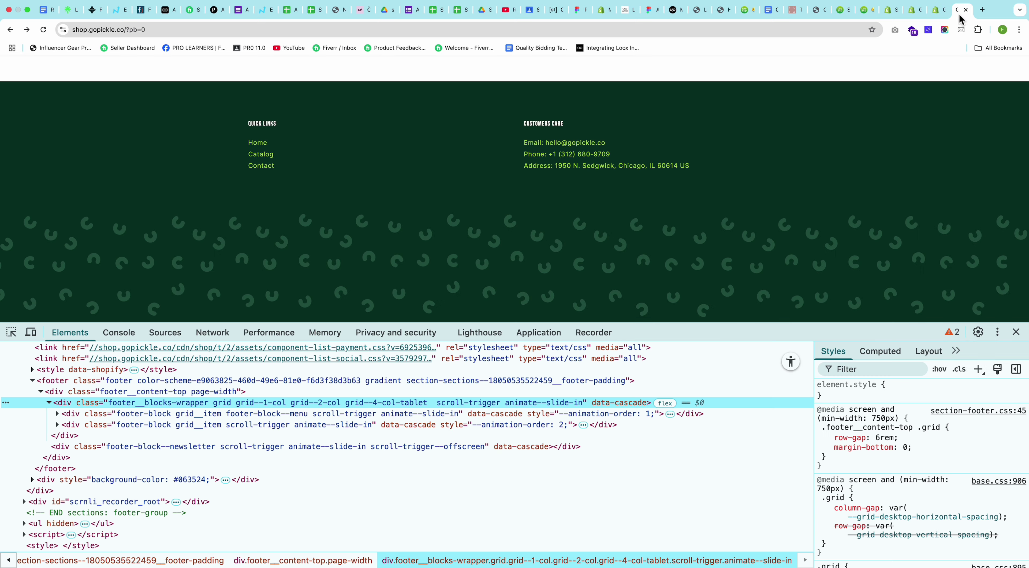
key("super+r")
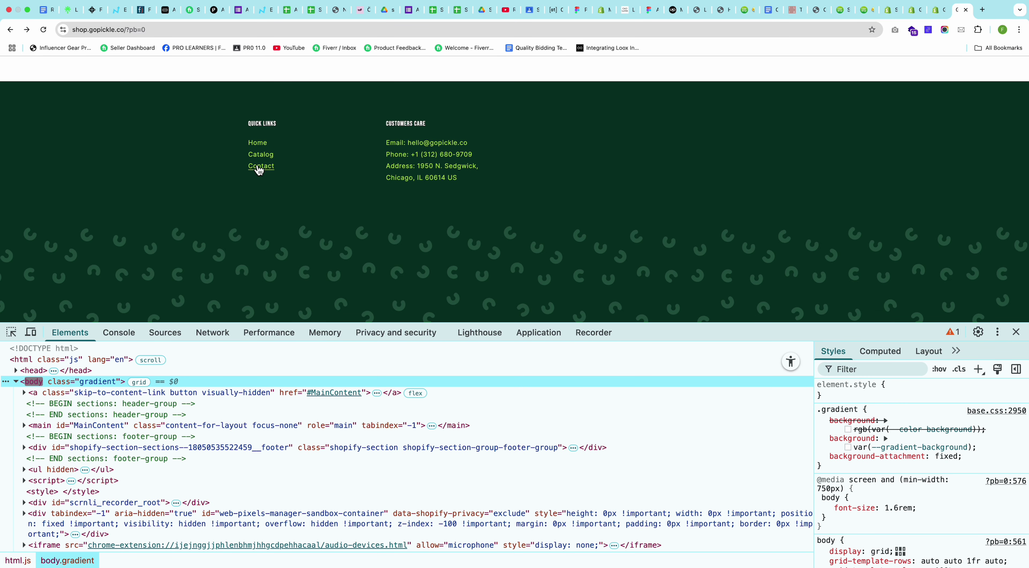
scroll(602, 160, "up", 20)
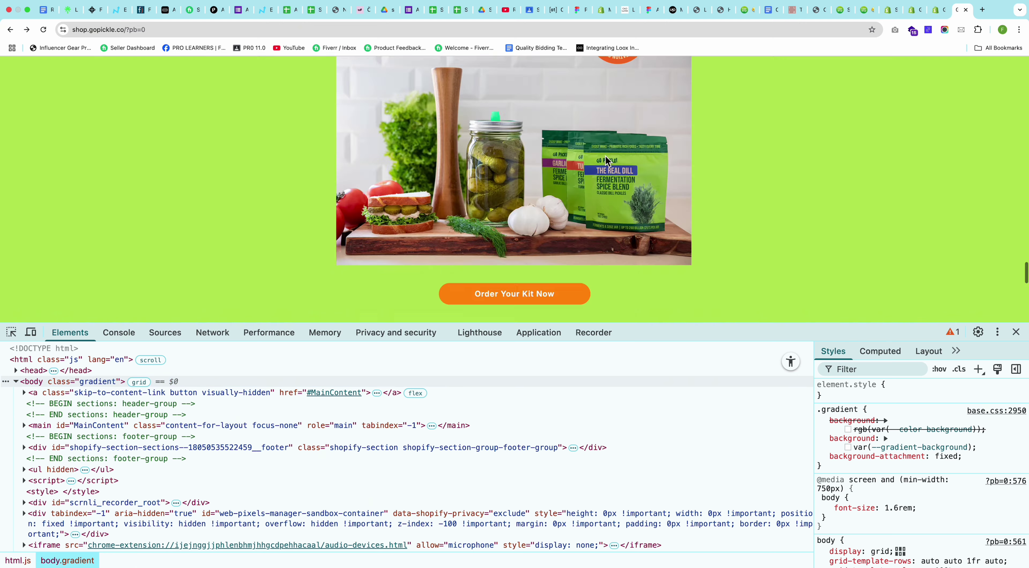